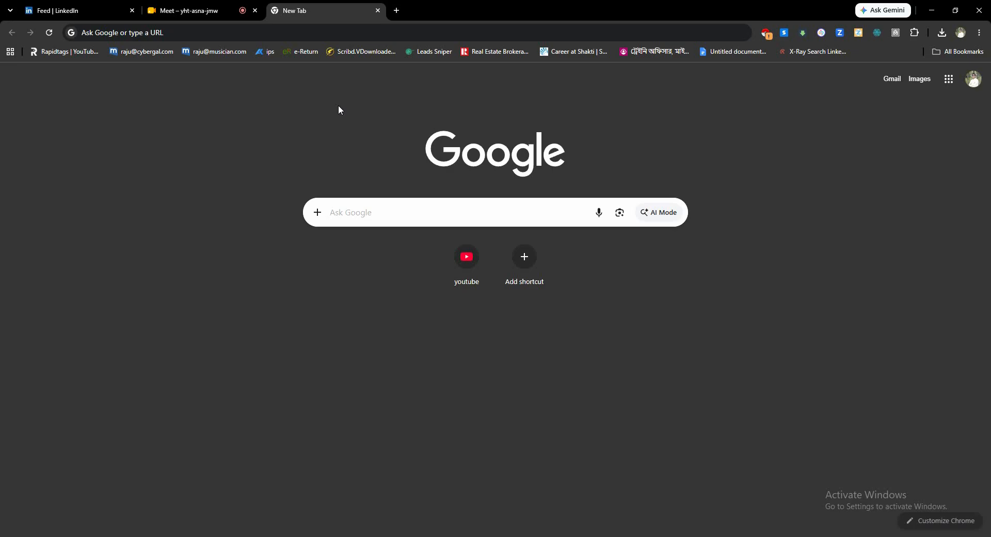
- Switch to LinkedIn and examine the newly published lead-generation post in the home feed
left_click(77, 10)
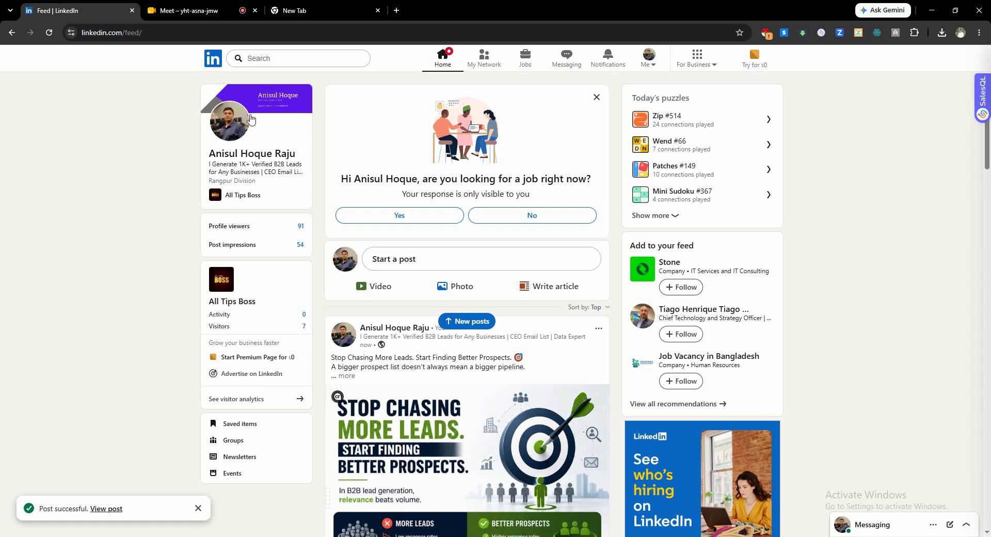
scroll(316, 241, "down", 6)
scroll(317, 241, "up", 6)
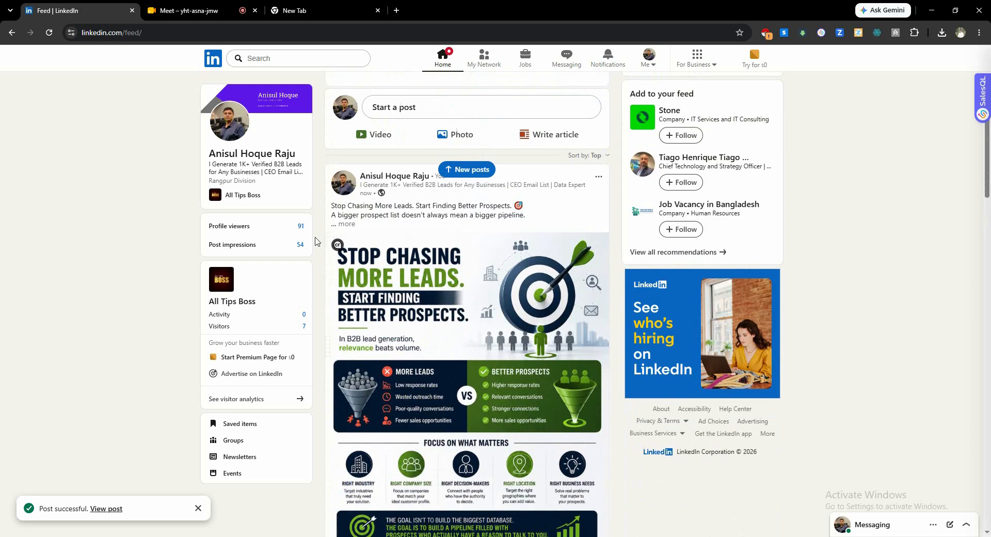
scroll(291, 203, "down", 7)
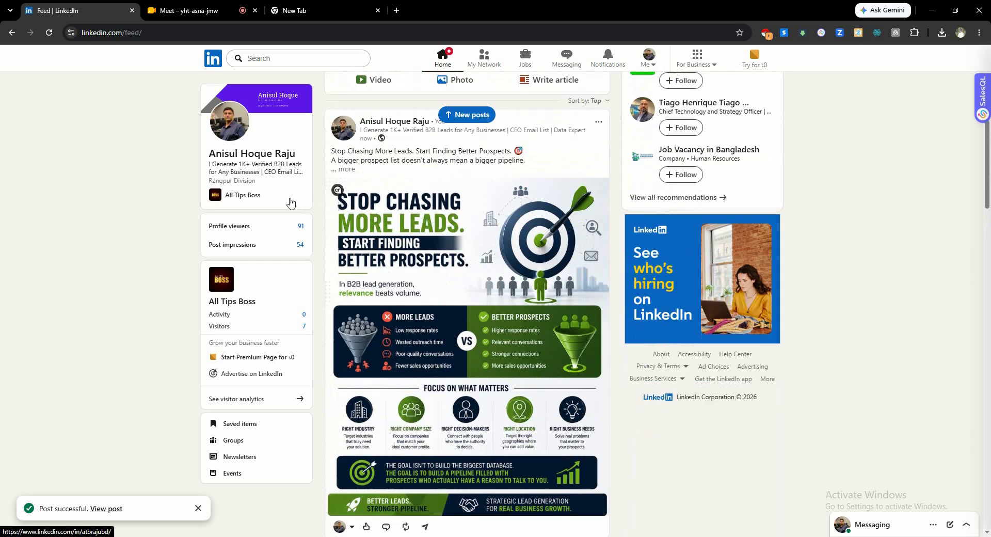
scroll(291, 202, "up", 7)
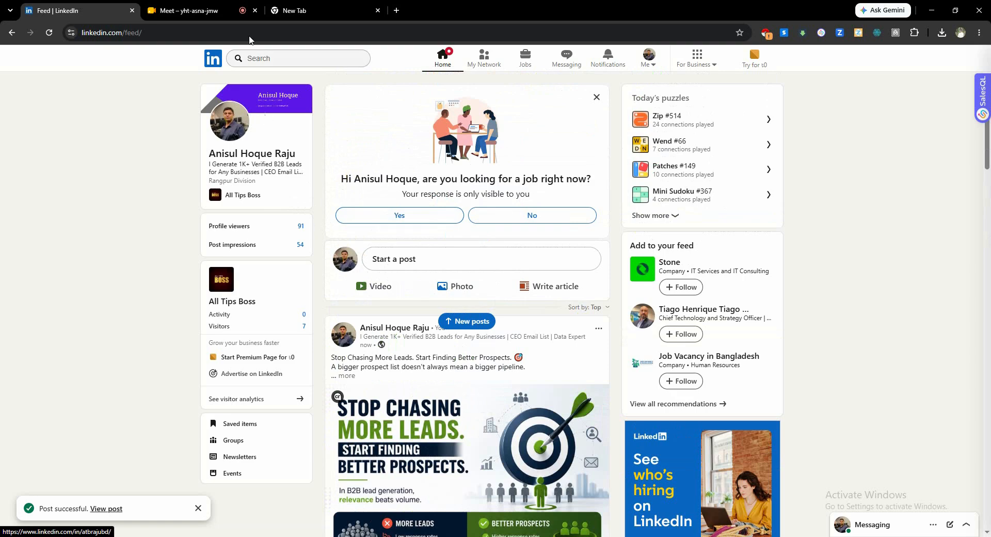
scroll(329, 220, "down", 5)
scroll(328, 220, "up", 5)
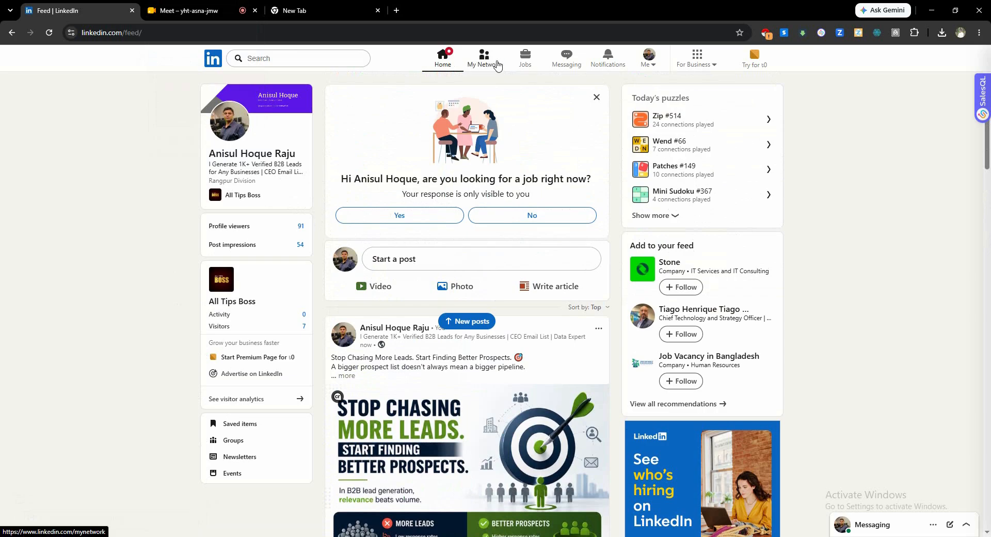
scroll(314, 214, "down", 9)
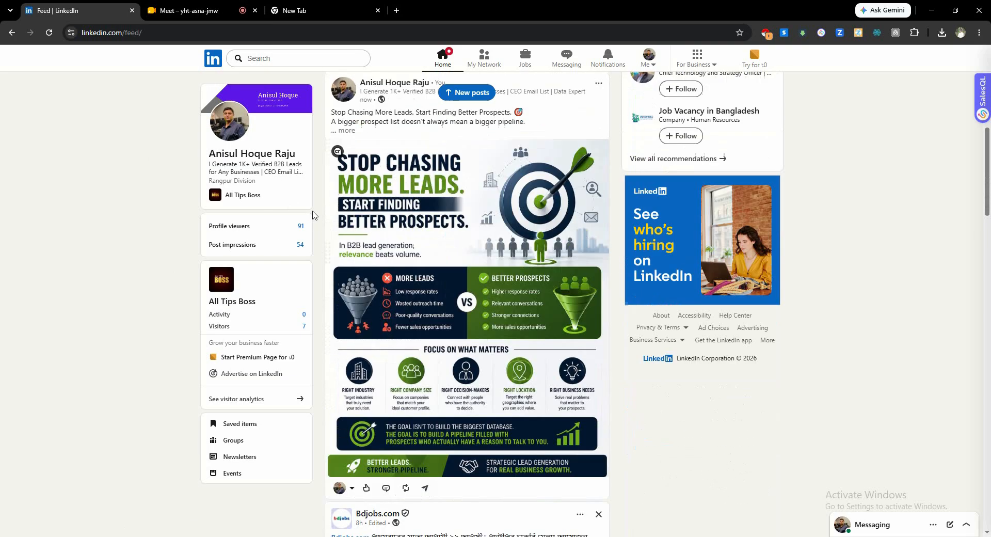
scroll(314, 215, "down", 3)
scroll(314, 215, "up", 15)
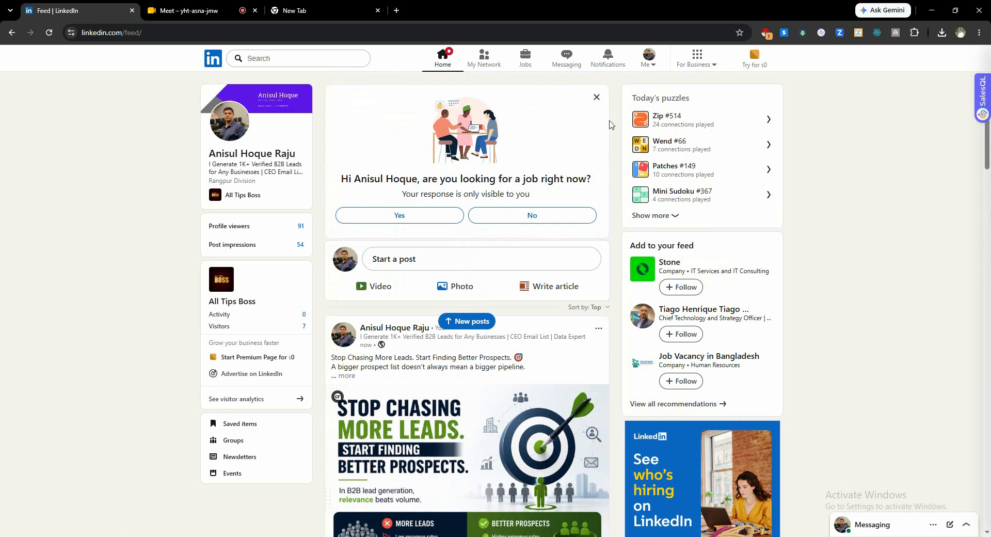
- Dismiss the job-search question in the feed and close its feedback survey without giving a reason
left_click(597, 97)
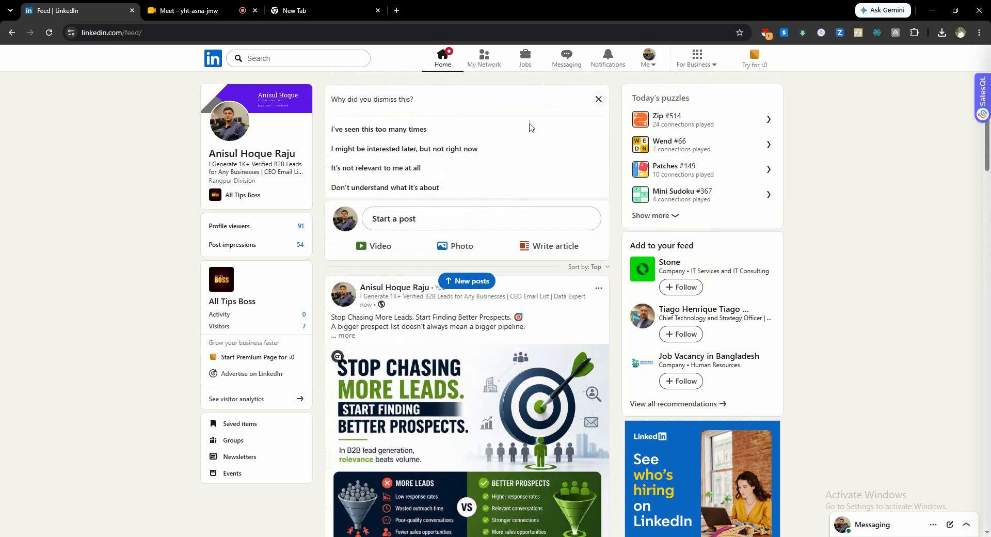
left_click(598, 99)
scroll(317, 213, "down", 6)
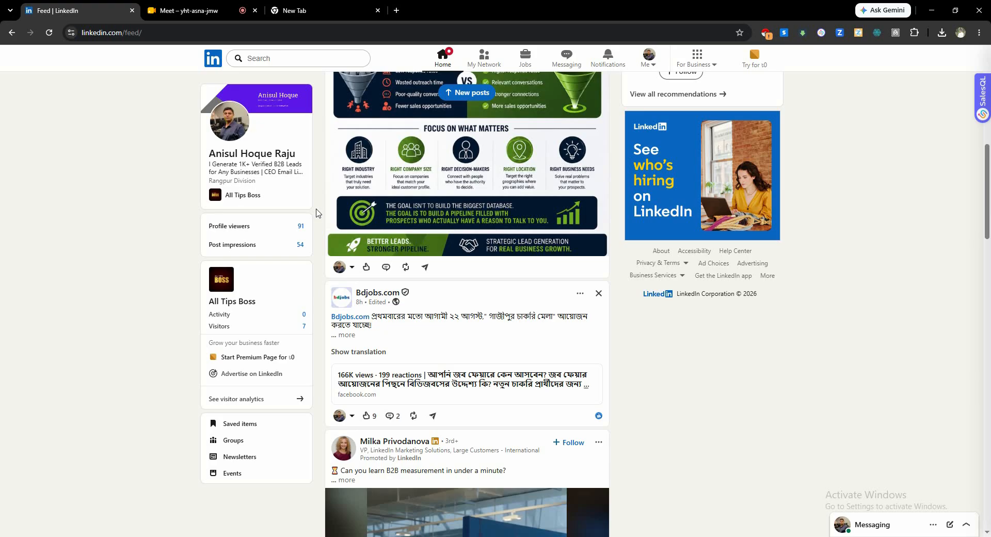
scroll(316, 214, "up", 5)
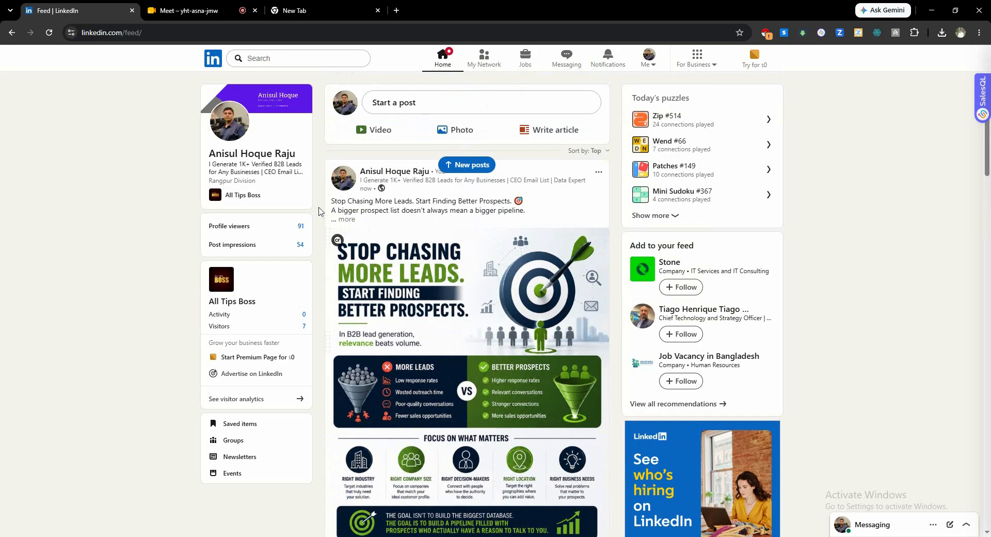
- Open the My Network page and examine the network categories and suggested people
left_click(491, 56)
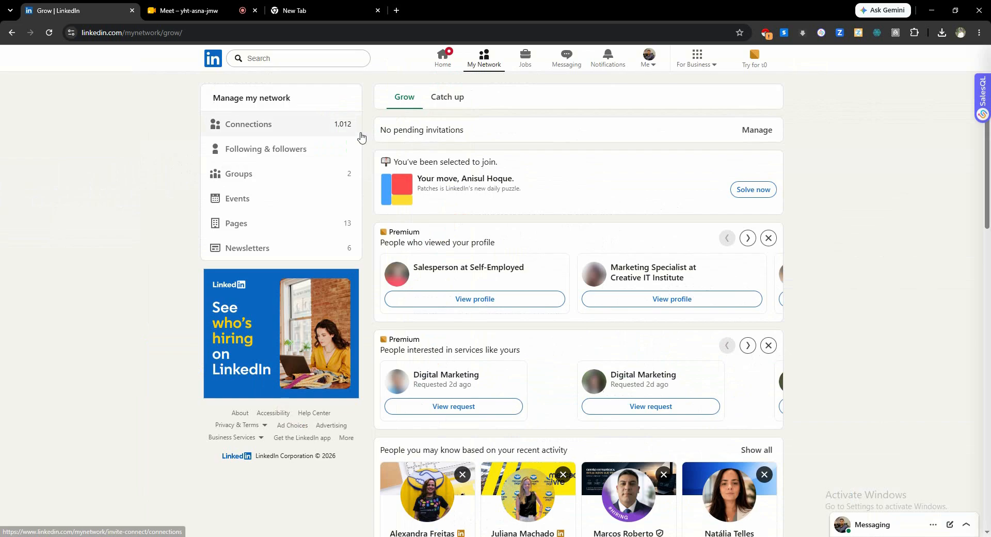
scroll(418, 233, "down", 7)
scroll(357, 162, "down", 3)
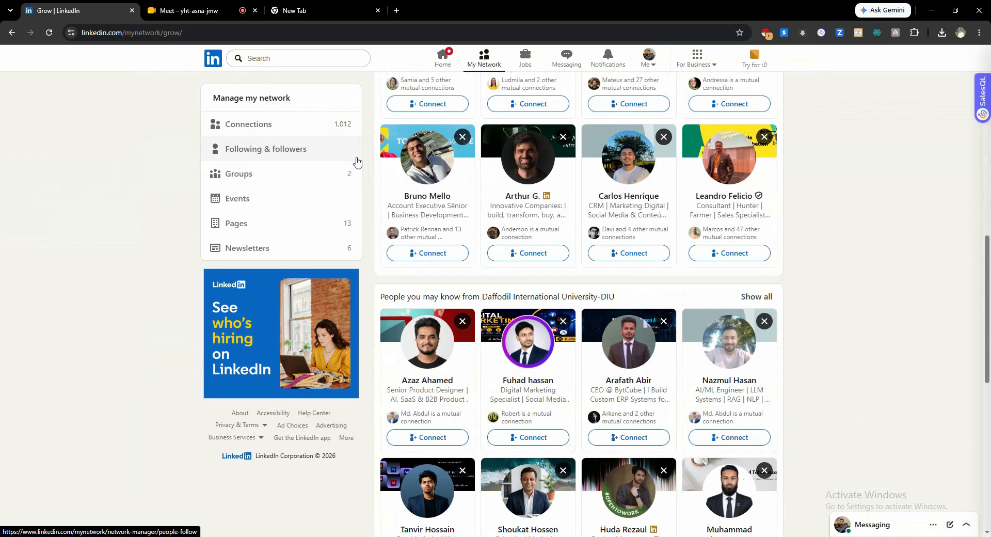
scroll(356, 164, "up", 10)
scroll(370, 137, "down", 5)
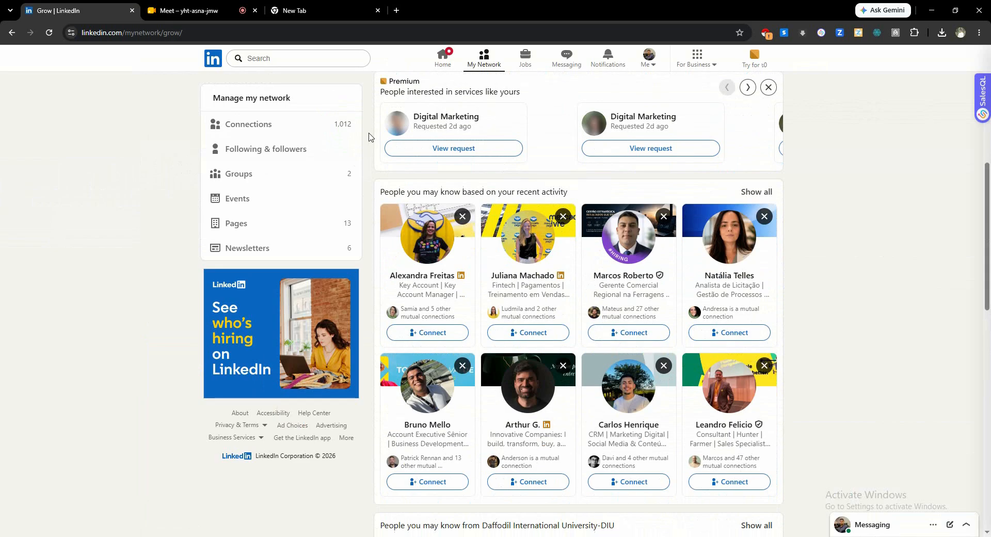
scroll(370, 137, "up", 5)
scroll(331, 175, "down", 3)
scroll(330, 174, "down", 4)
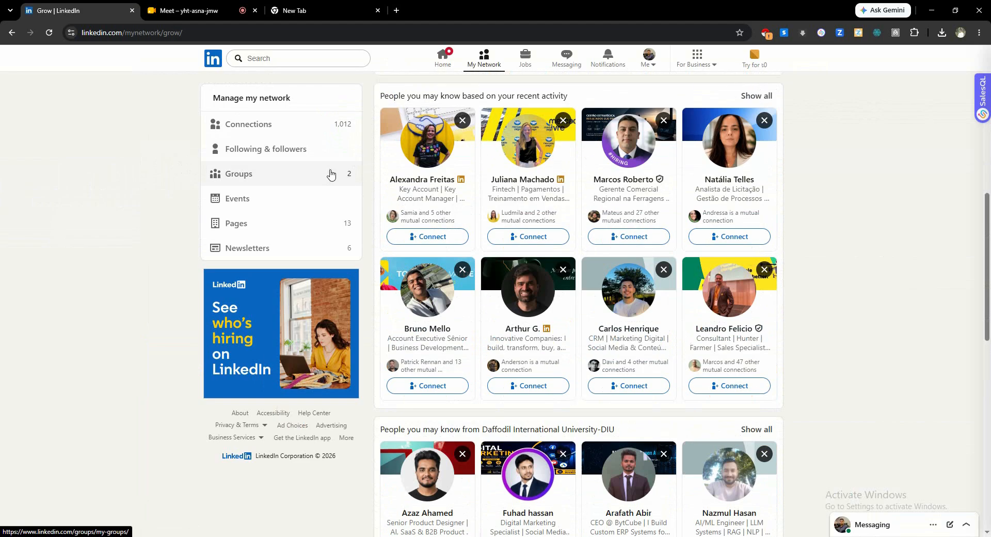
scroll(331, 175, "up", 4)
- Return to the home feed and review the lead-generation post at its start
left_click(444, 61)
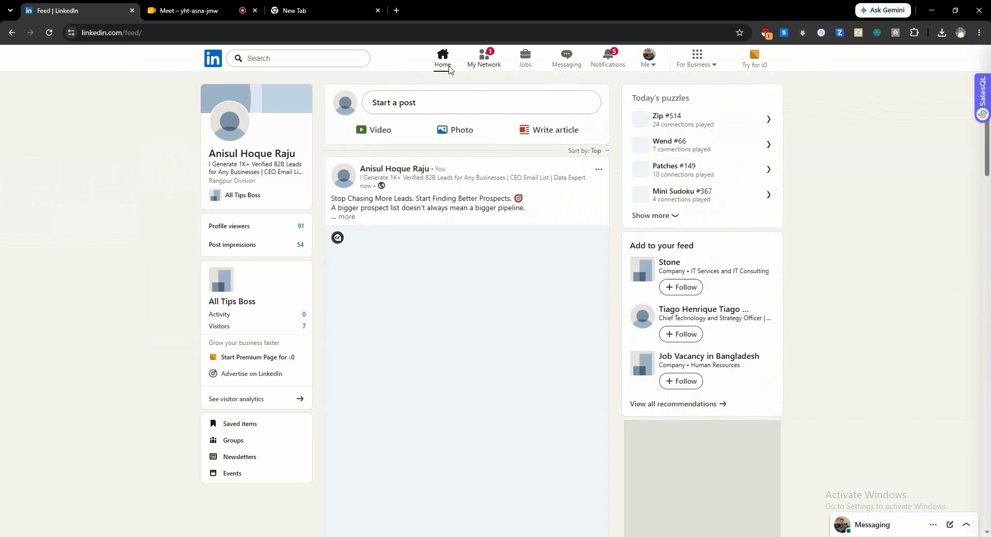
scroll(395, 203, "down", 3)
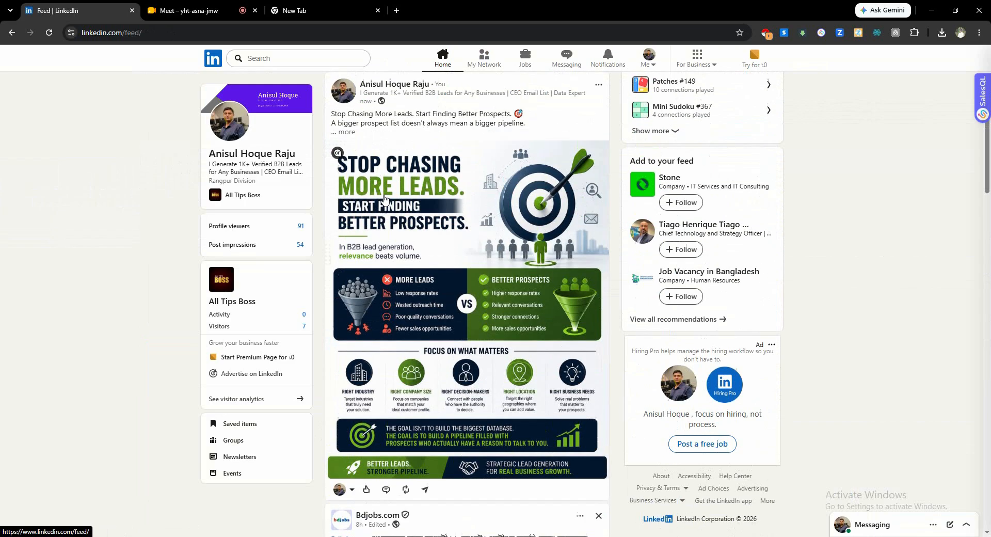
scroll(395, 203, "up", 3)
scroll(334, 236, "down", 1)
scroll(333, 237, "down", 3)
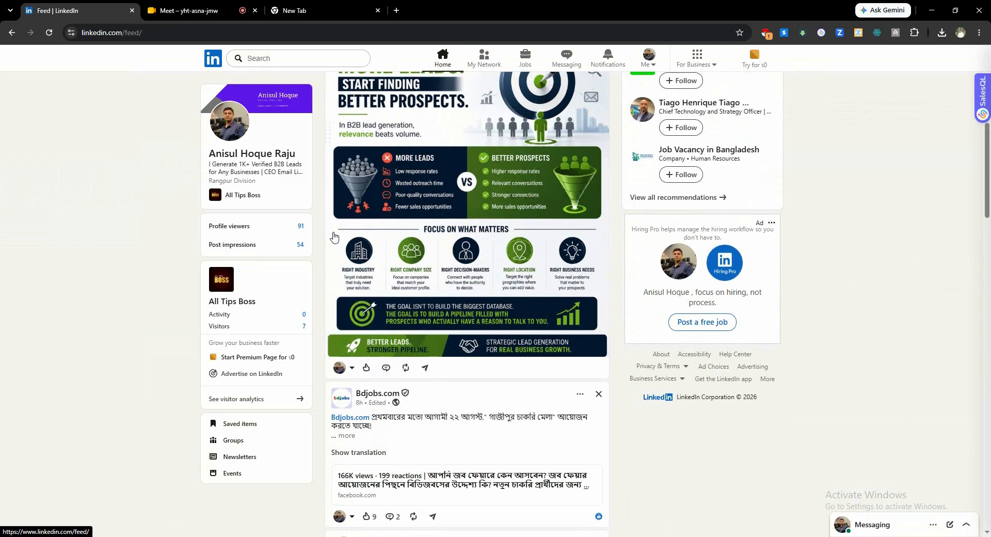
scroll(333, 236, "up", 4)
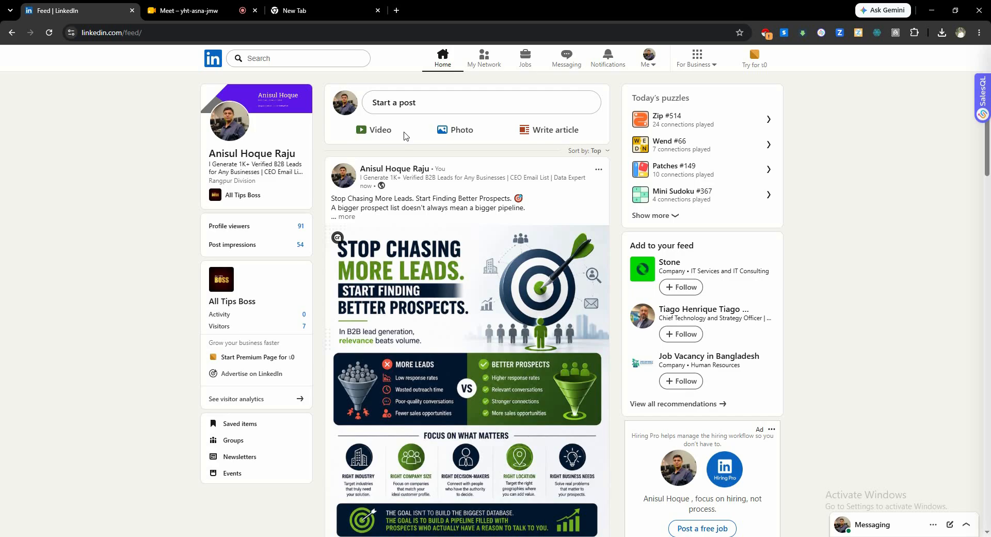
- Try to send a connection invitation to the first person suggested from recent activity in My Network
left_click(479, 63)
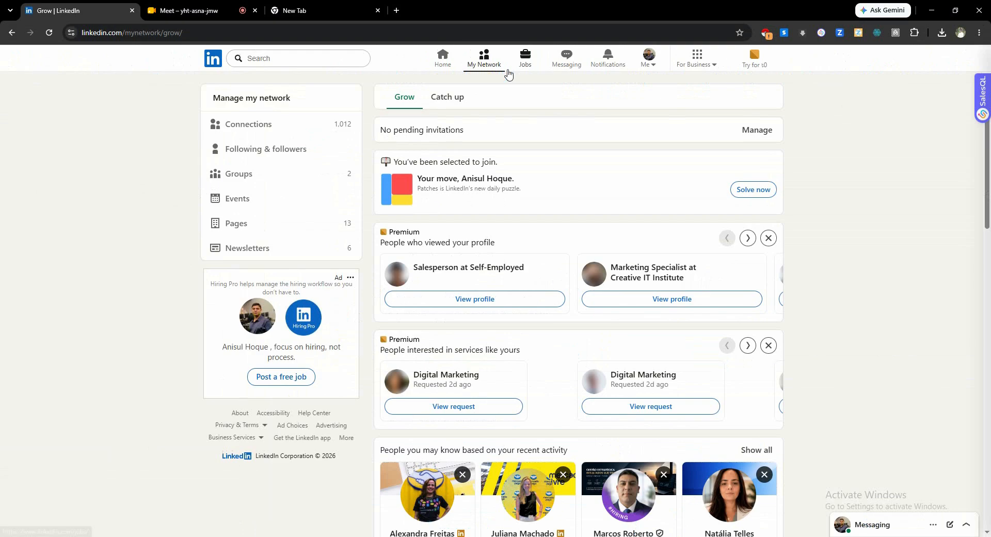
scroll(500, 132, "down", 6)
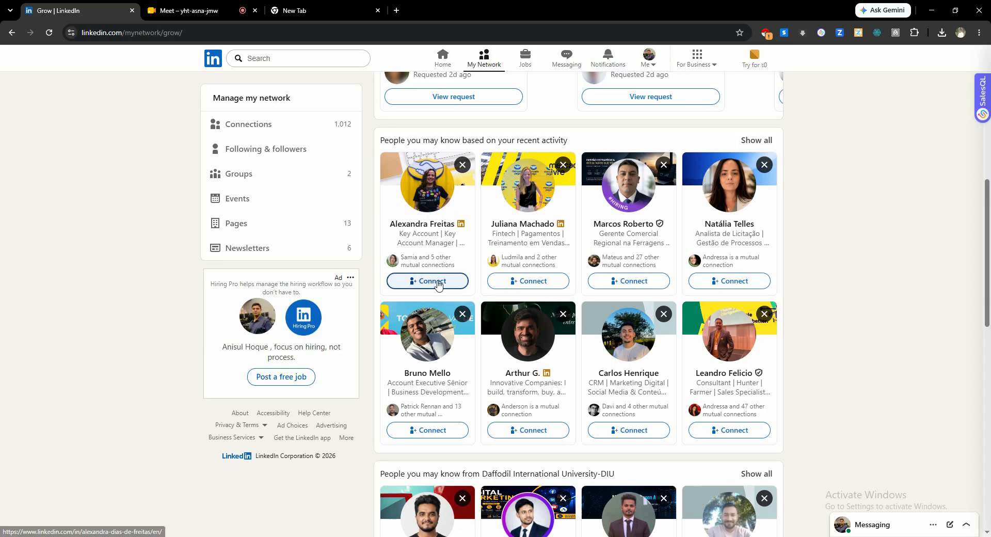
left_click(437, 282)
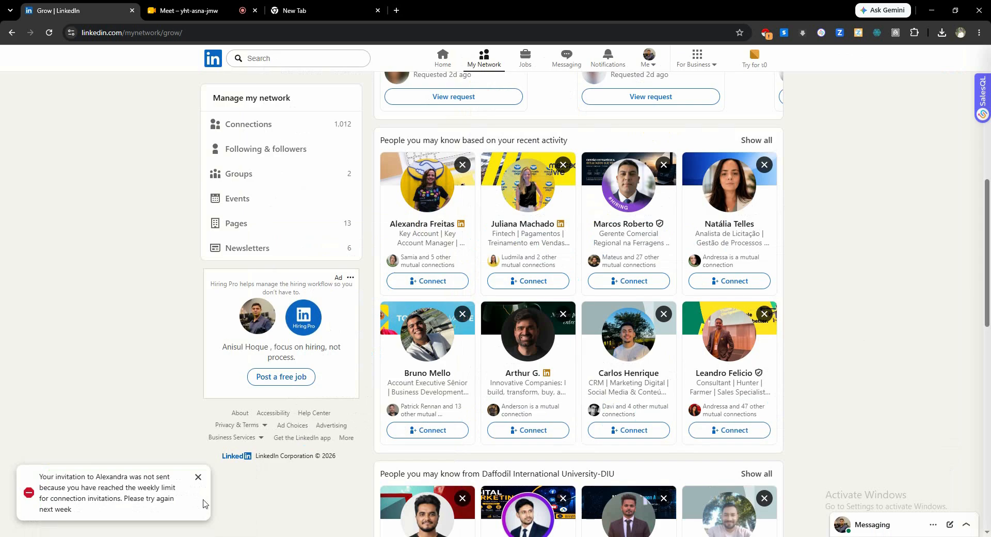
left_click(198, 476)
scroll(385, 356, "up", 5)
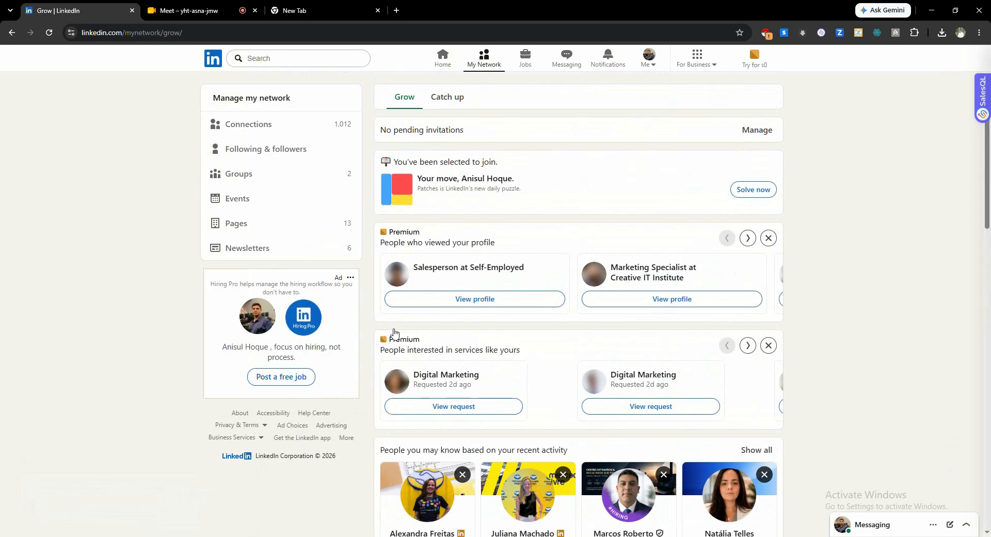
- Go back to the home feed and look through the lead-generation post and the posts below it
left_click(446, 68)
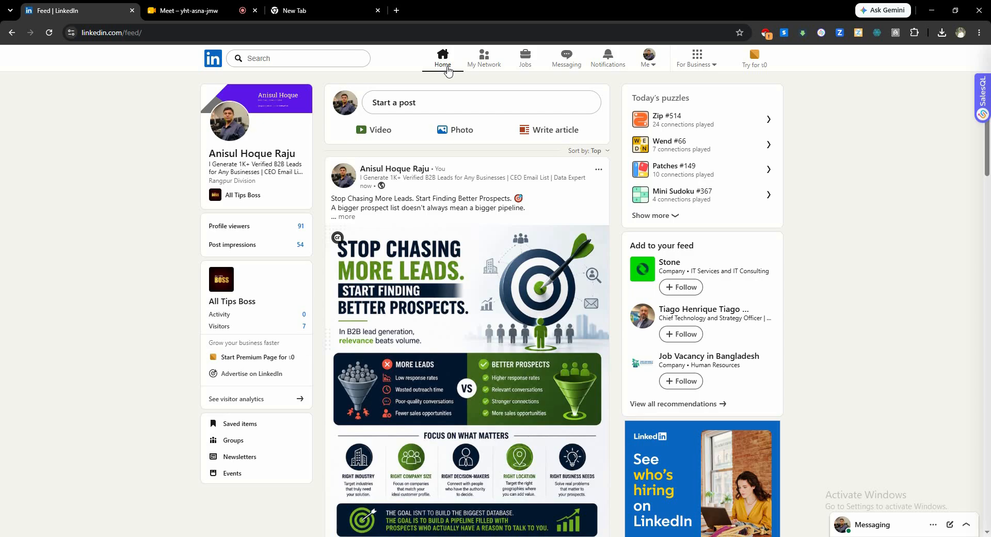
scroll(361, 204, "down", 5)
scroll(361, 204, "up", 5)
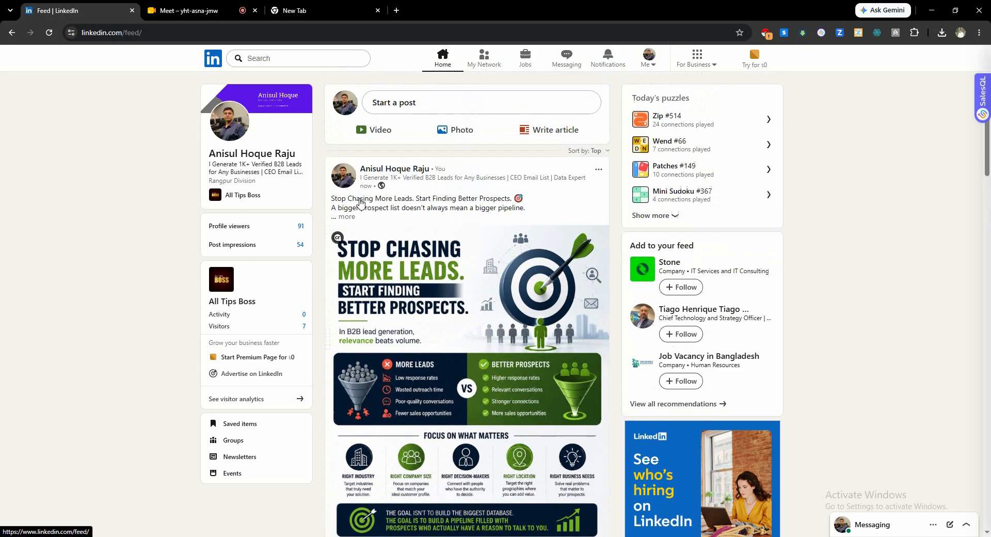
scroll(319, 195, "down", 10)
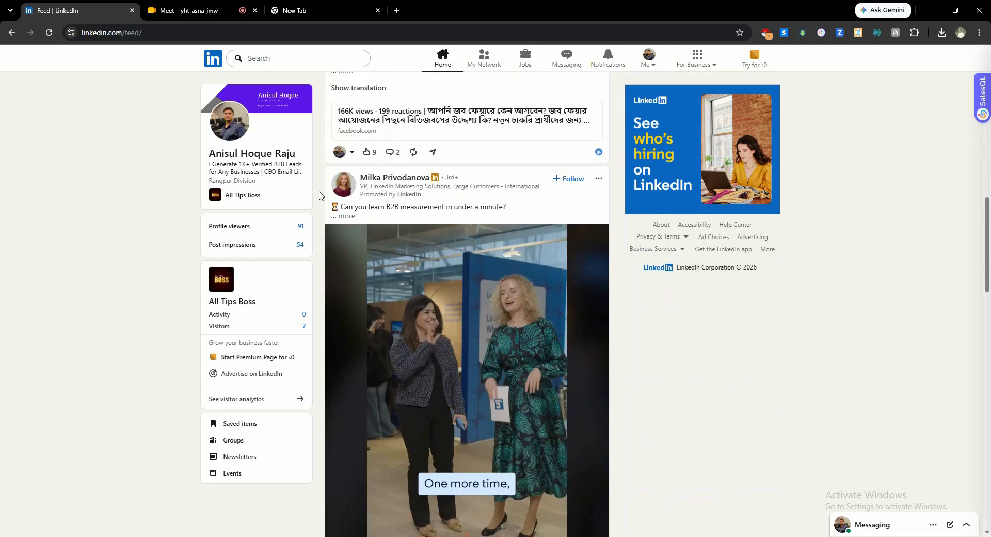
scroll(319, 195, "down", 3)
scroll(319, 195, "up", 12)
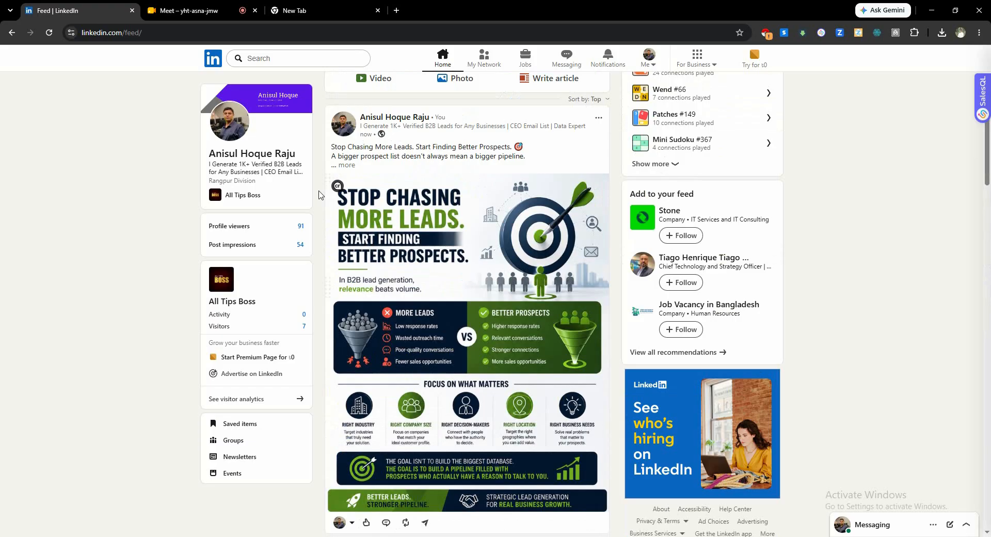
scroll(319, 195, "up", 1)
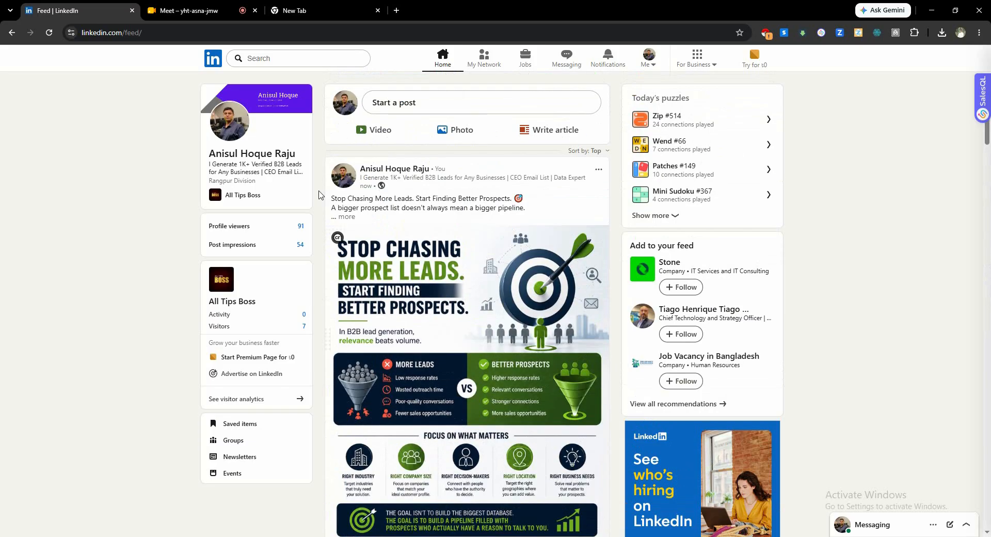
scroll(319, 195, "down", 3)
scroll(319, 195, "up", 3)
scroll(319, 195, "down", 5)
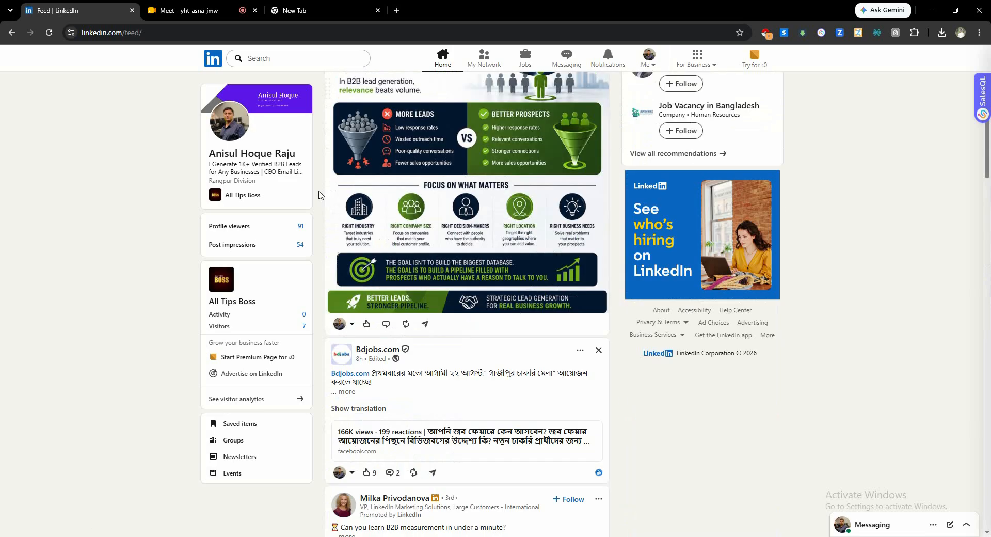
scroll(319, 195, "up", 5)
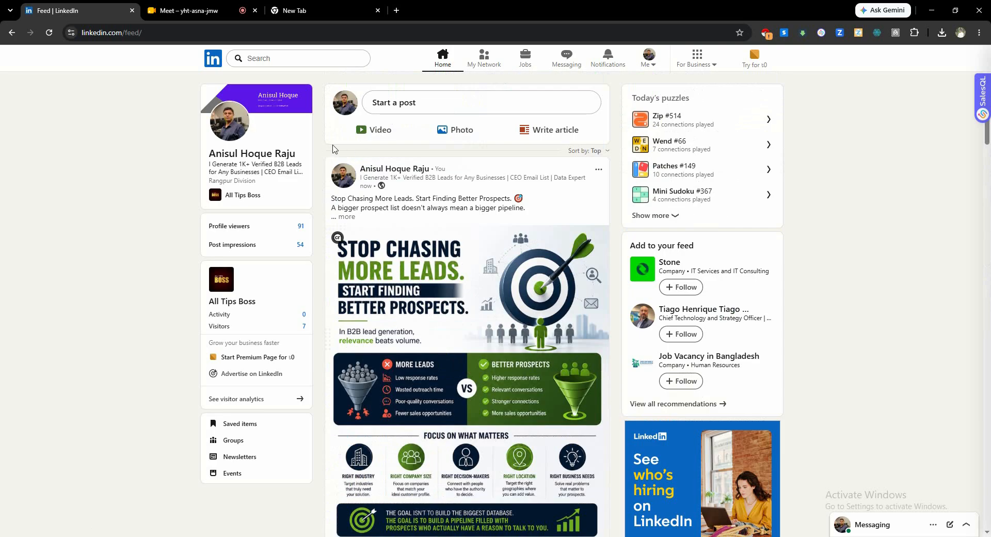
scroll(334, 150, "down", 3)
scroll(334, 150, "up", 3)
scroll(323, 146, "down", 3)
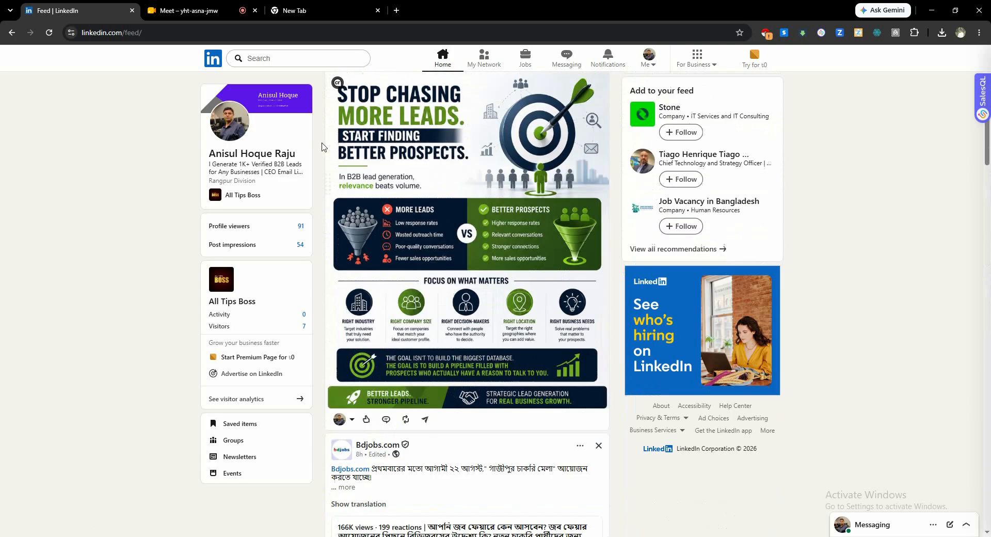
scroll(323, 147, "up", 3)
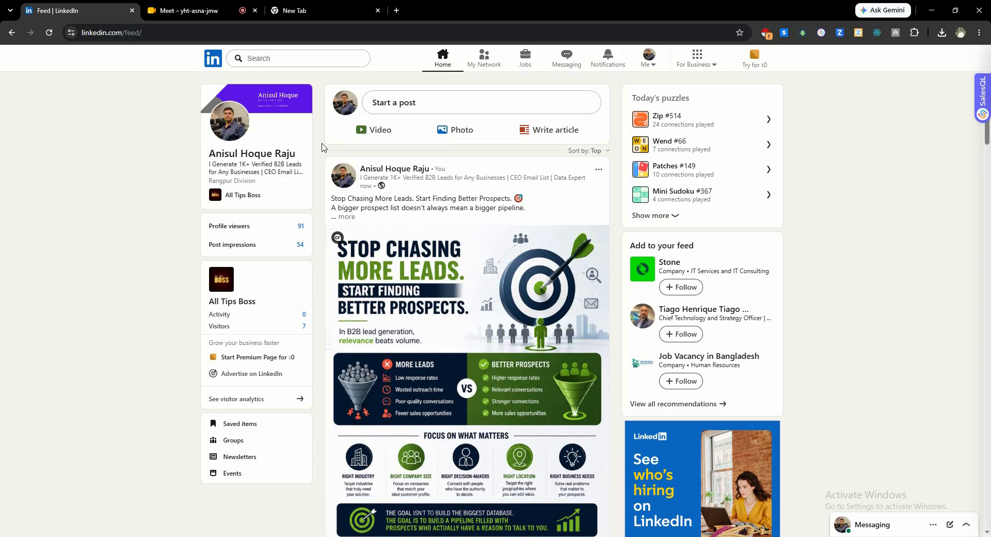
scroll(322, 147, "down", 4)
scroll(322, 147, "up", 4)
- Search LinkedIn for "Real estate"
left_click(302, 60)
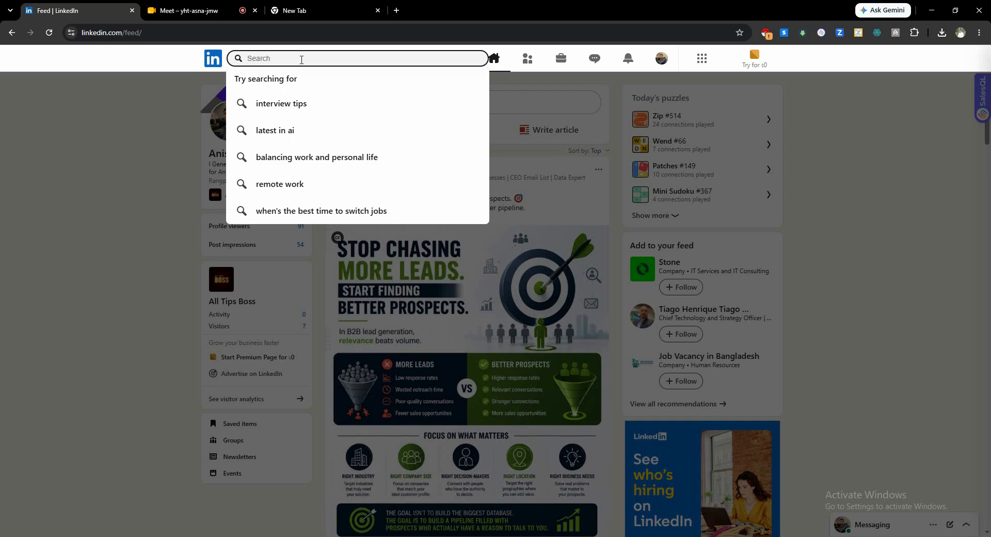
type("Rel")
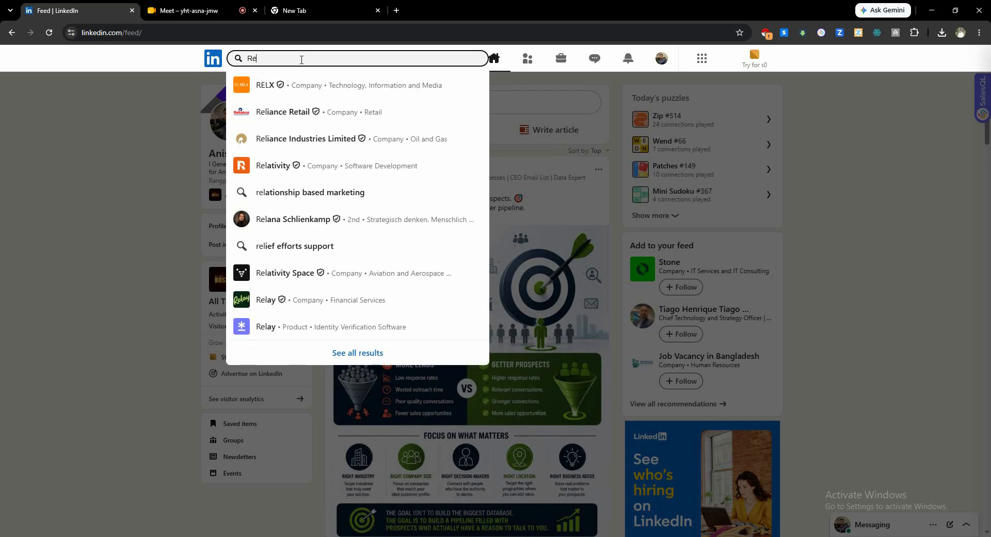
type("al ")
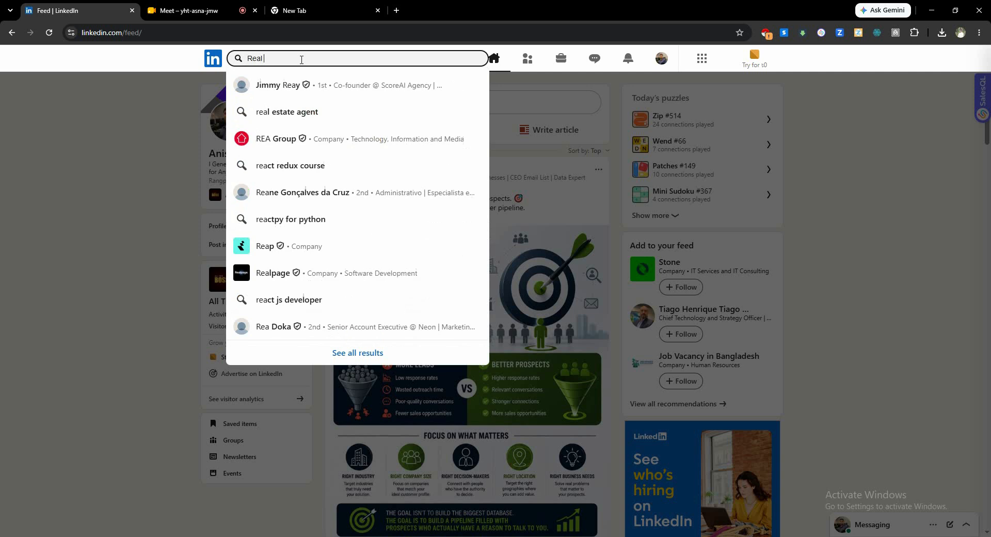
type("estate")
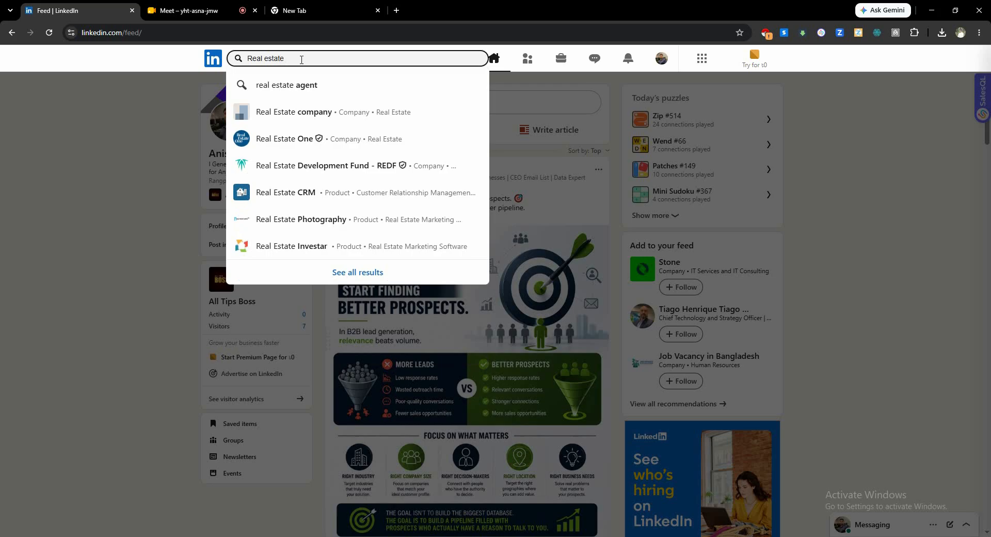
key("Return")
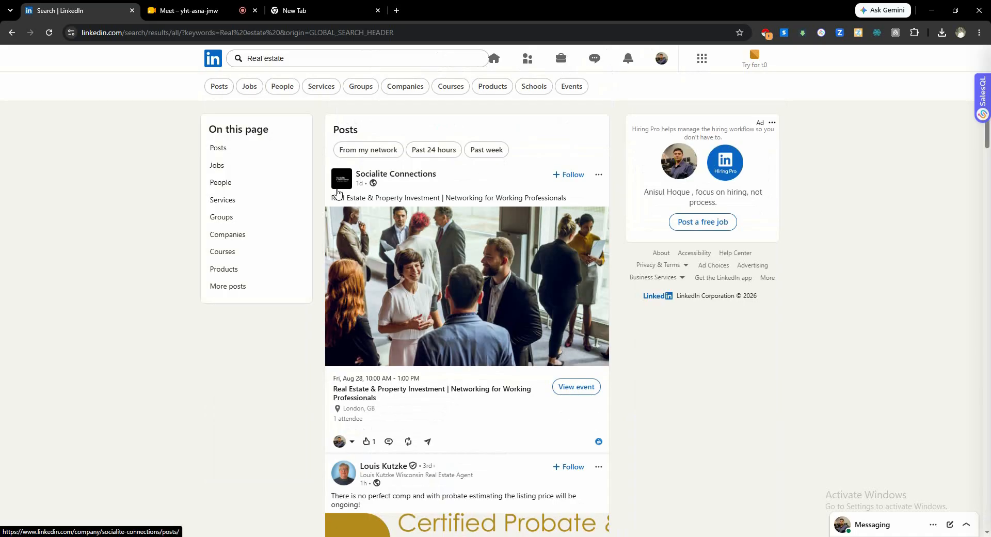
- Look through the posts found for real estate and examine the available result categories
scroll(337, 192, "down", 8)
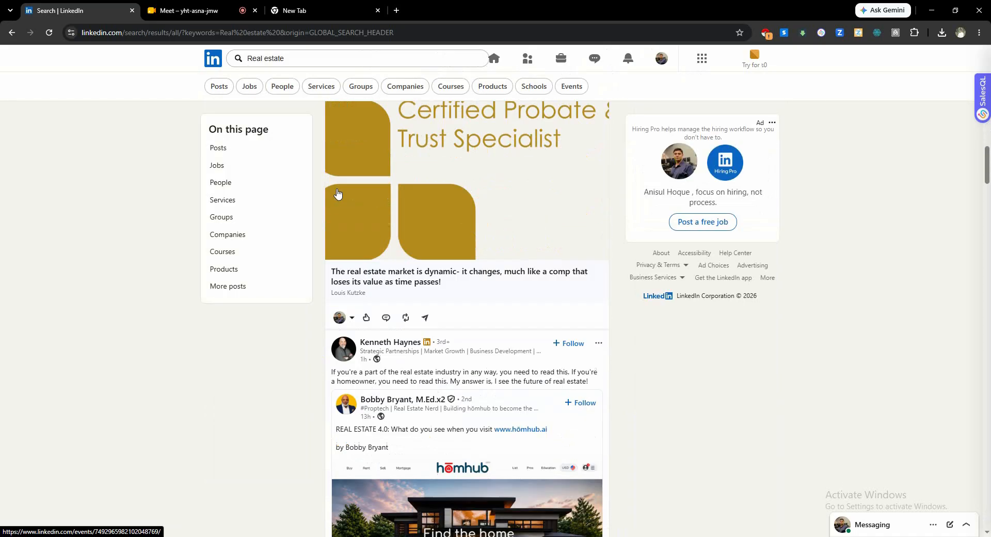
left_click_drag(296, 57, 279, 58)
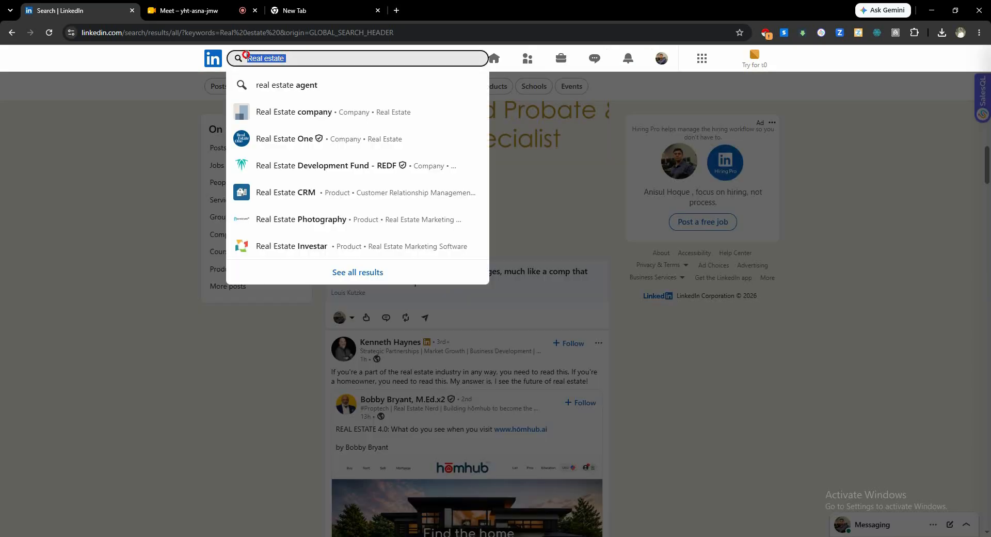
left_click(180, 104)
scroll(356, 248, "down", 3)
scroll(324, 260, "up", 3)
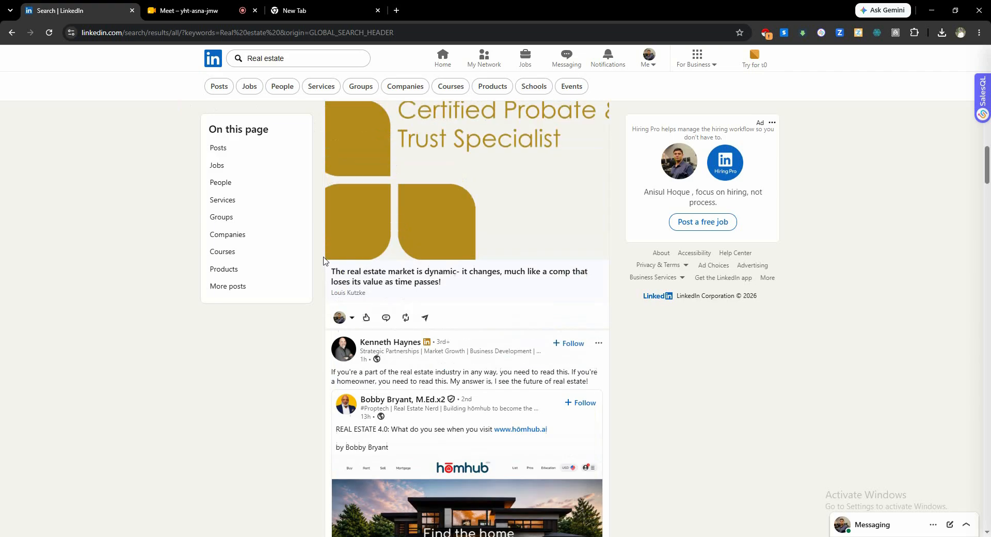
scroll(324, 249, "down", 3)
scroll(320, 246, "up", 2)
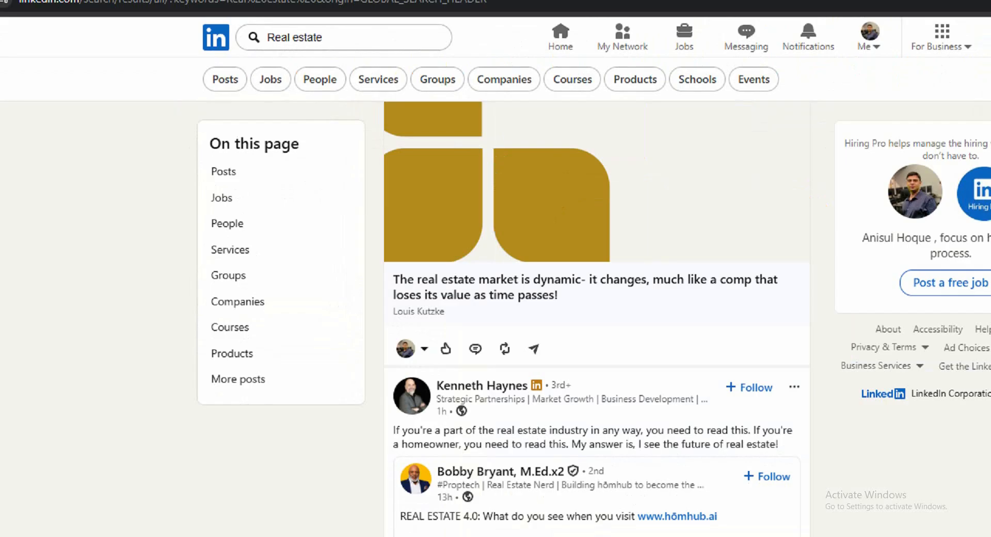
mouse_move(196, 62)
left_mouse_down()
mouse_move(230, 88)
mouse_move(283, 82)
mouse_move(342, 99)
left_mouse_up()
left_click_drag(350, 61, 395, 92)
key("Escape")
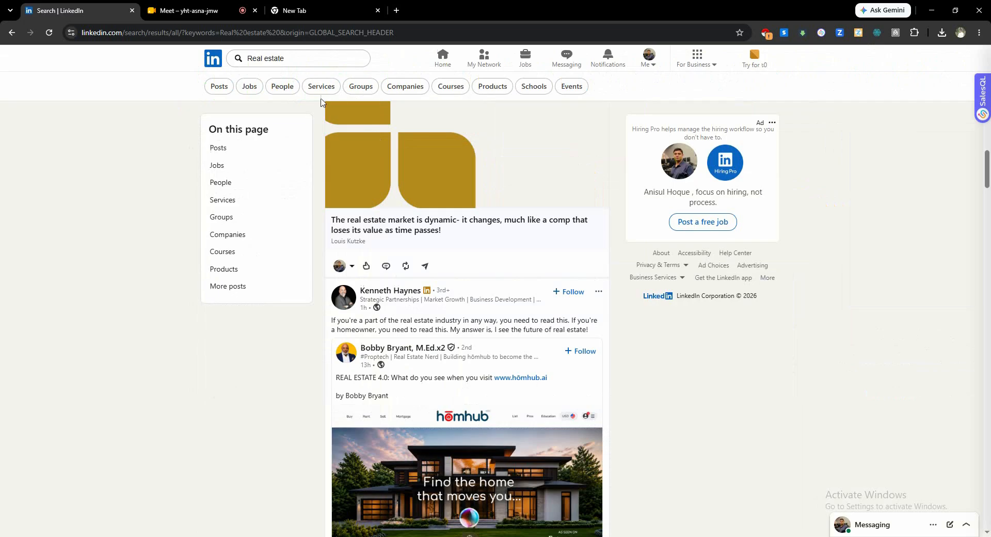
- Limit the real estate search results to people
key("ctrl+1")
left_click(277, 78)
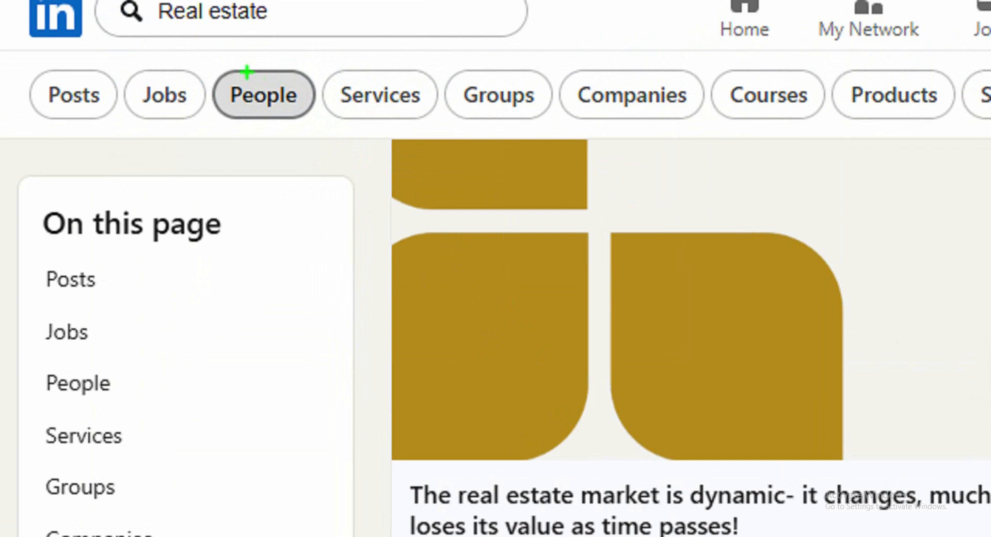
mouse_move(210, 53)
left_mouse_down()
mouse_move(334, 150)
mouse_move(327, 128)
mouse_move(313, 125)
left_mouse_up()
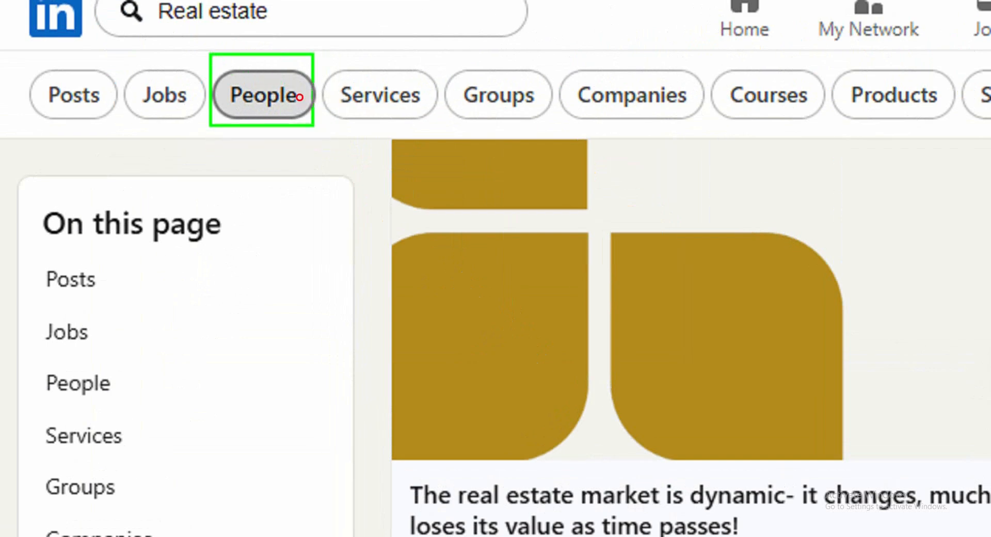
key("Escape")
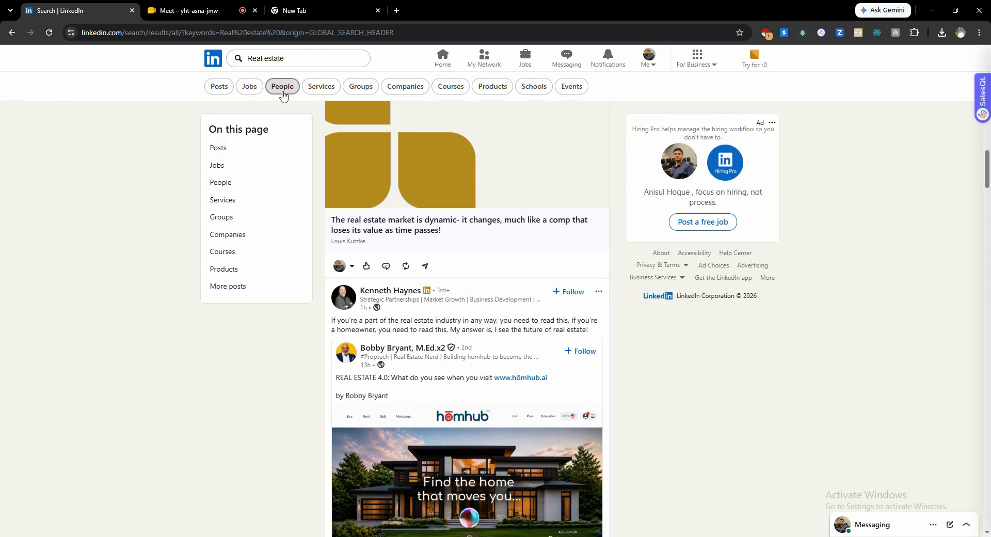
left_click(290, 92)
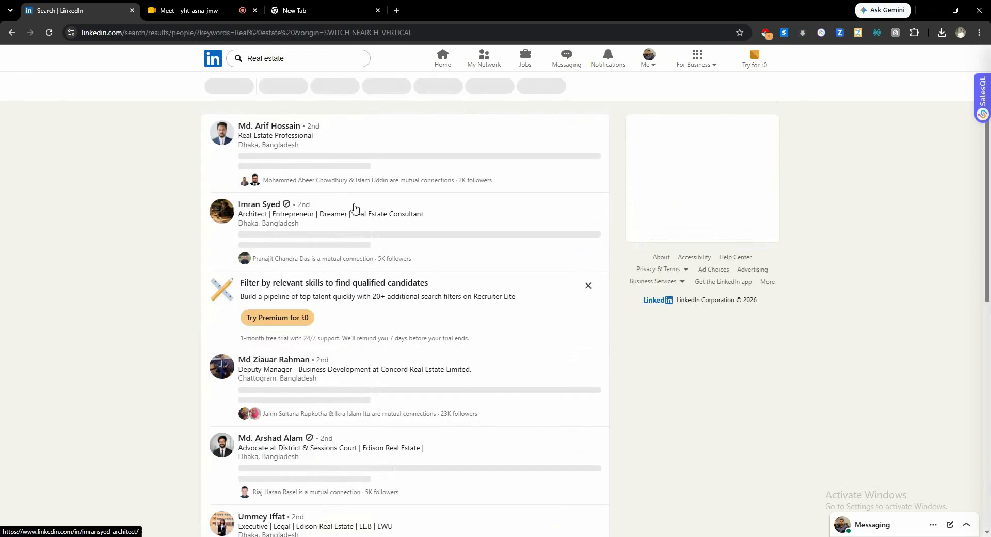
- Look through the people found for real estate, checking their job titles and locations
scroll(350, 226, "down", 8)
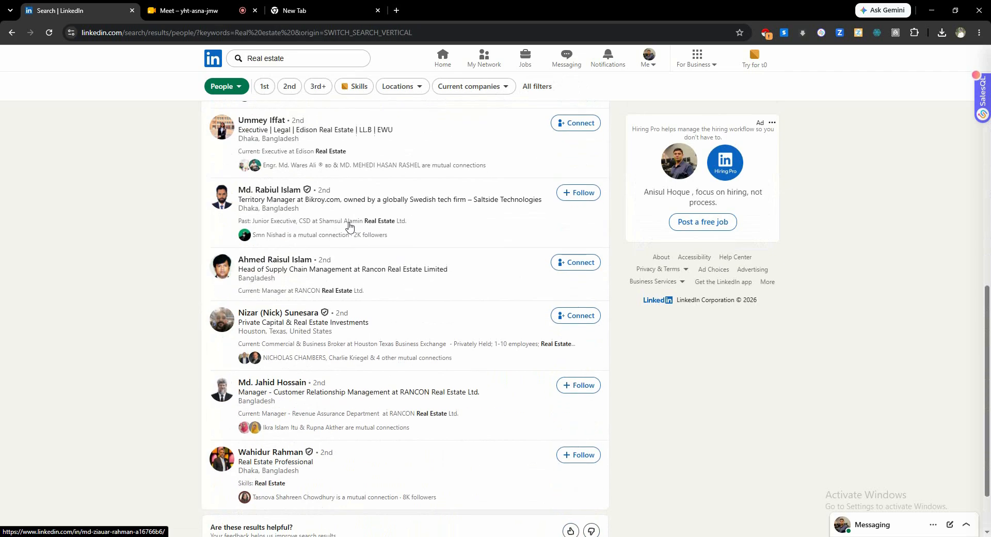
scroll(321, 277, "up", 8)
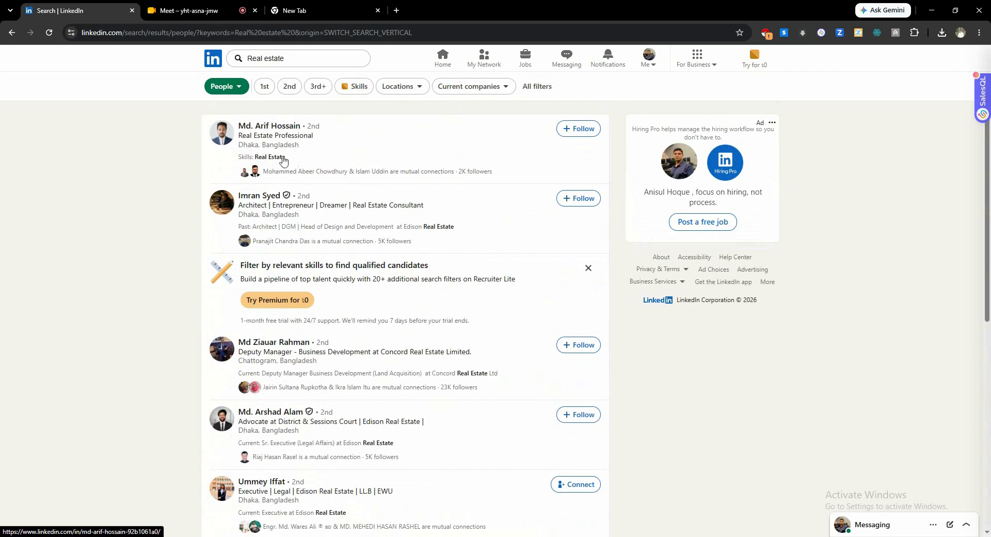
scroll(289, 238, "down", 5)
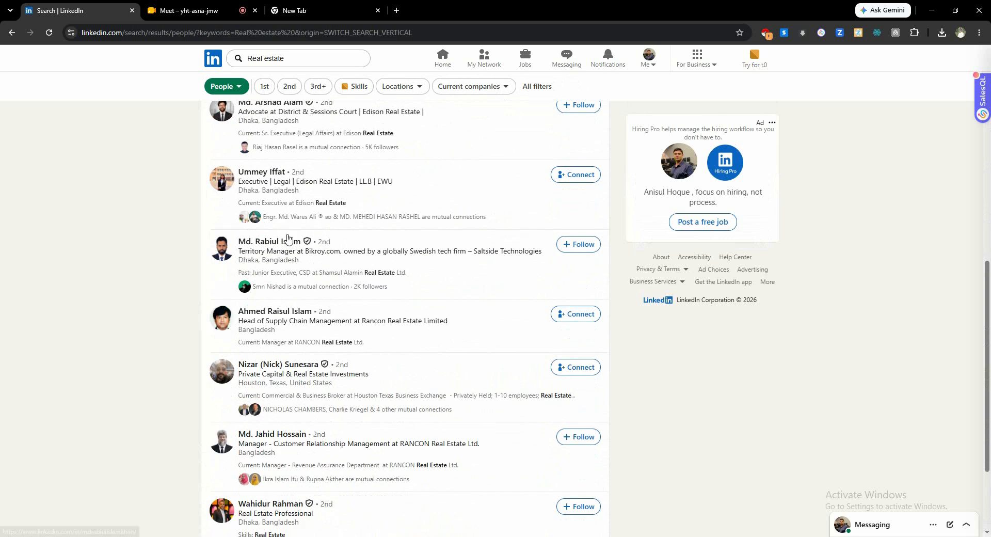
scroll(288, 237, "up", 5)
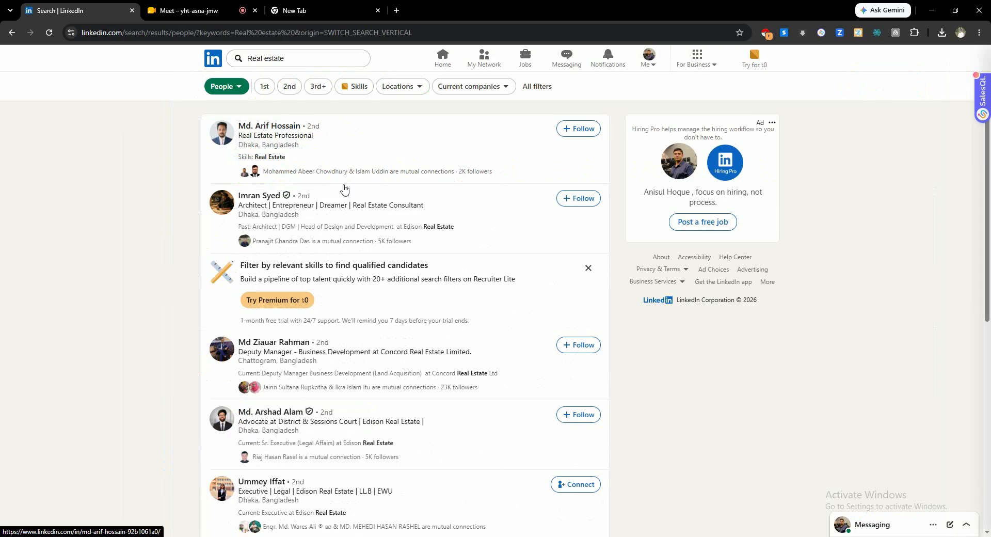
scroll(330, 244, "down", 3)
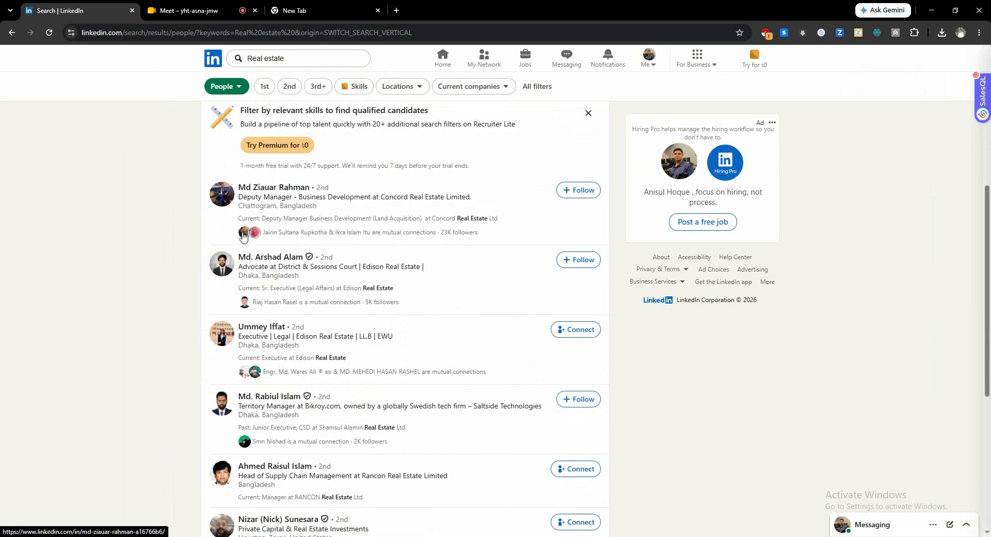
scroll(245, 255, "down", 4)
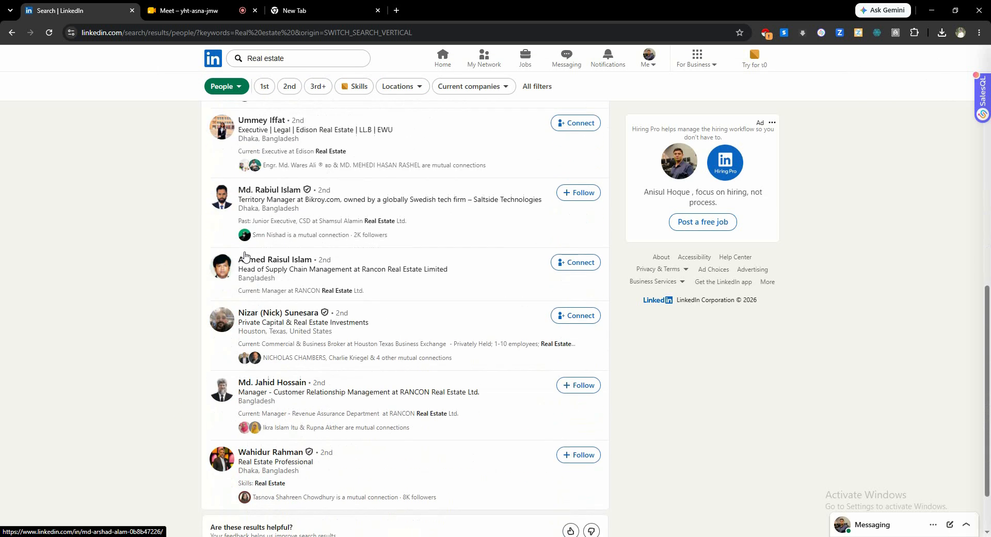
scroll(348, 164, "up", 7)
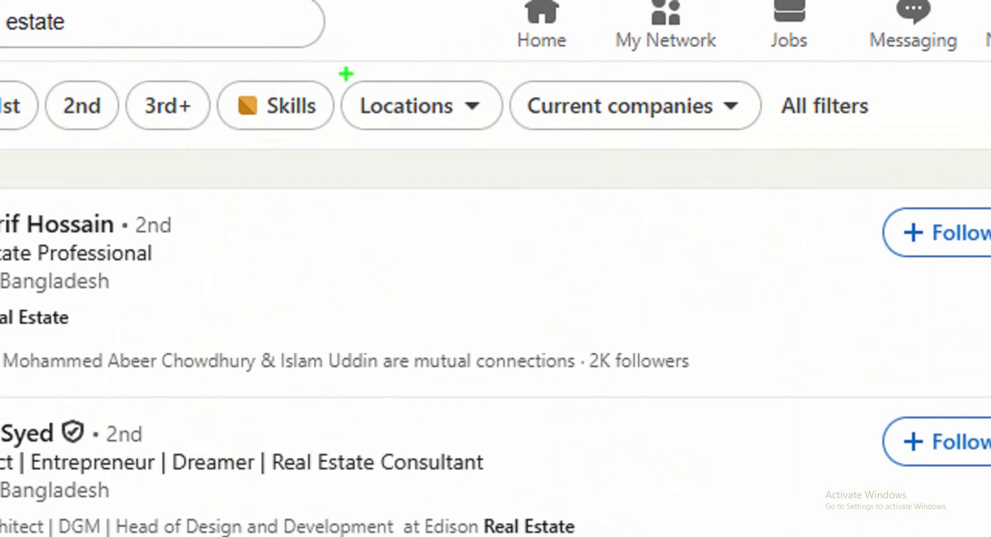
- Filter the real estate people results to the location Florida, United States
left_click_drag(341, 73, 501, 138)
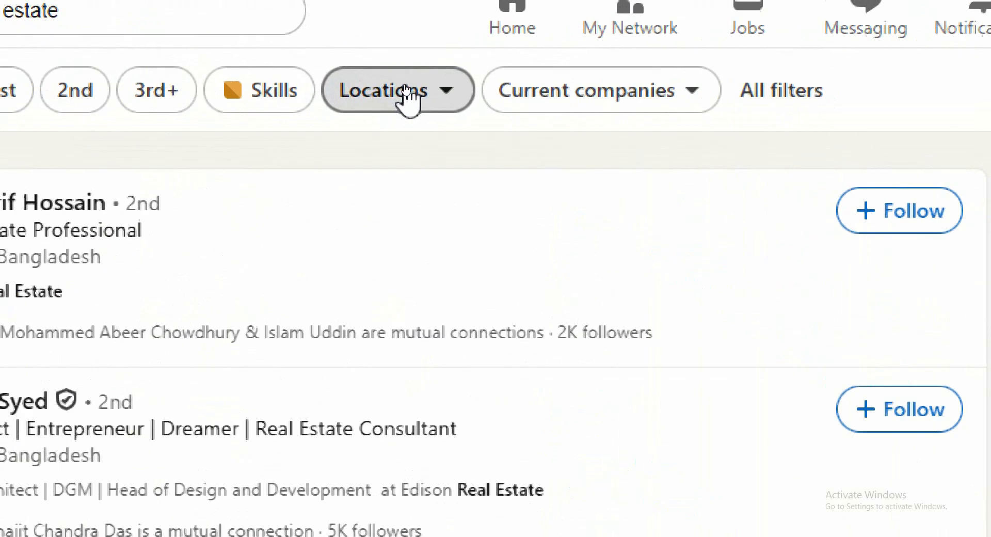
left_click(407, 89)
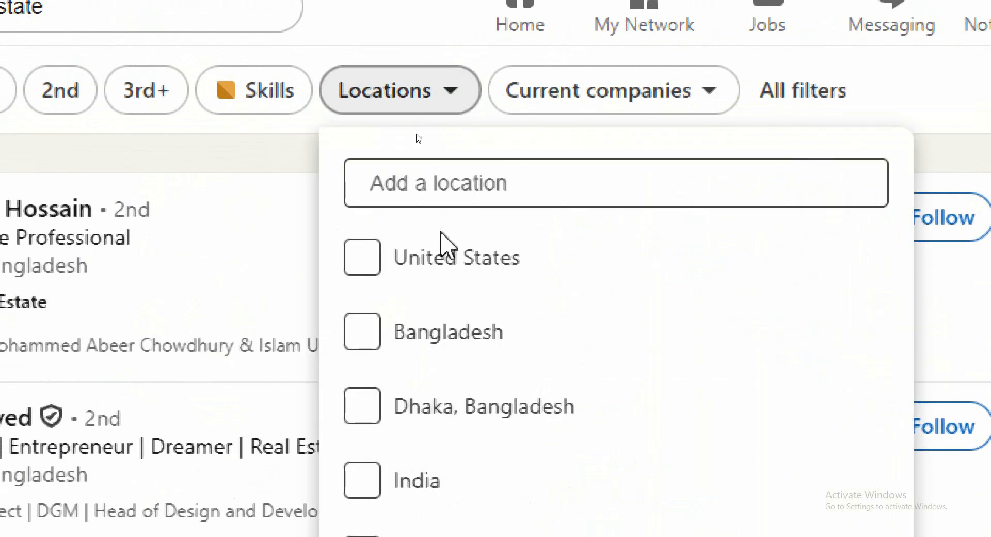
left_click(430, 184)
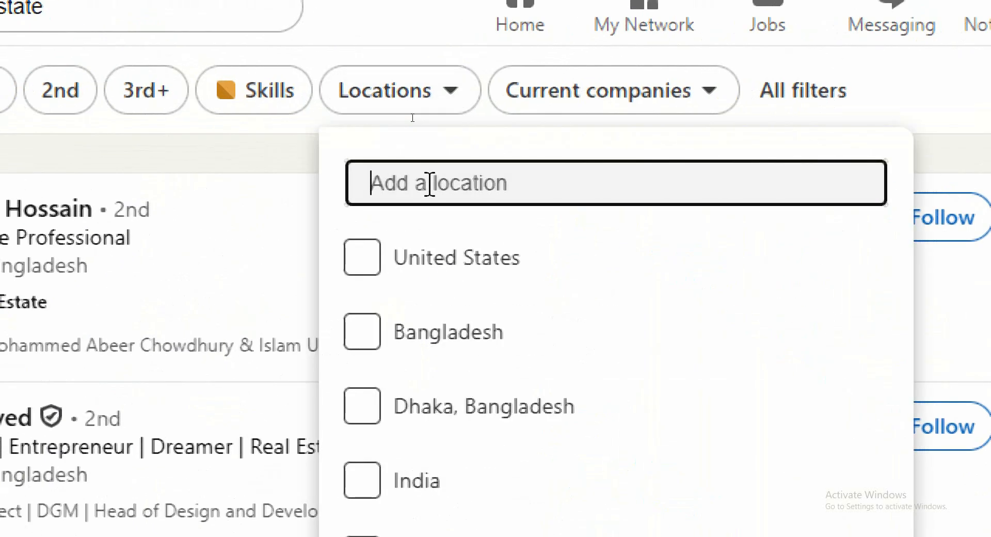
type("florida")
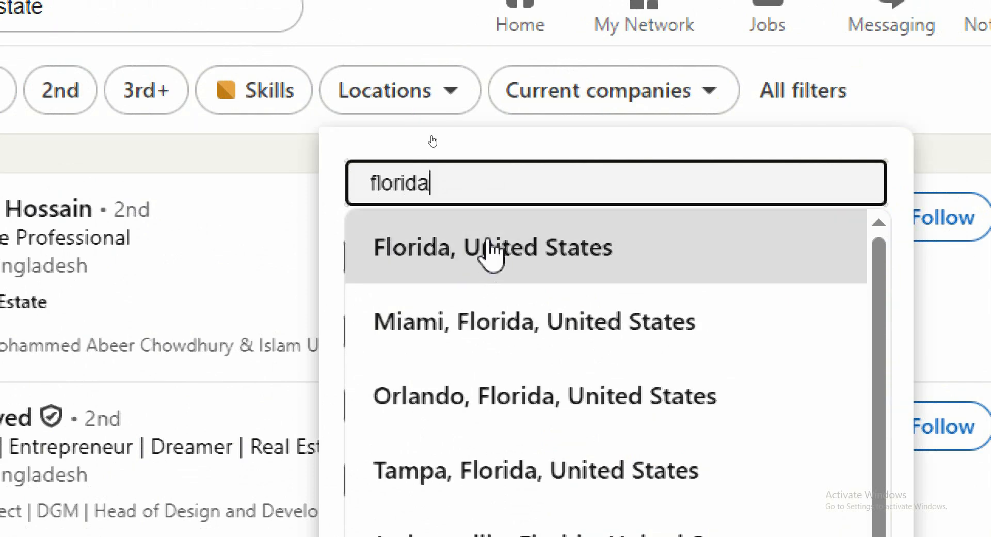
left_click(569, 242)
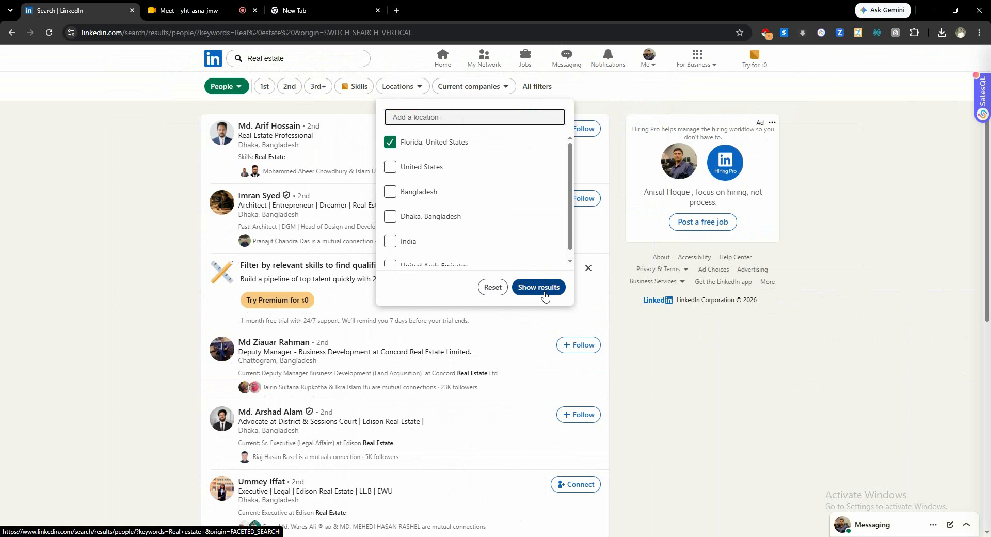
left_click(545, 288)
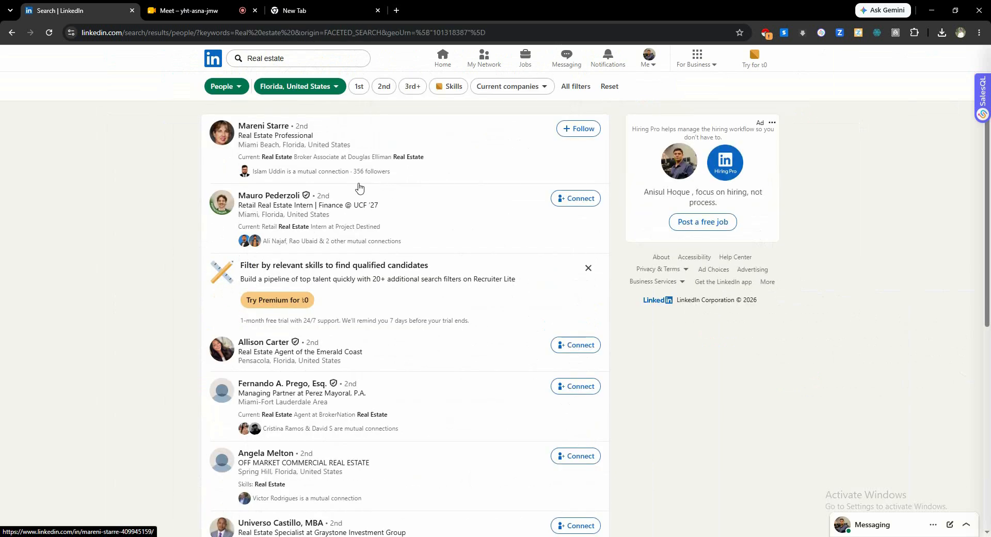
- Examine the Florida real estate people results together with the location filter and the 1st, 2nd and 3rd+ connection filters
scroll(360, 187, "down", 7)
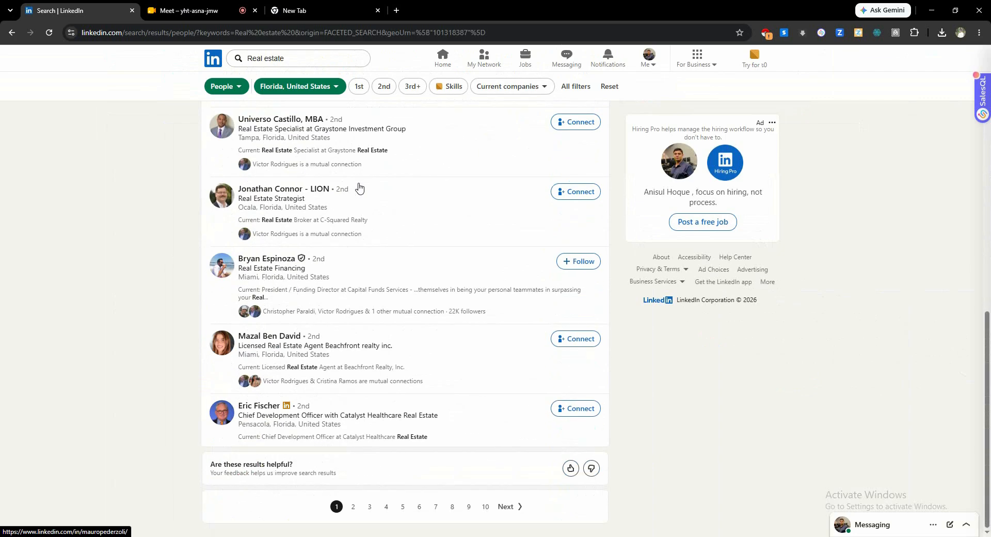
scroll(360, 187, "up", 7)
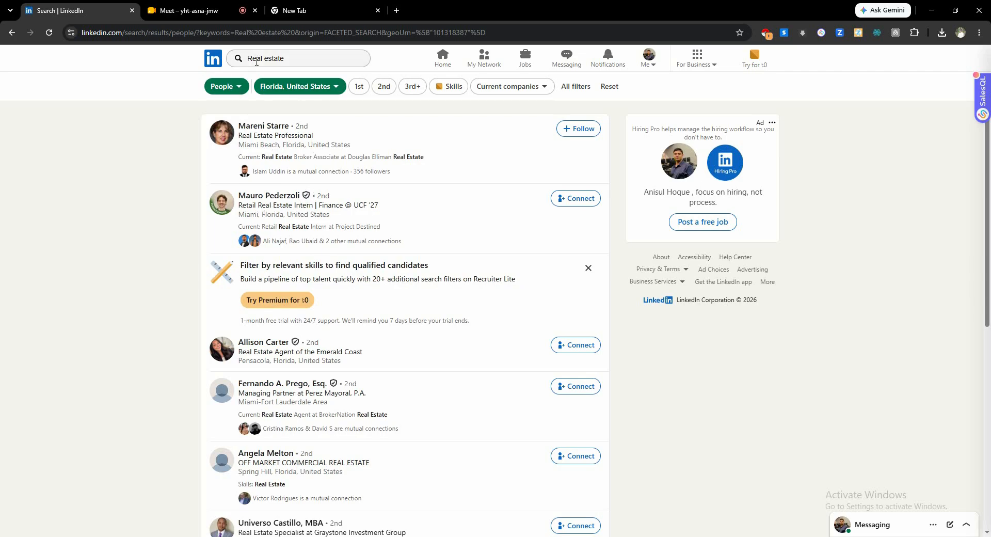
key("ctrl+1")
left_click(291, 80)
left_click_drag(186, 66, 454, 137)
key("Escape")
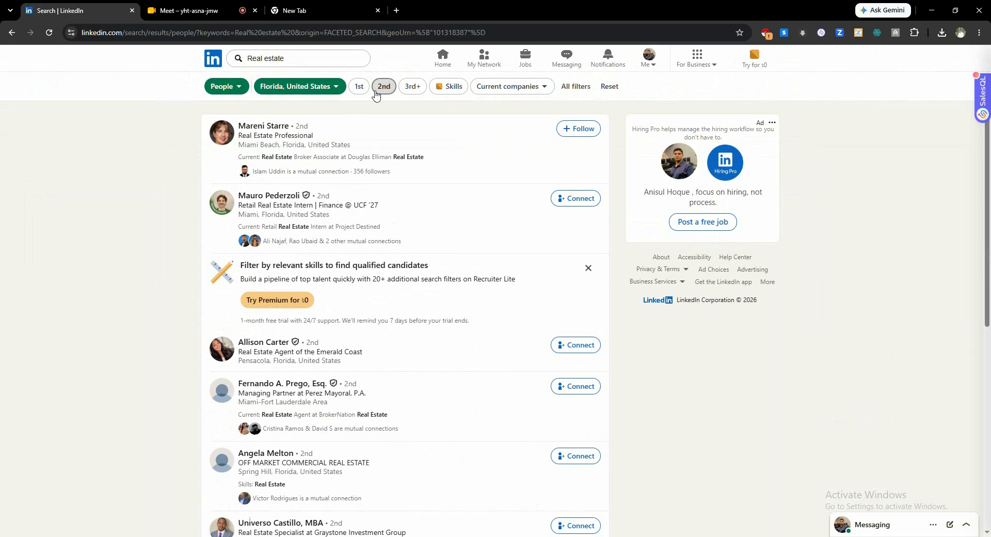
key("ctrl+1")
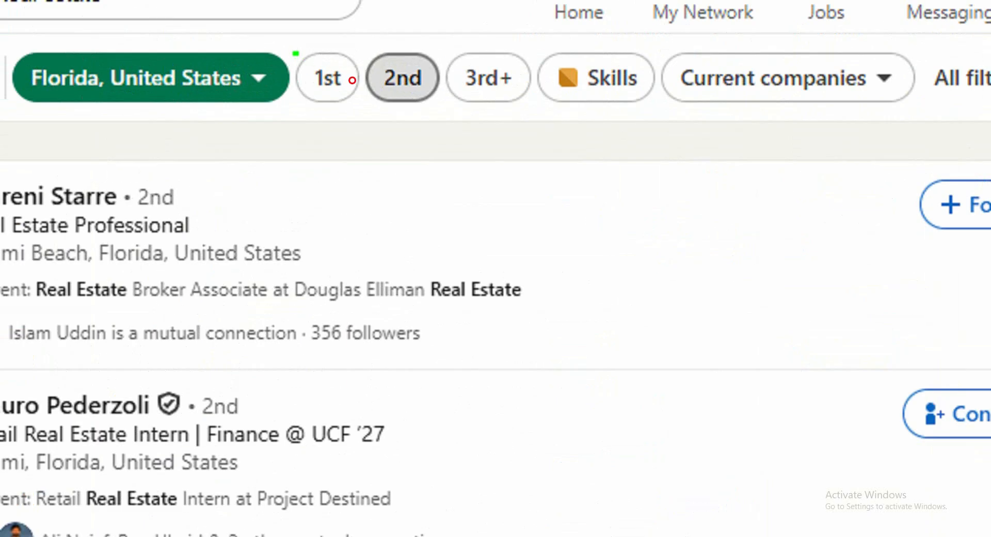
left_click_drag(352, 80, 431, 96)
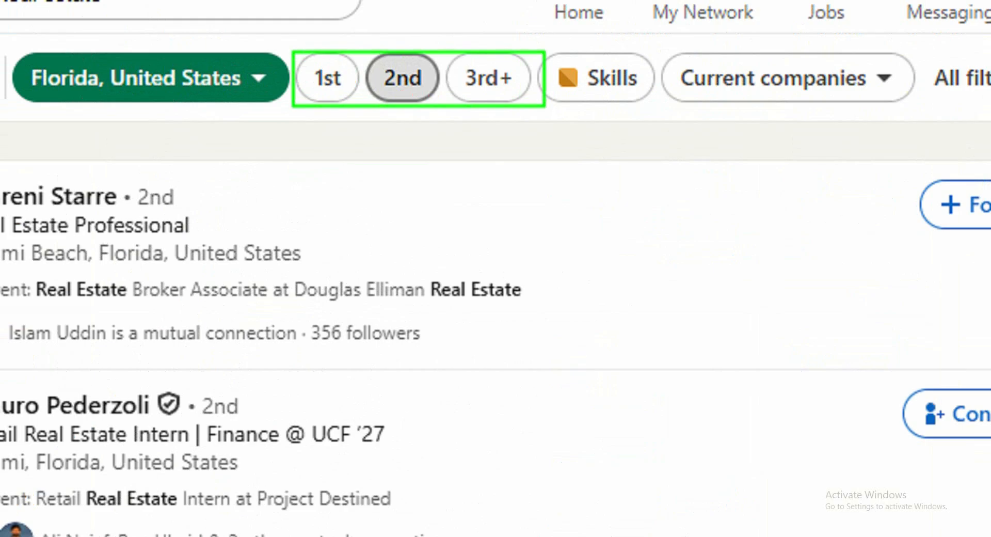
key("Escape")
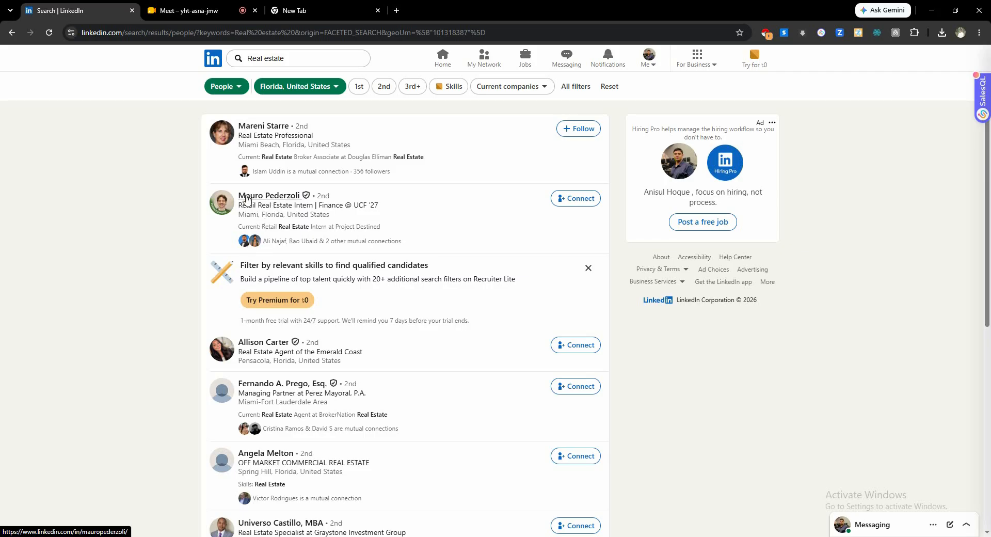
scroll(269, 194, "down", 3)
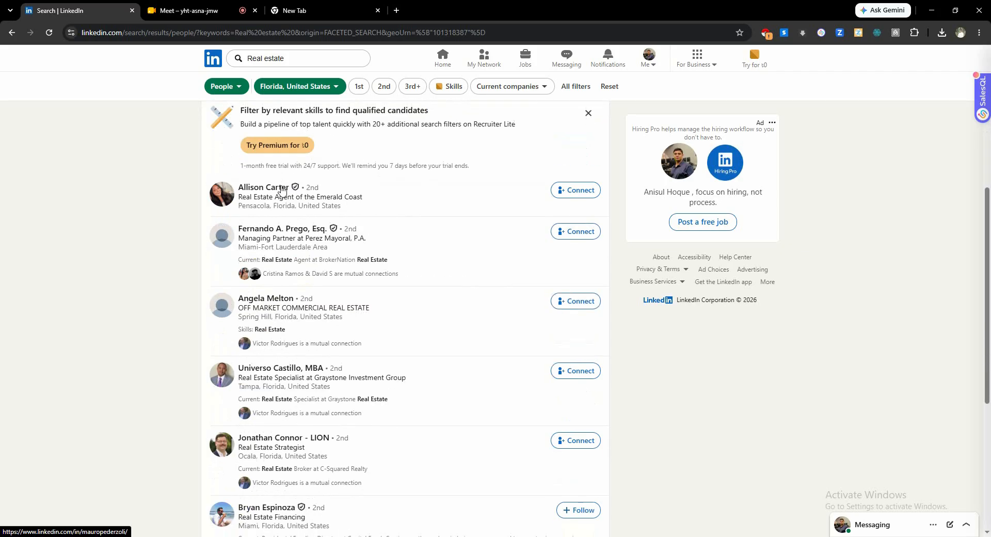
scroll(281, 190, "down", 5)
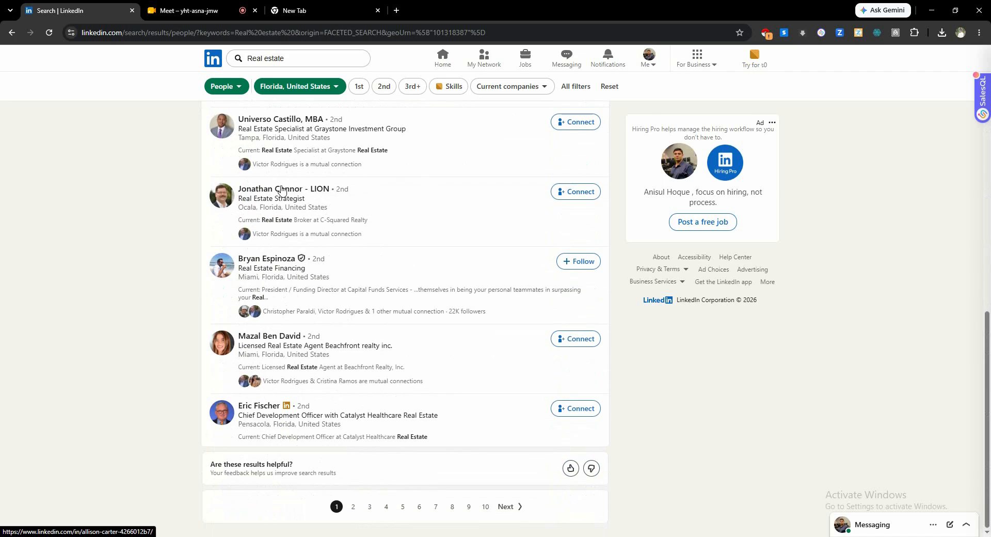
- Filter the Florida real estate people results by the title keywords "CEO, OWNER"
scroll(281, 190, "up", 8)
scroll(281, 191, "down", 4)
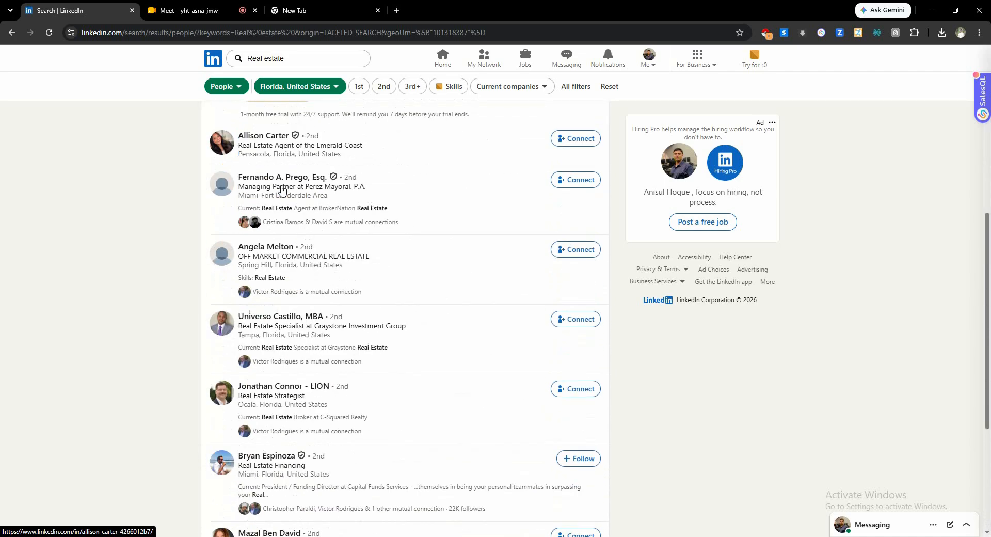
scroll(281, 190, "up", 4)
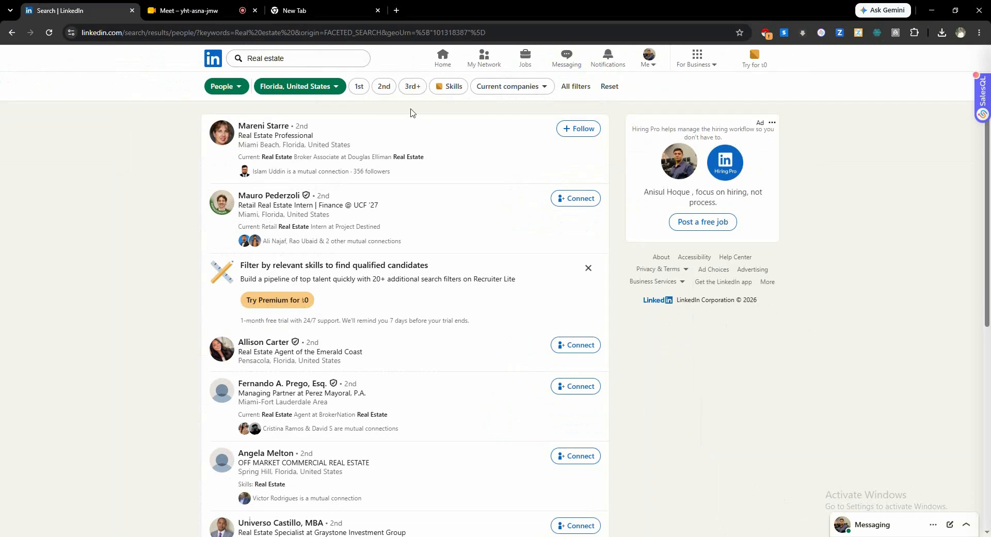
left_click(577, 87)
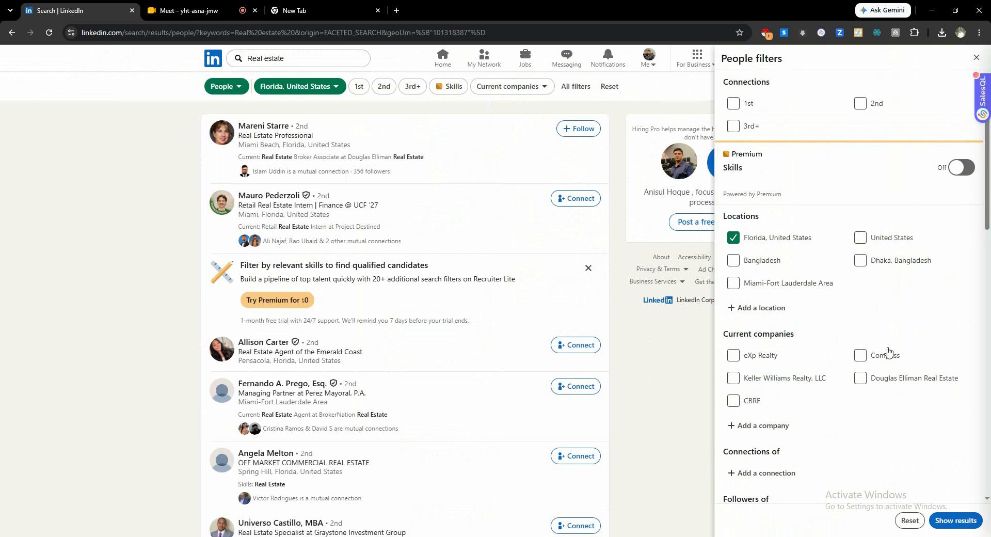
scroll(888, 351, "down", 15)
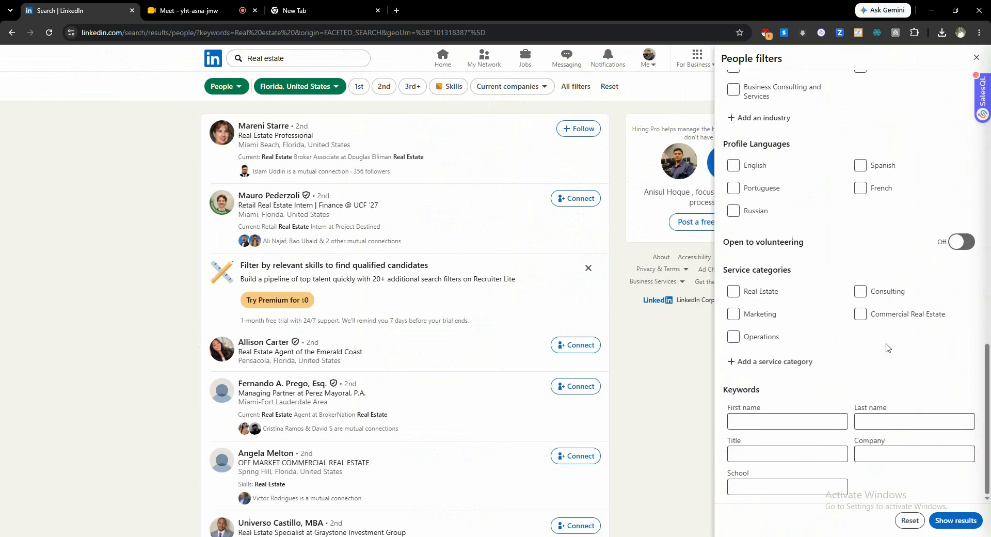
left_click(795, 455)
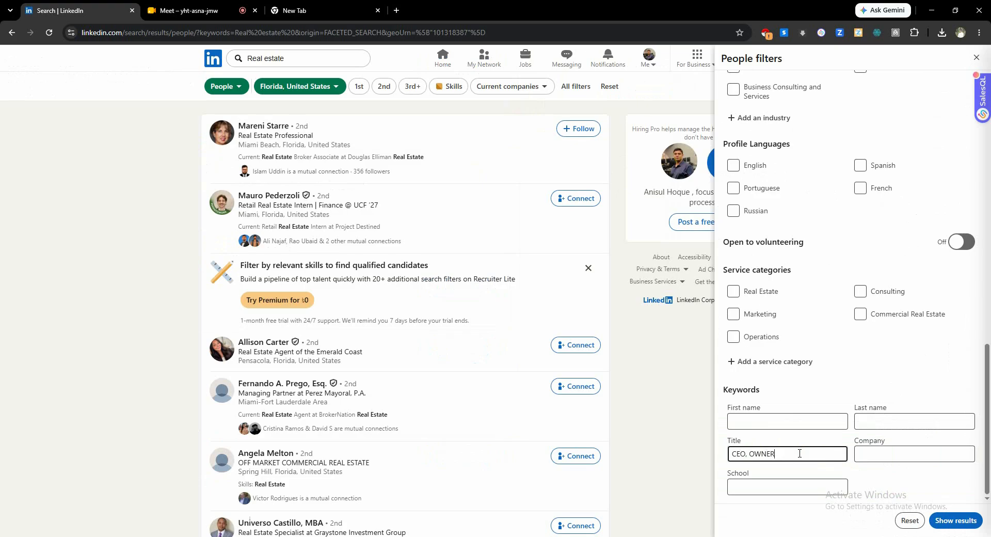
left_click(940, 520)
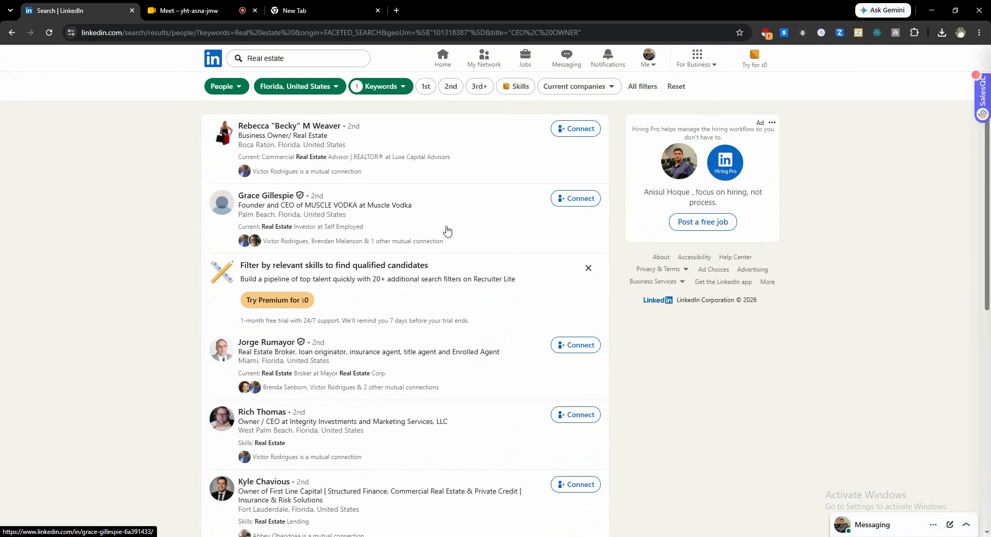
- Review the filtered people and mark the owner, CEO and real estate wording in the first two results
scroll(449, 230, "down", 6)
scroll(444, 232, "up", 5)
scroll(444, 231, "up", 1)
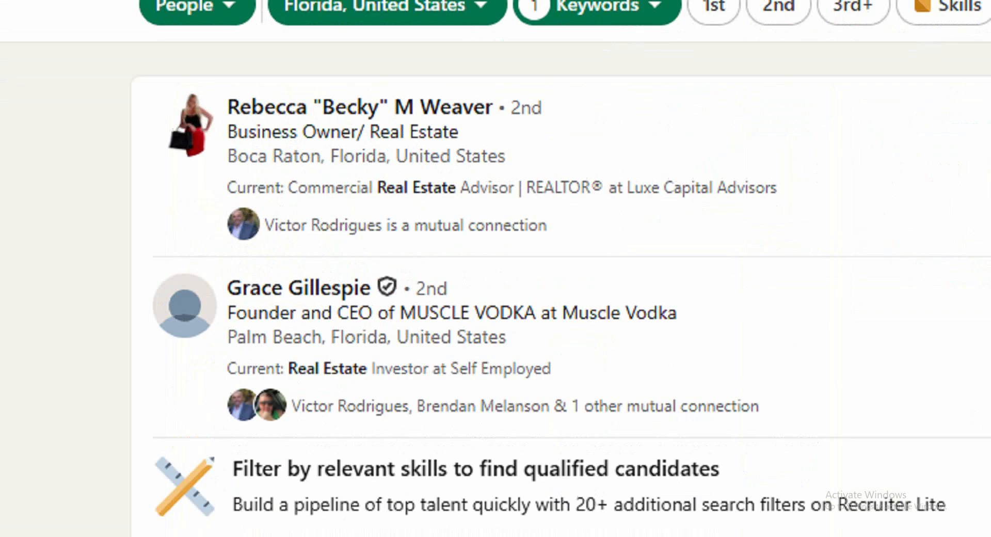
mouse_move(219, 120)
left_mouse_down()
mouse_move(333, 147)
mouse_move(503, 143)
left_mouse_up()
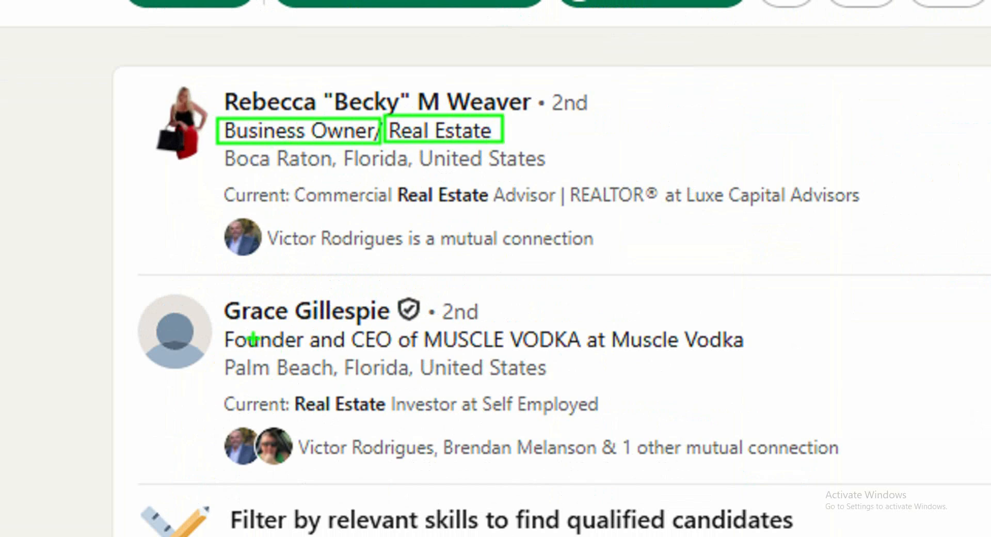
key("r")
left_click_drag(349, 327, 398, 355)
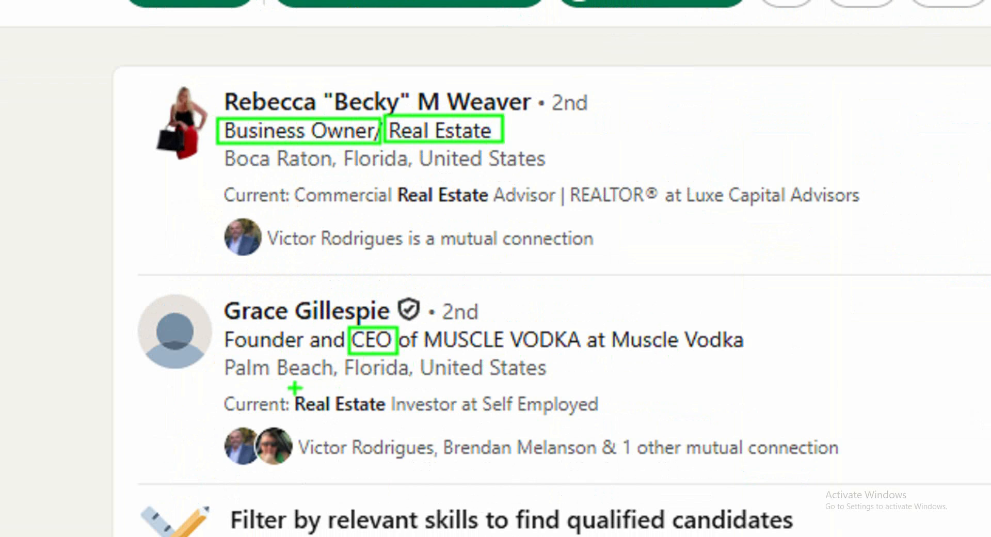
left_click_drag(292, 386, 731, 438)
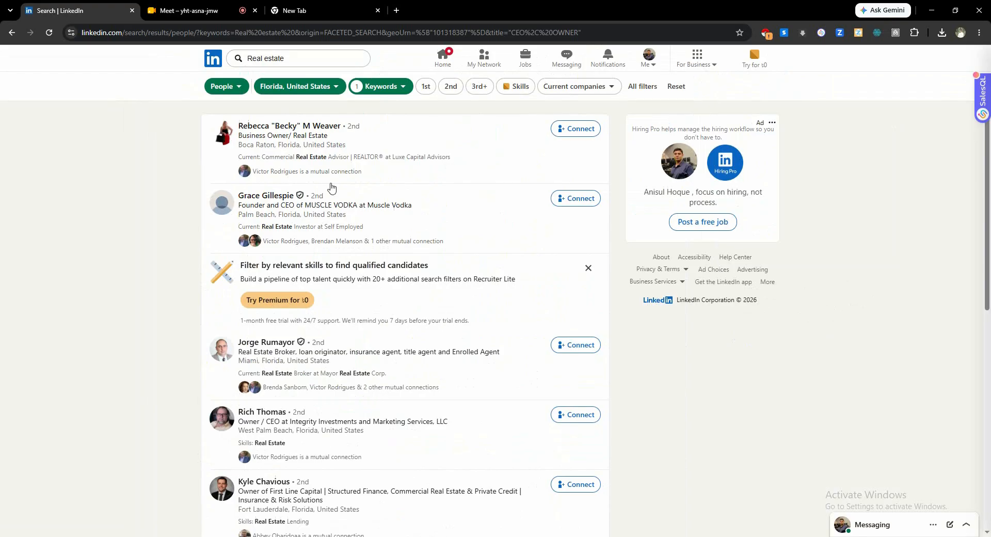
- Open the first result's profile in a new tab and look through its About, Activity, Experience and Education sections
right_click(325, 111)
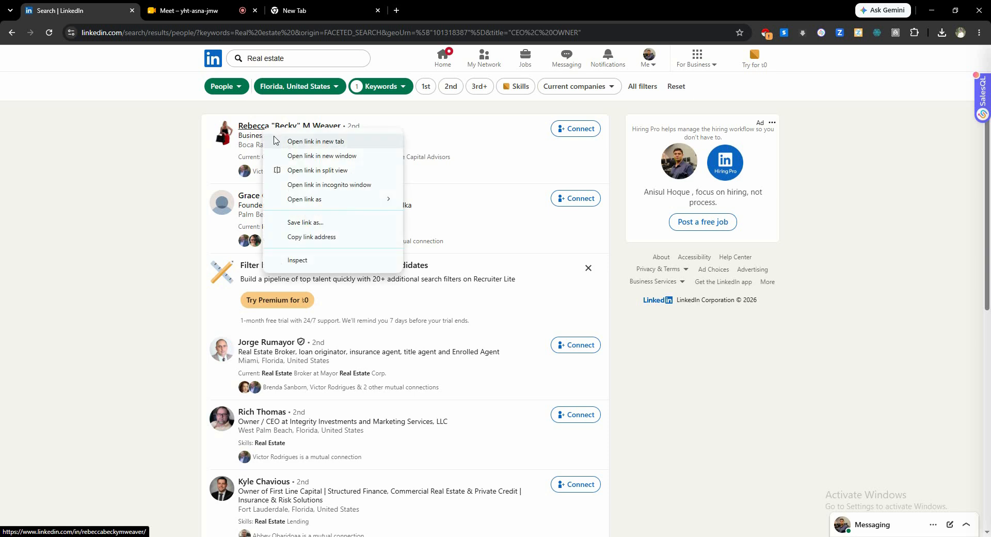
left_click(275, 139)
left_click(190, 15)
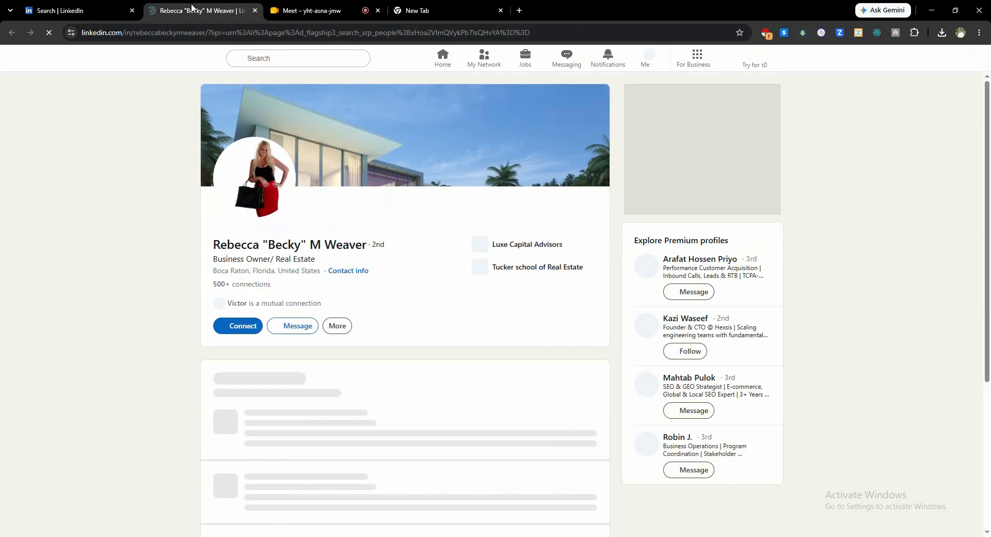
scroll(191, 197, "down", 2)
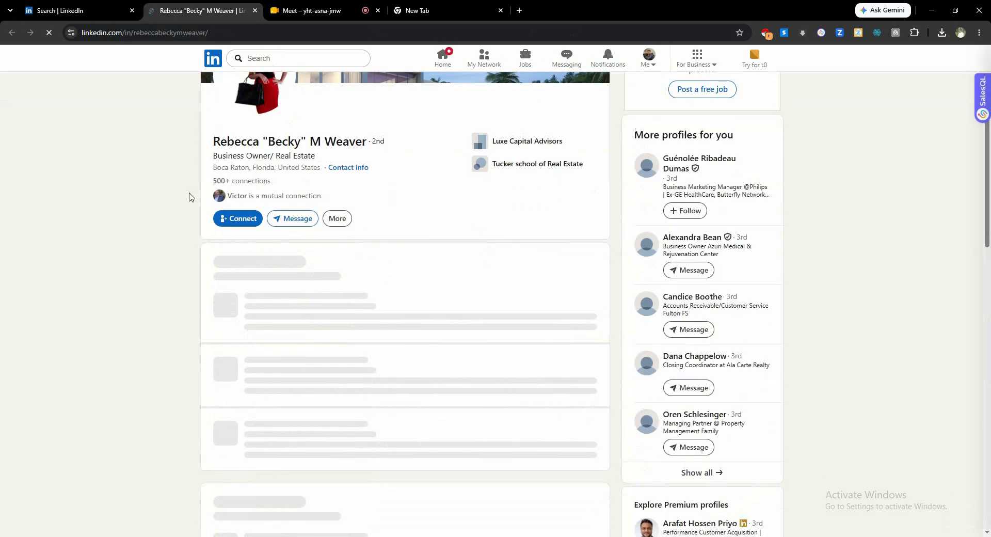
scroll(189, 196, "down", 2)
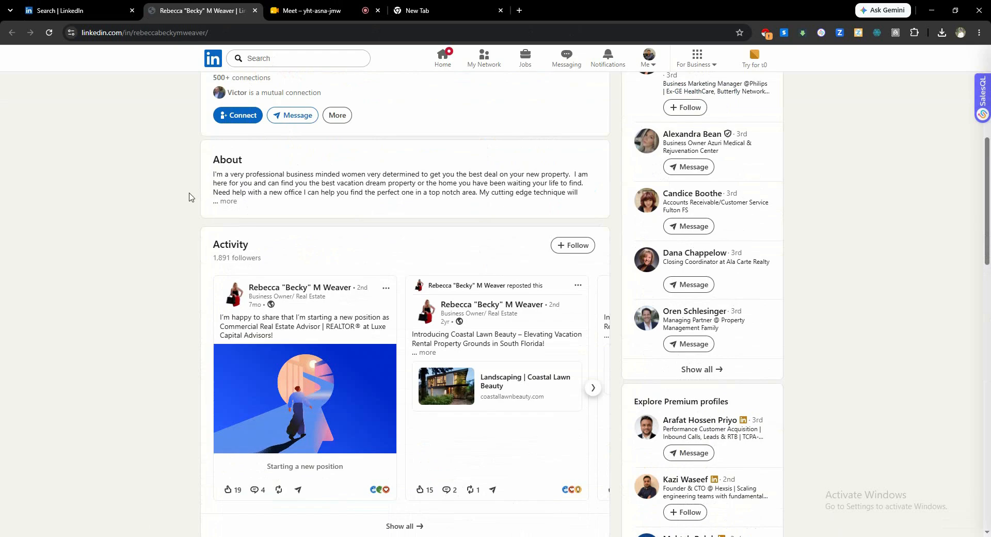
scroll(189, 196, "down", 4)
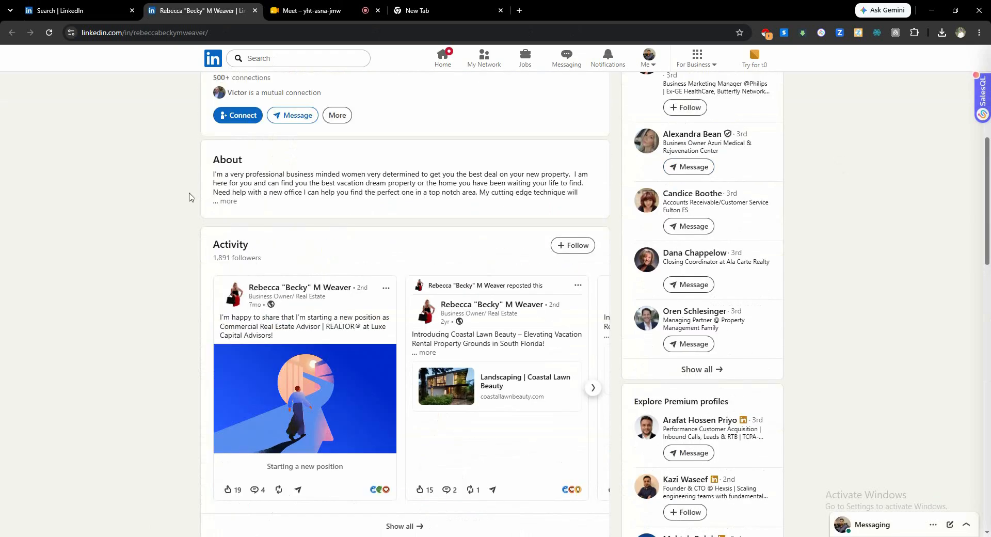
scroll(189, 196, "down", 12)
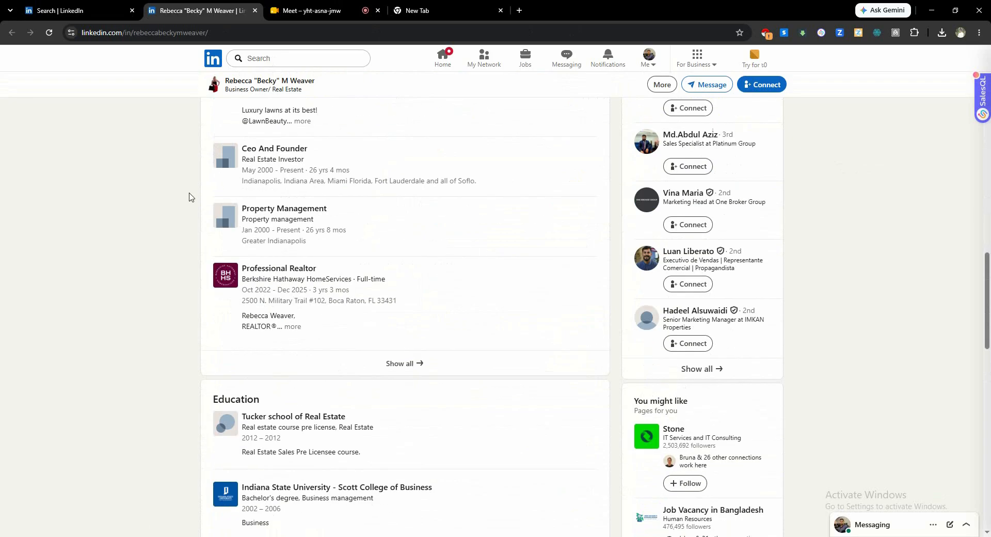
scroll(189, 196, "up", 15)
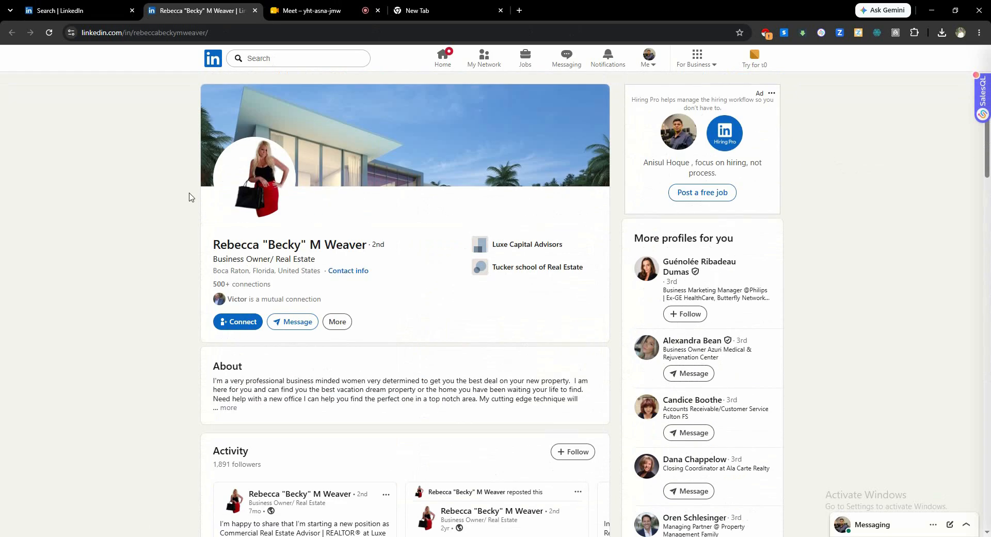
- Examine the profile's "Business Owner/ Real Estate" headline, then go through the profile to its Experience section
left_click_drag(220, 259, 319, 263)
left_click(319, 262)
left_click_drag(279, 258, 315, 260)
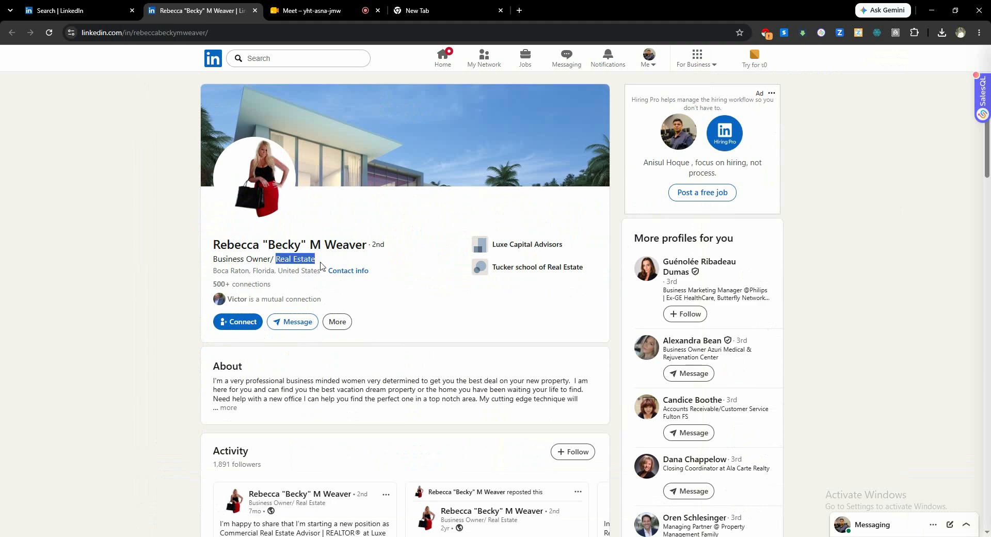
left_click(321, 264)
scroll(292, 263, "down", 1)
scroll(292, 263, "down", 10)
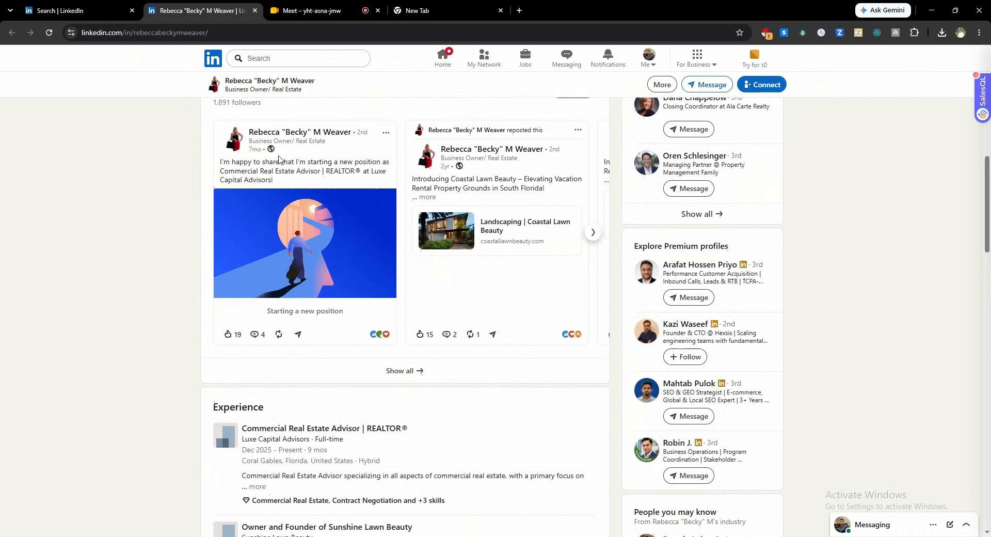
scroll(244, 154, "up", 10)
scroll(295, 175, "down", 8)
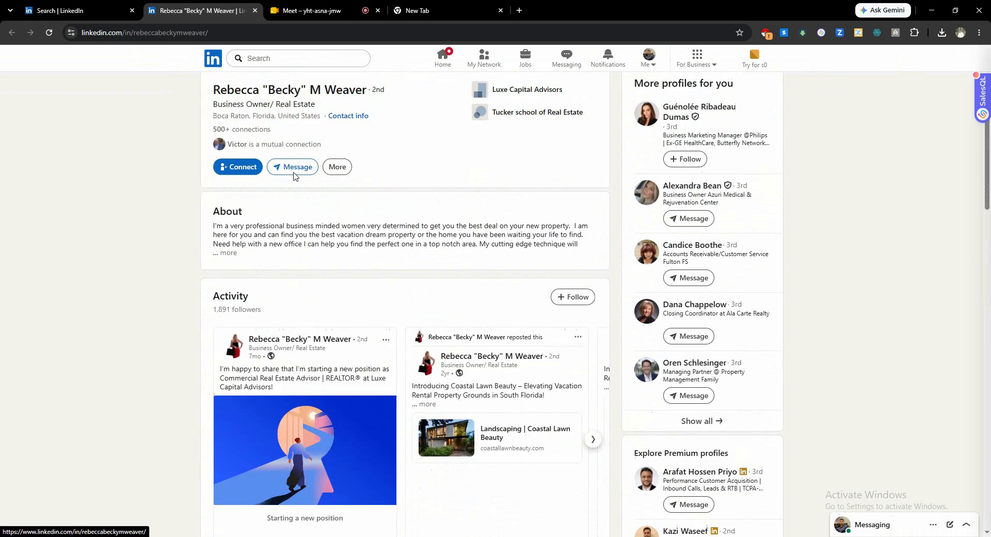
scroll(294, 177, "down", 2)
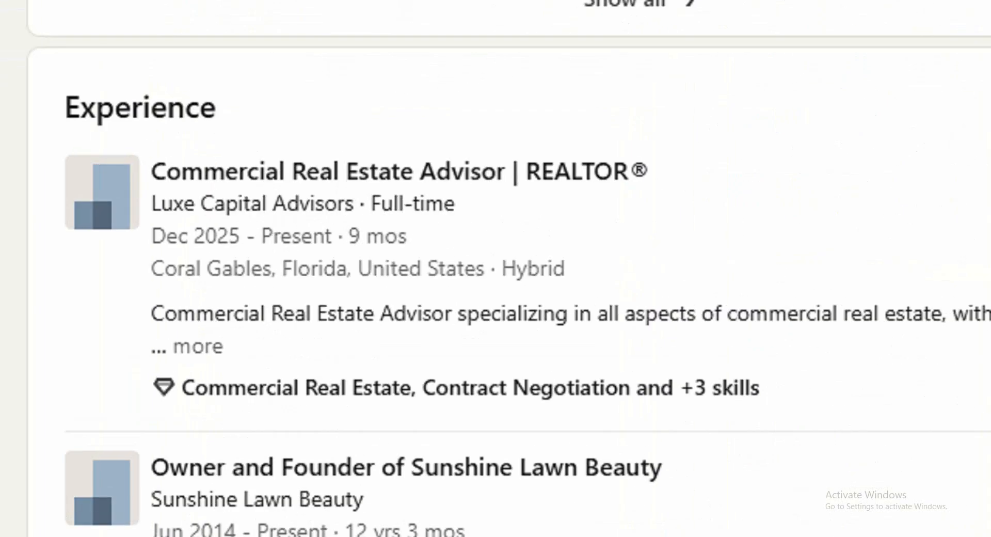
- Mark "REALTOR" and "Commercial Real Estate Advisor" in the title of the first Experience entry
left_click(287, 170)
mouse_move(517, 150)
left_mouse_down()
mouse_move(709, 186)
mouse_move(719, 197)
left_mouse_up()
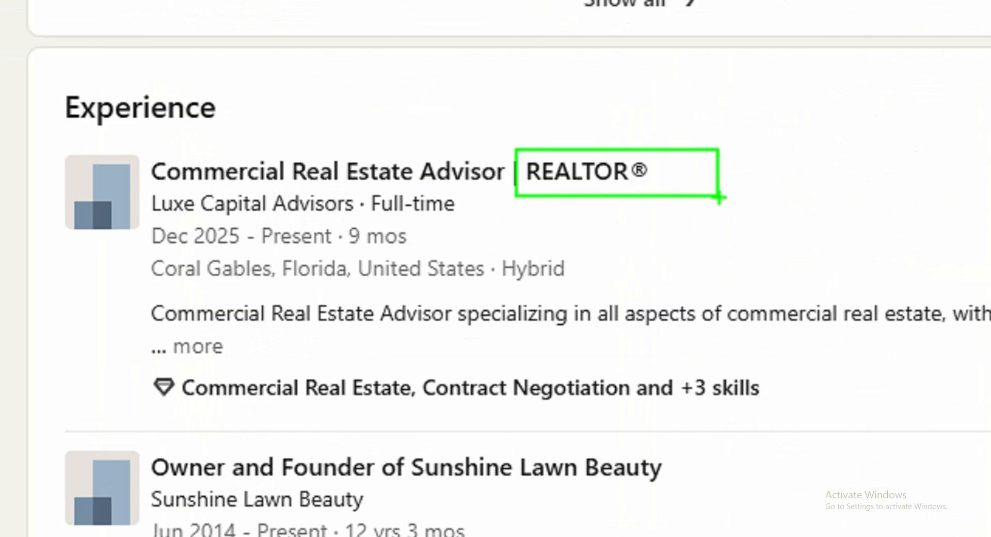
key("Escape")
key("ctrl+1")
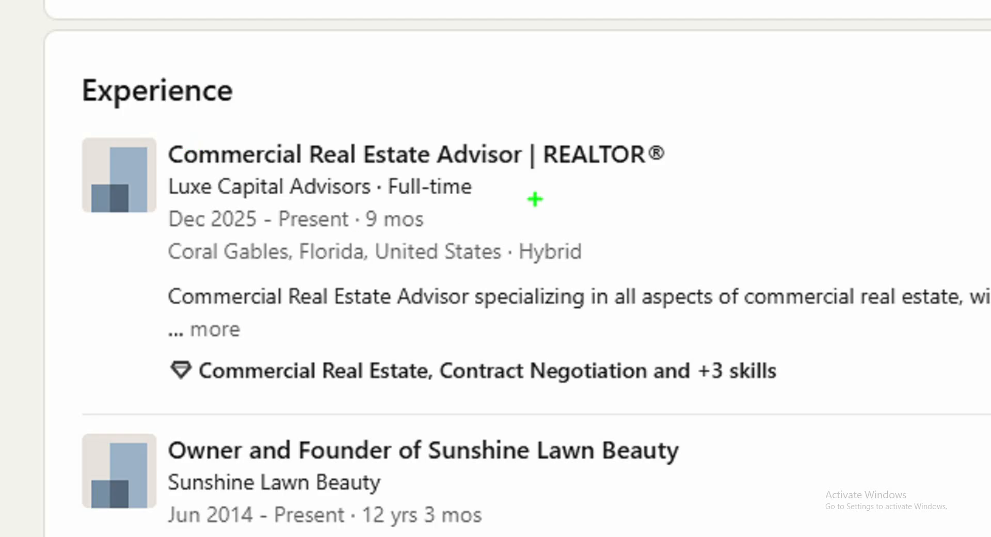
mouse_move(544, 133)
left_mouse_down()
mouse_move(586, 177)
mouse_move(688, 176)
left_mouse_up()
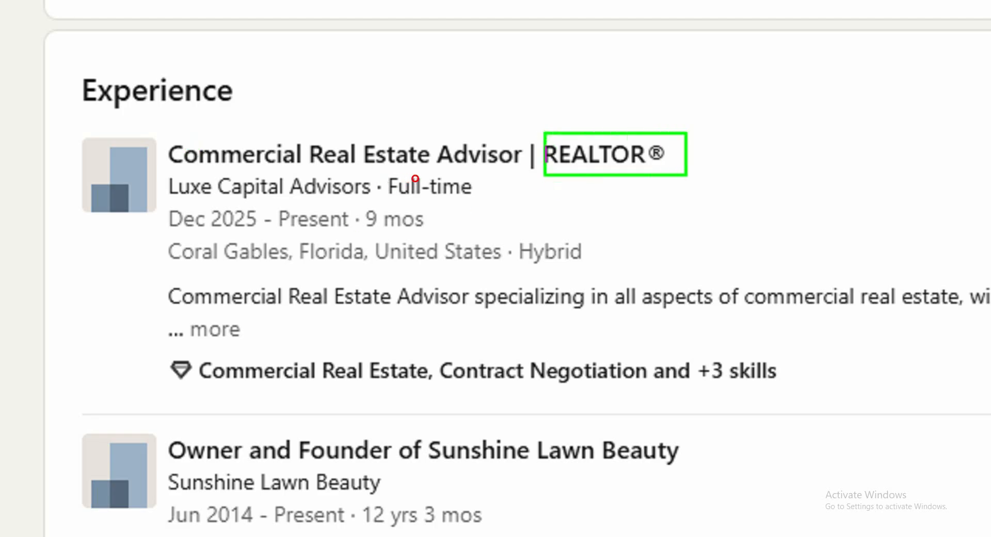
mouse_move(169, 136)
left_mouse_down()
mouse_move(480, 177)
mouse_move(530, 171)
left_mouse_up()
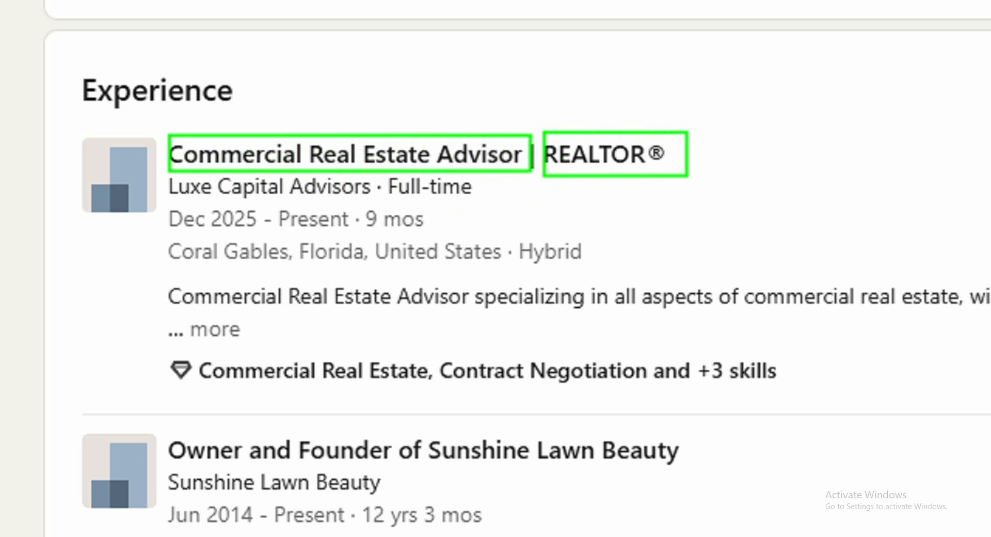
key("Escape")
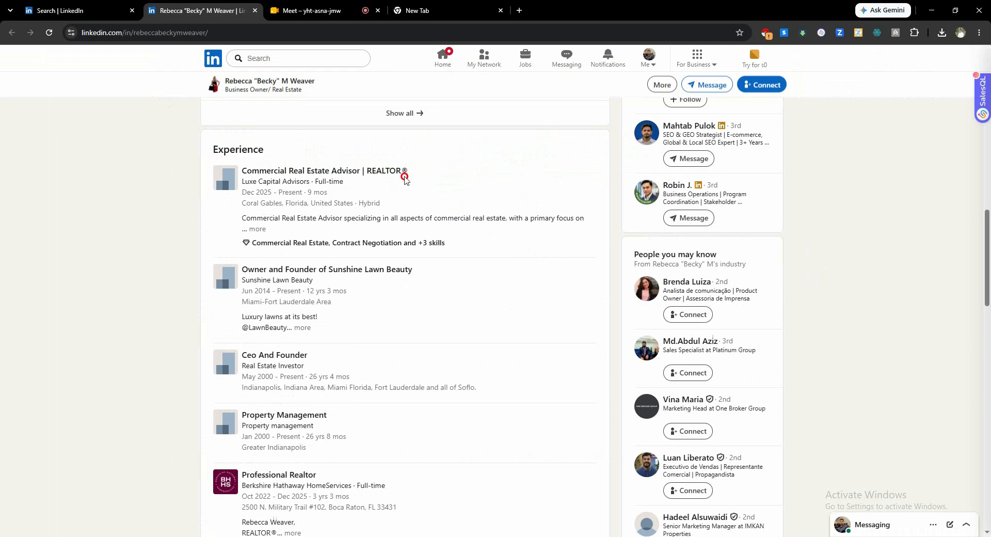
left_click_drag(407, 178, 242, 170)
left_click(355, 190)
- Zoom in on the first Experience entry and mark its start date, present status and length of employment
key("ctrl+1")
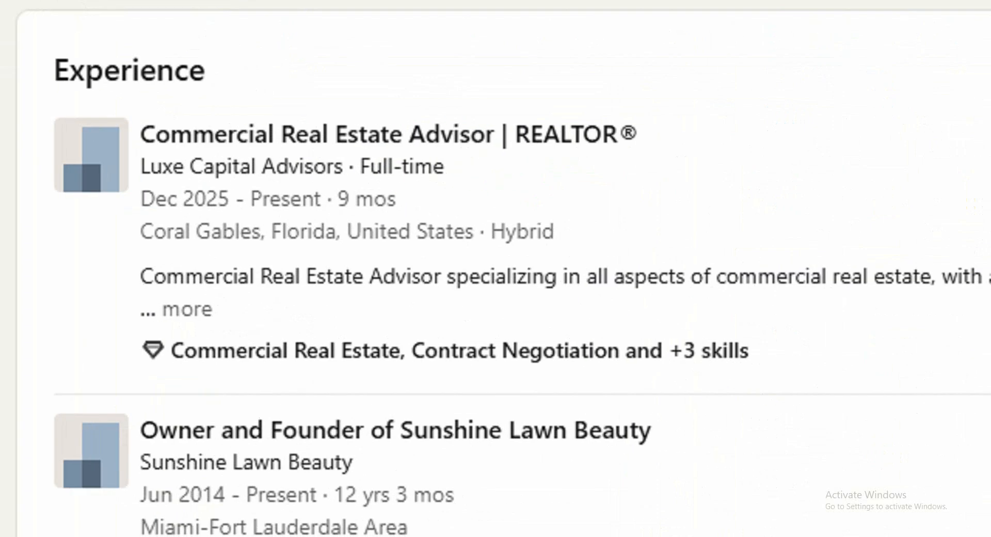
mouse_move(402, 153)
left_mouse_down()
mouse_move(527, 170)
mouse_move(545, 192)
left_mouse_up()
key("Escape")
key("ctrl+1")
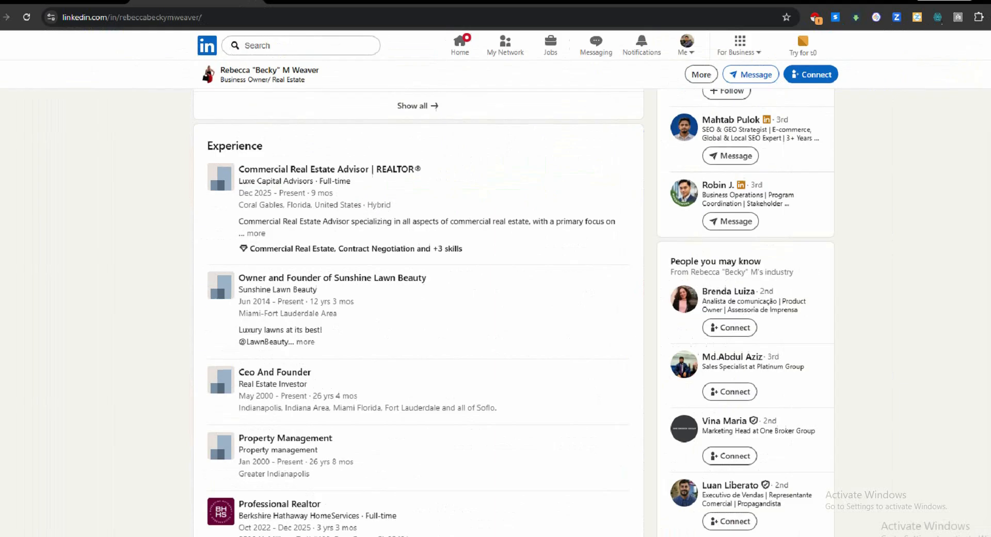
mouse_move(180, 193)
left_mouse_down()
mouse_move(312, 221)
mouse_move(283, 231)
left_mouse_up()
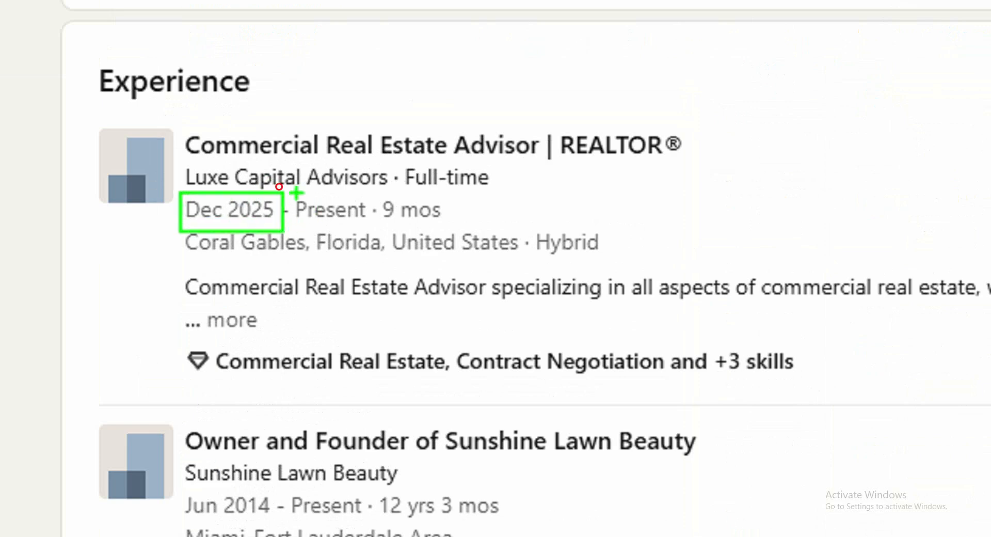
left_click_drag(294, 192, 377, 228)
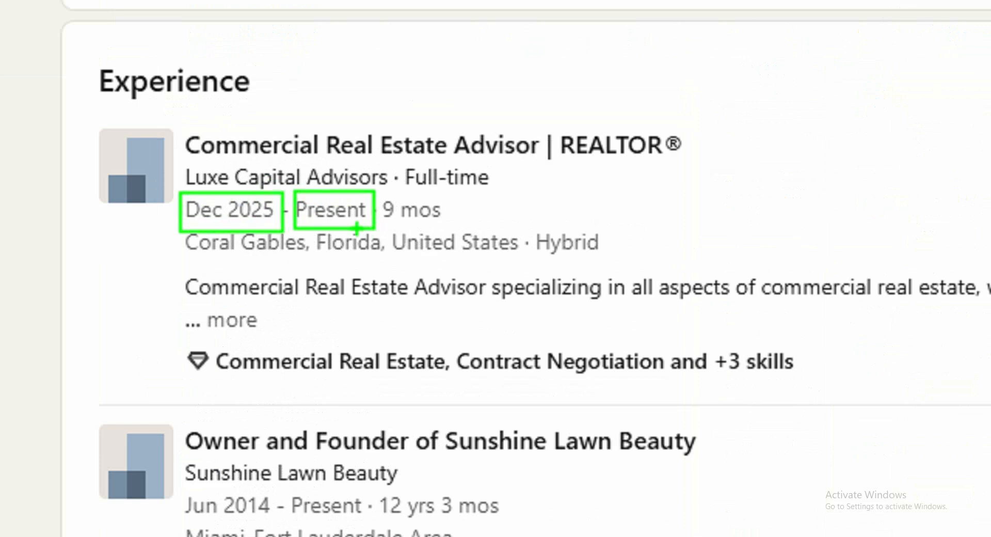
left_click_drag(376, 190, 474, 228)
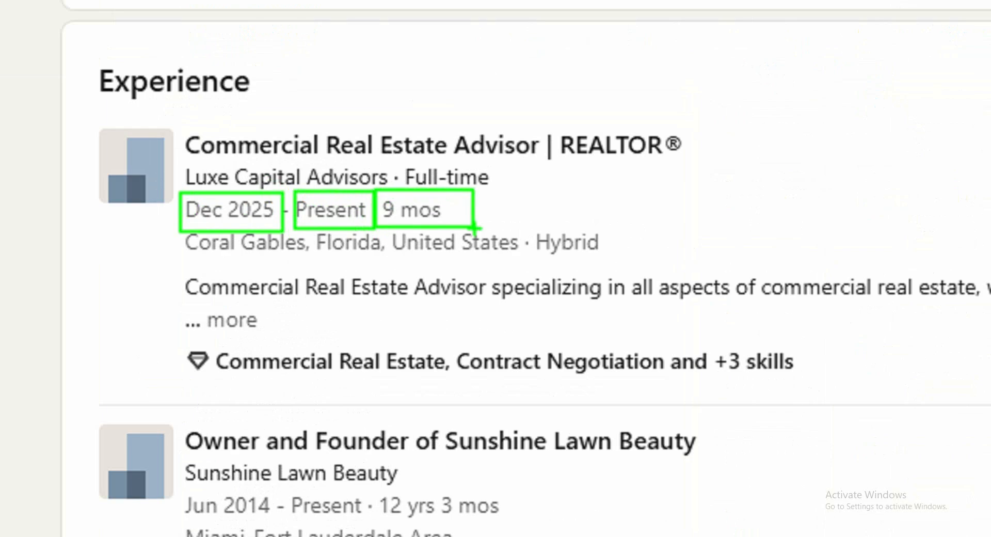
key("Escape")
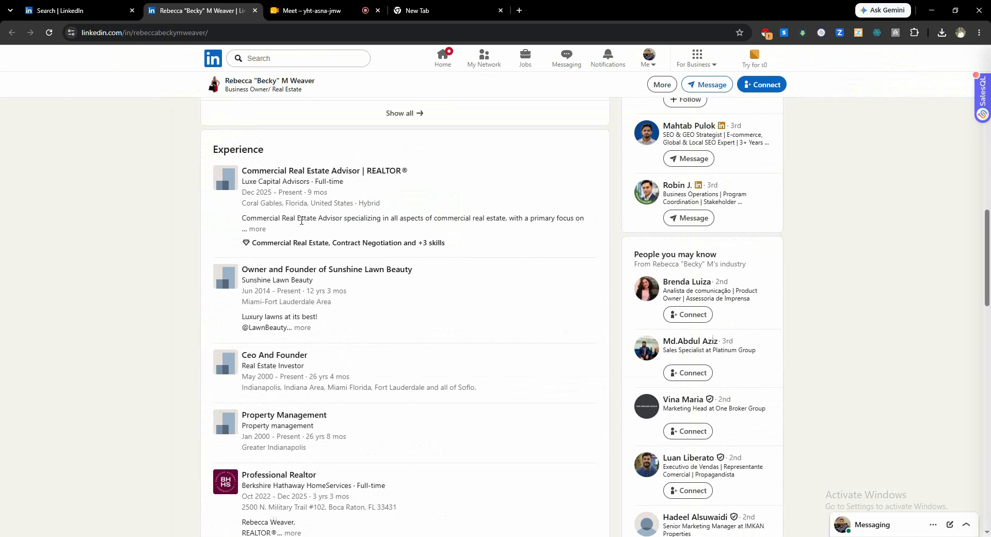
- Close the first result's profile, open the second result's profile in a new tab and go to its Experience section
scroll(301, 221, "up", 13)
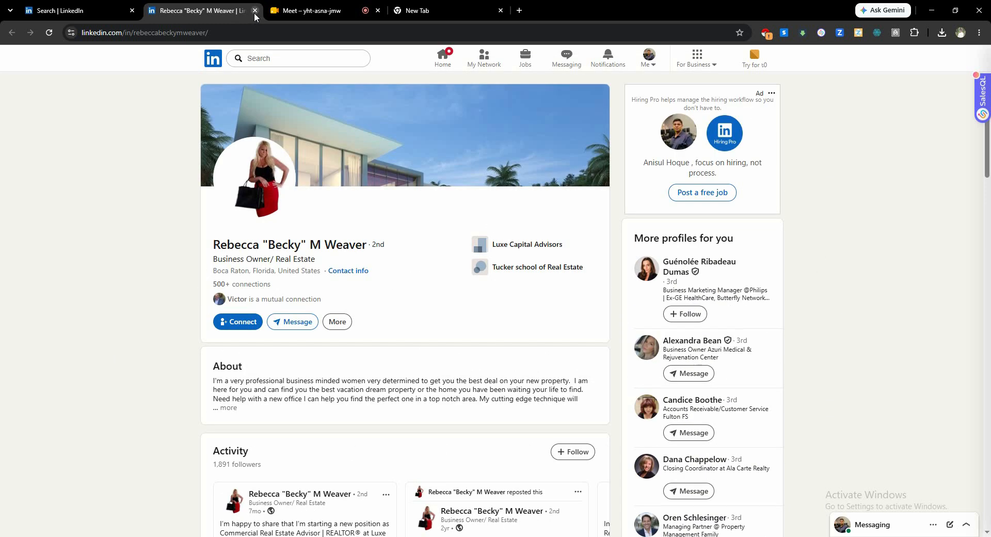
left_click(255, 11)
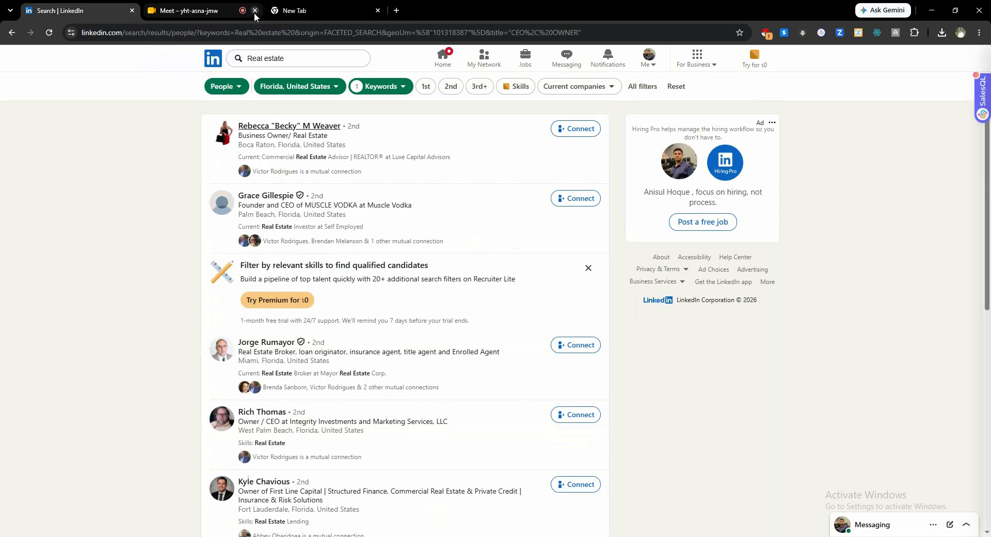
right_click(264, 201)
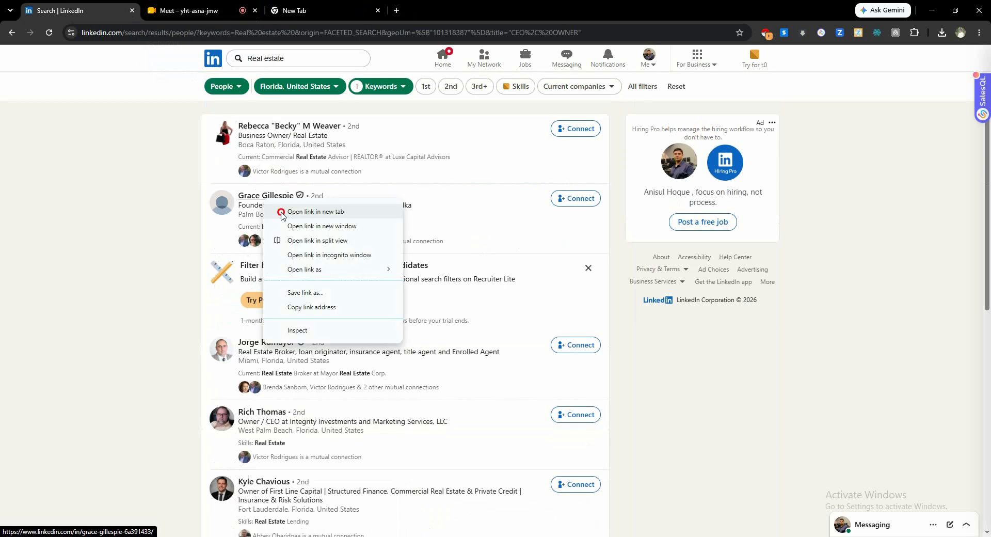
left_click(292, 212)
left_click(204, 10)
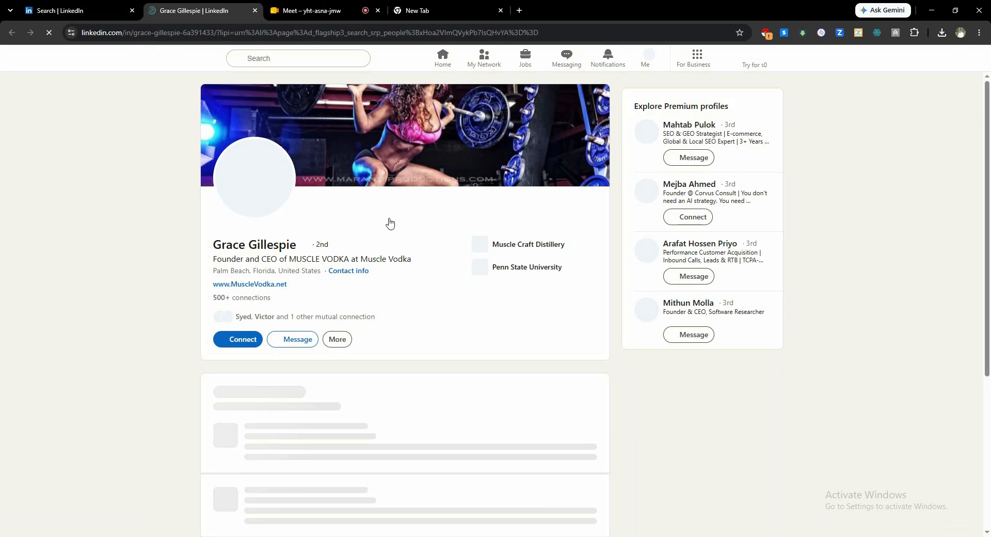
scroll(384, 216, "down", 2)
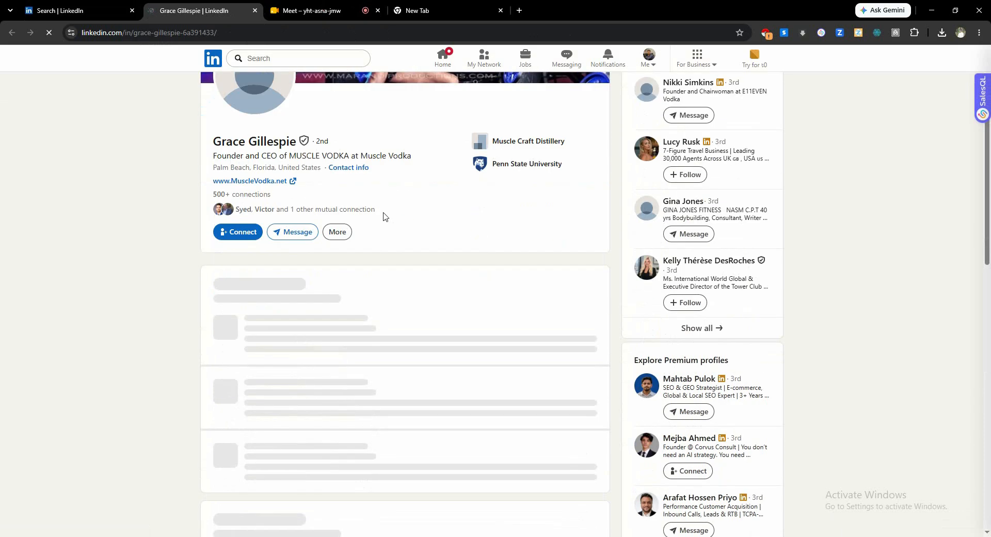
scroll(384, 215, "down", 7)
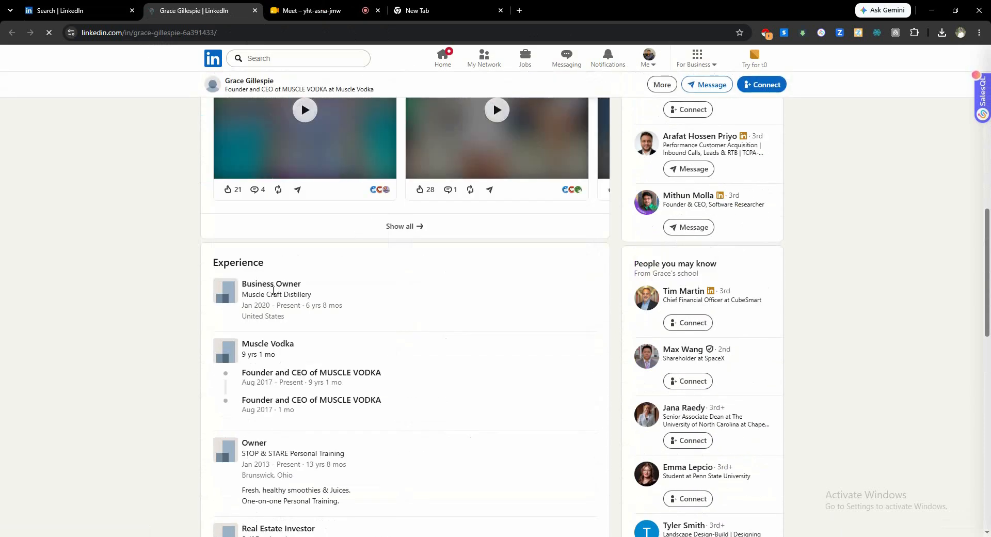
- Examine the Experience section, marking the "Muscle Craft Distillery" company name and the "Real Estate Investor" entry's title, employment type and dates
left_click(269, 293)
left_click_drag(268, 294, 316, 302)
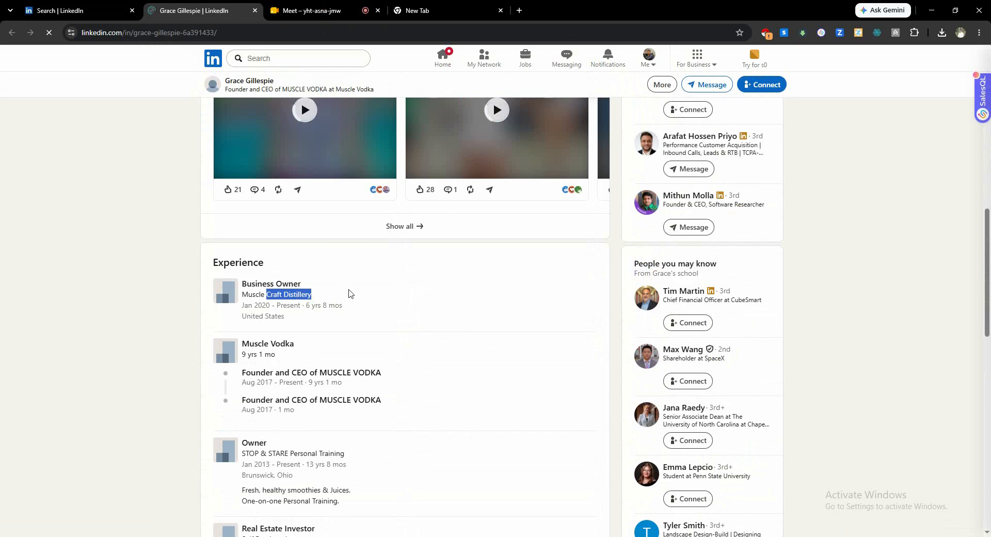
left_click(349, 291)
scroll(333, 333, "down", 2)
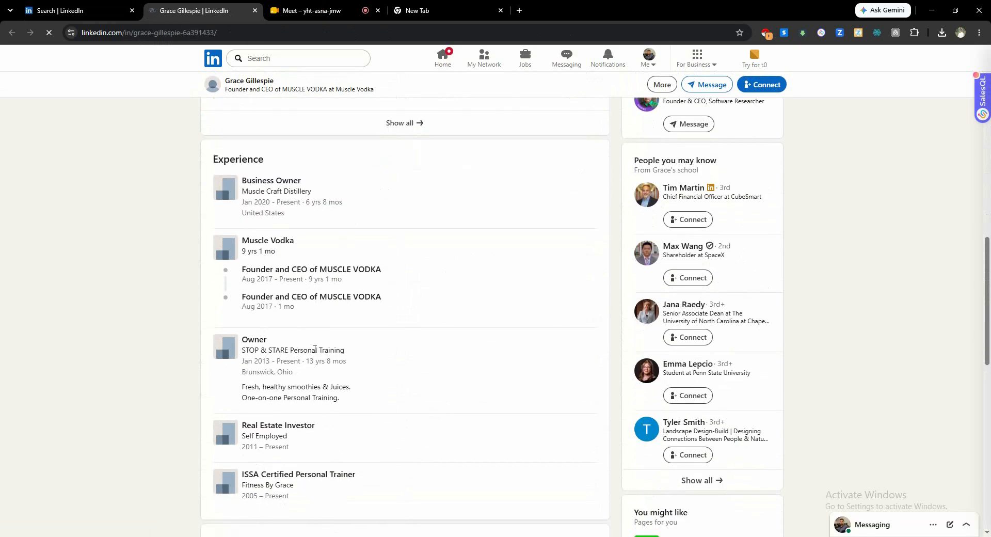
scroll(310, 365, "down", 2)
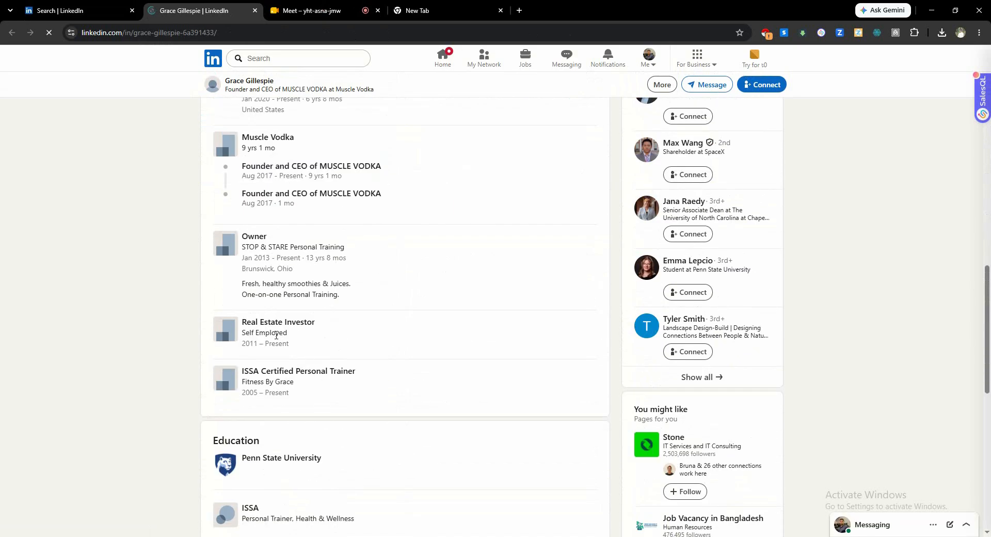
left_click_drag(263, 320, 327, 328)
left_click(331, 328)
left_click_drag(242, 331, 297, 343)
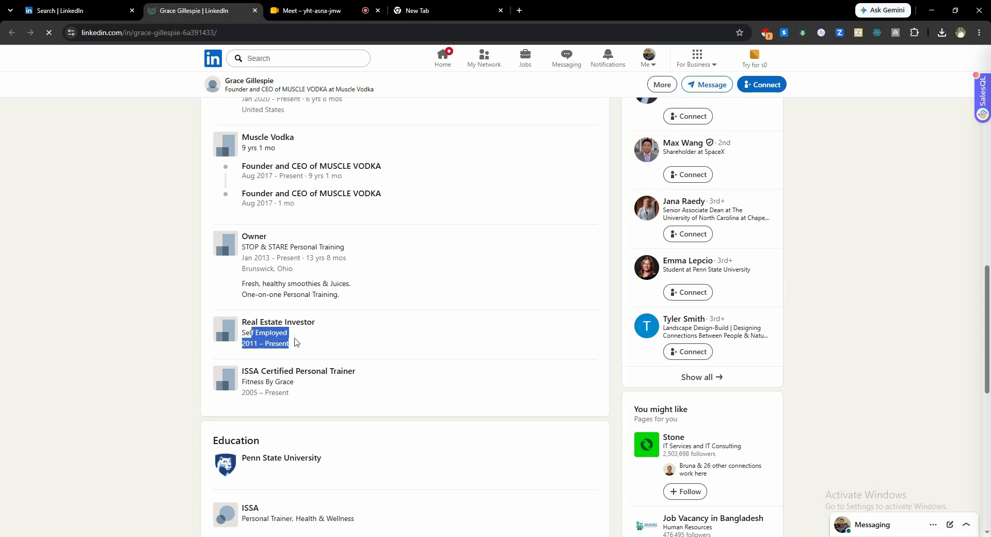
left_click(297, 353)
- Zoom in on the "Real Estate Investor" entry and mark it on the magnified view
key("ctrl+1")
left_click(272, 345)
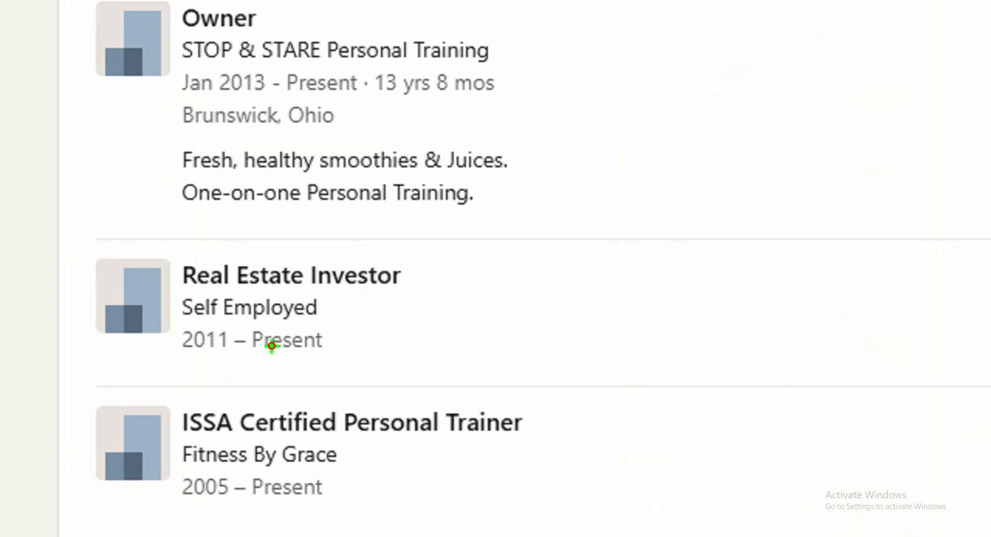
mouse_move(244, 326)
left_mouse_down()
mouse_move(351, 376)
mouse_move(364, 369)
left_mouse_up()
key("Escape")
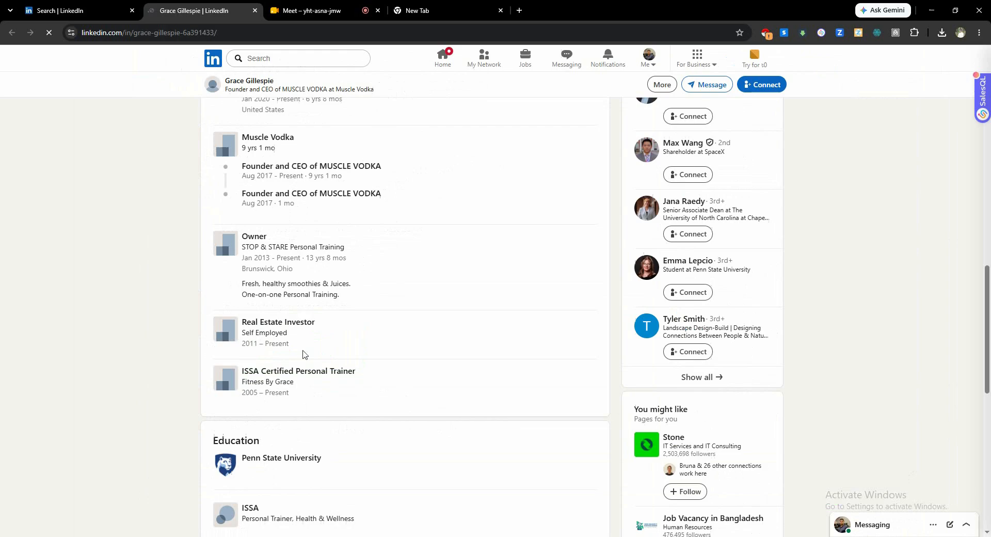
- Return to the second result's profile header and look over the Activity section
scroll(304, 355, "up", 15)
scroll(303, 355, "up", 1)
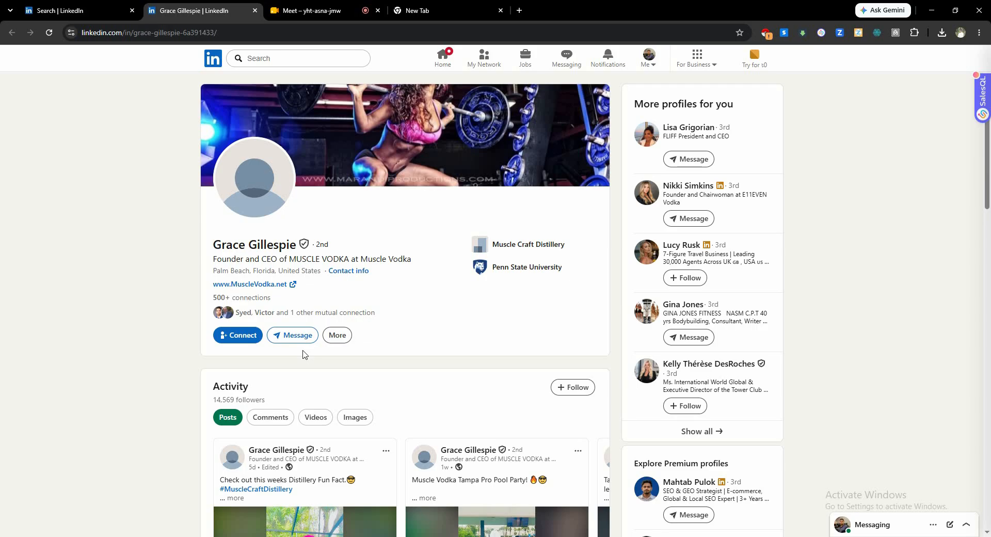
scroll(303, 354, "down", 4)
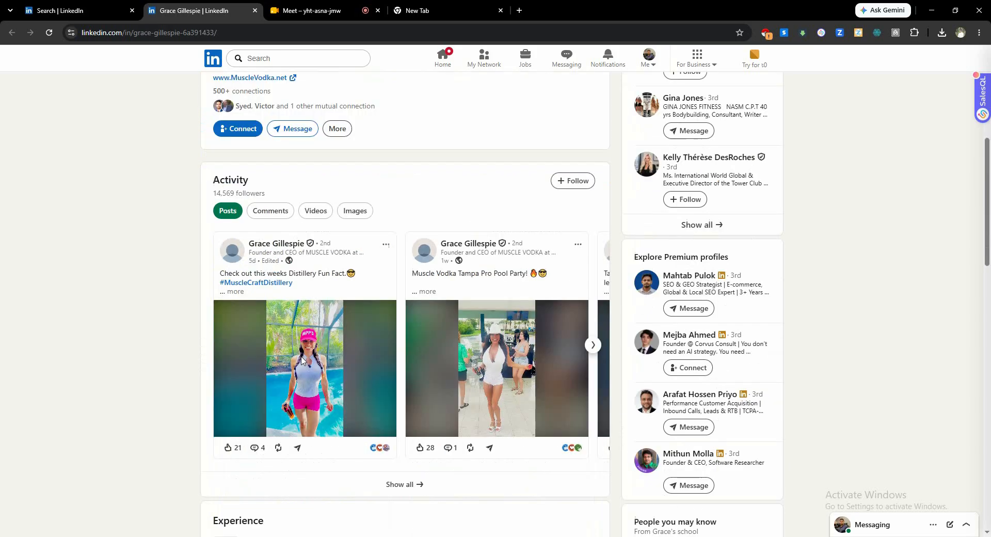
scroll(299, 353, "up", 4)
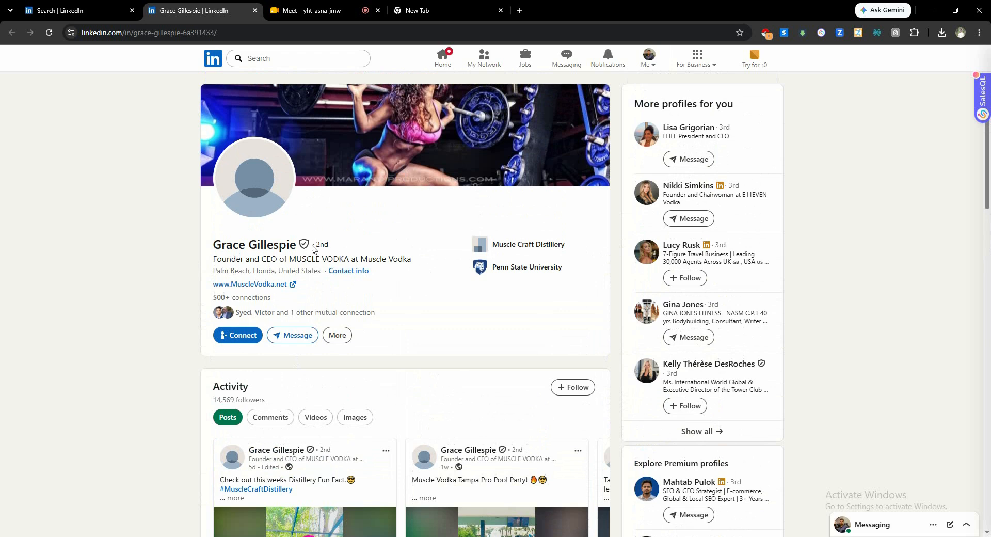
- Open the first search result's profile in another new tab from the Florida results list
left_click(44, 5)
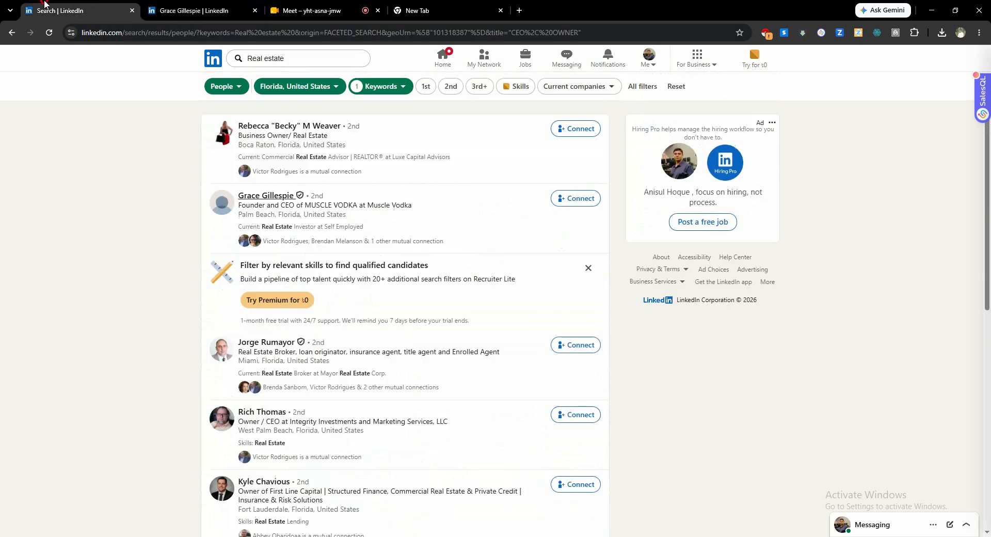
right_click(316, 126)
left_click(335, 137)
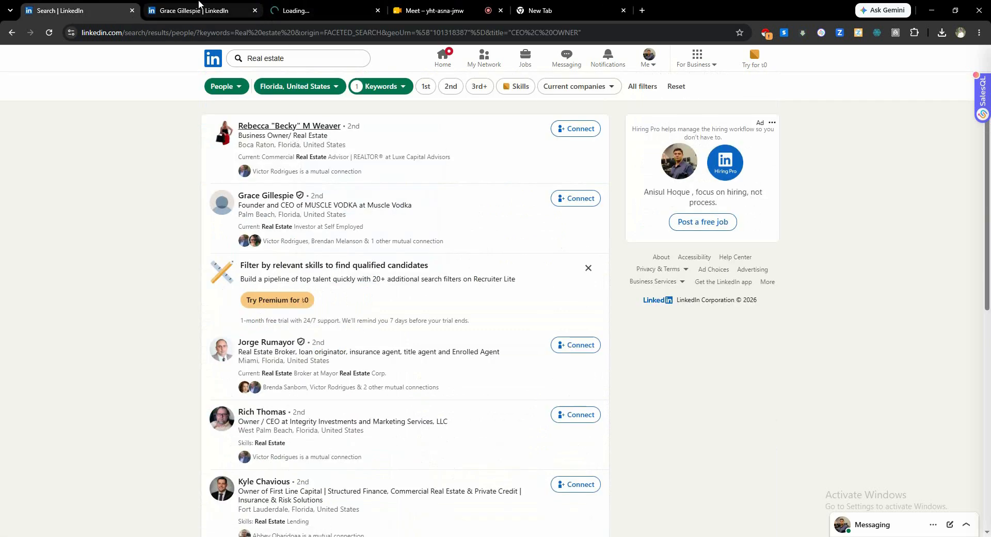
- View the enlarged cover photos of the second result's profile and the first result's profile to compare them
left_click(217, 10)
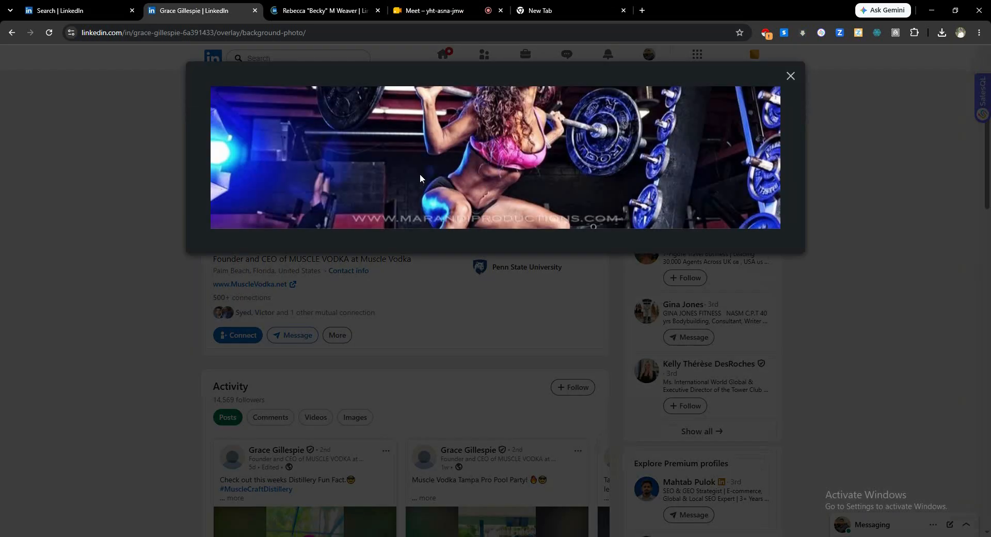
left_click(790, 76)
left_click(341, 7)
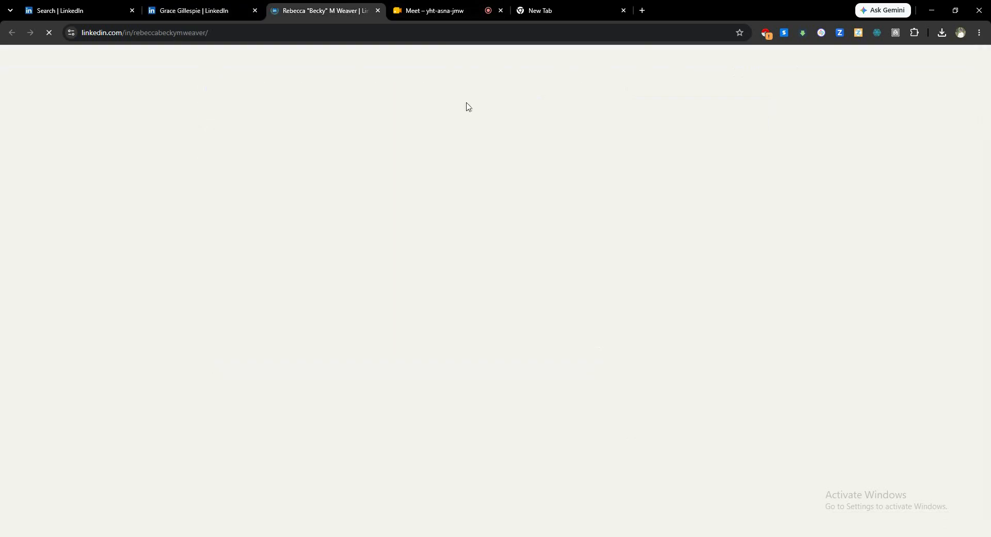
left_click(398, 151)
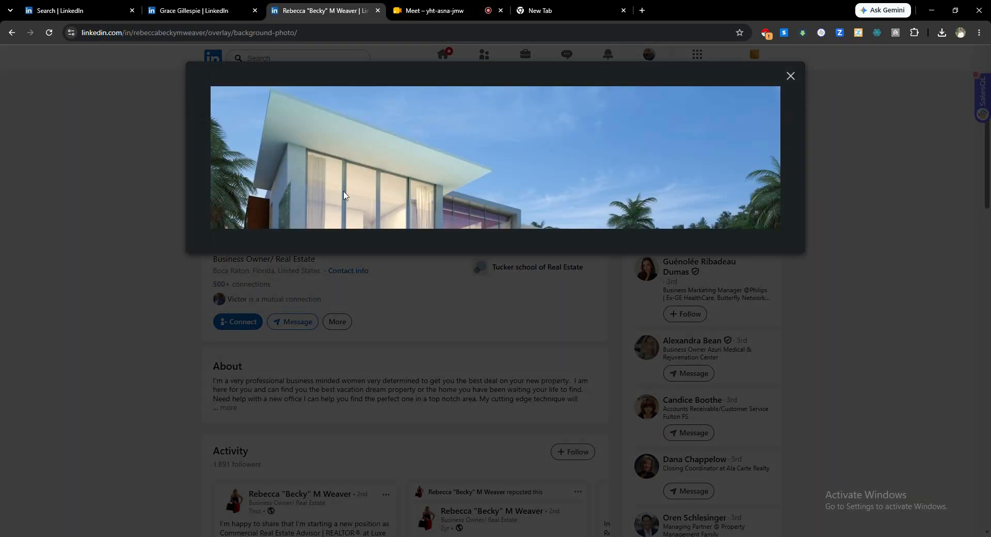
left_click(790, 76)
left_click(387, 161)
left_click(796, 76)
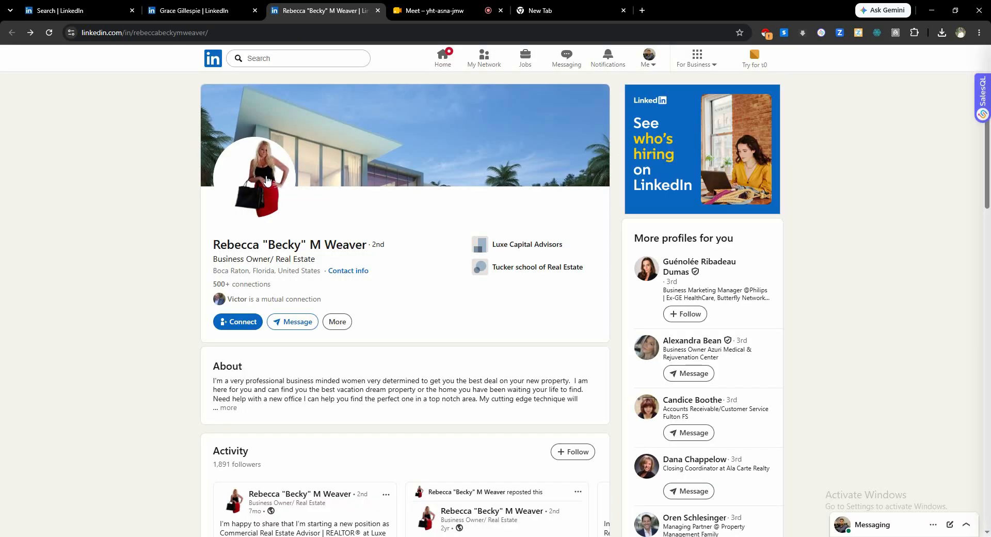
- Look over the first result's profile header, About section and Activity section
scroll(266, 192, "down", 2)
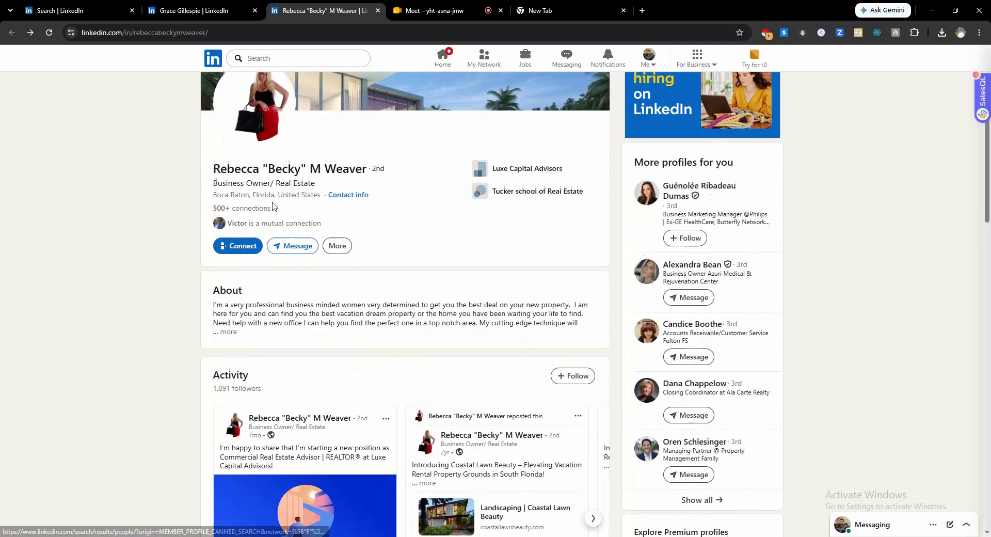
scroll(311, 199, "up", 2)
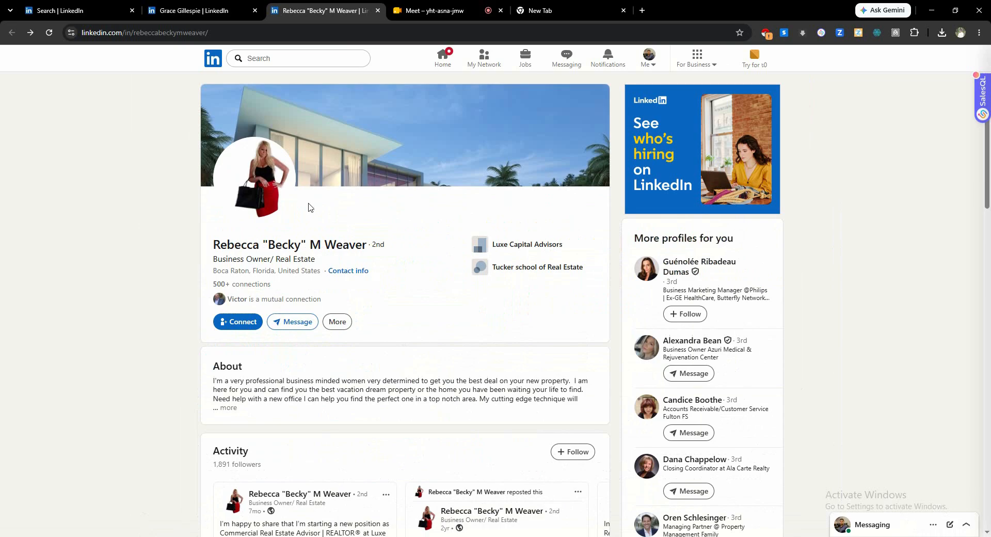
scroll(340, 294, "down", 3)
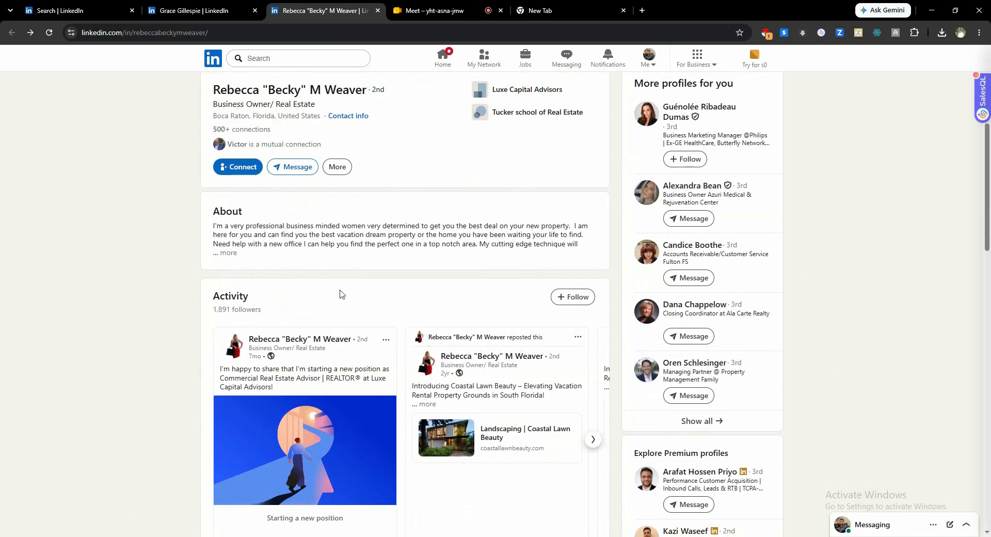
scroll(340, 294, "up", 3)
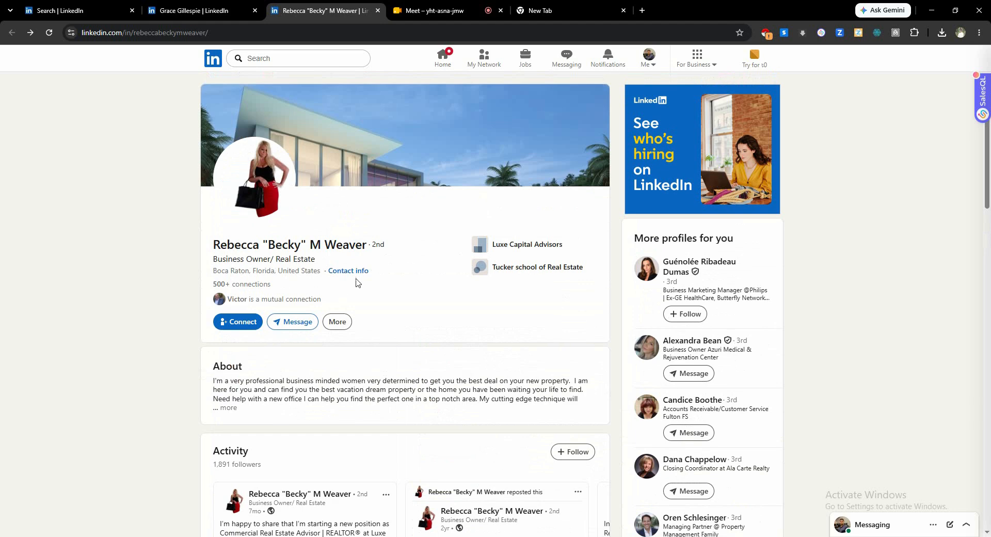
- Close the blank new tab and return to the first result's profile
left_click(603, 11)
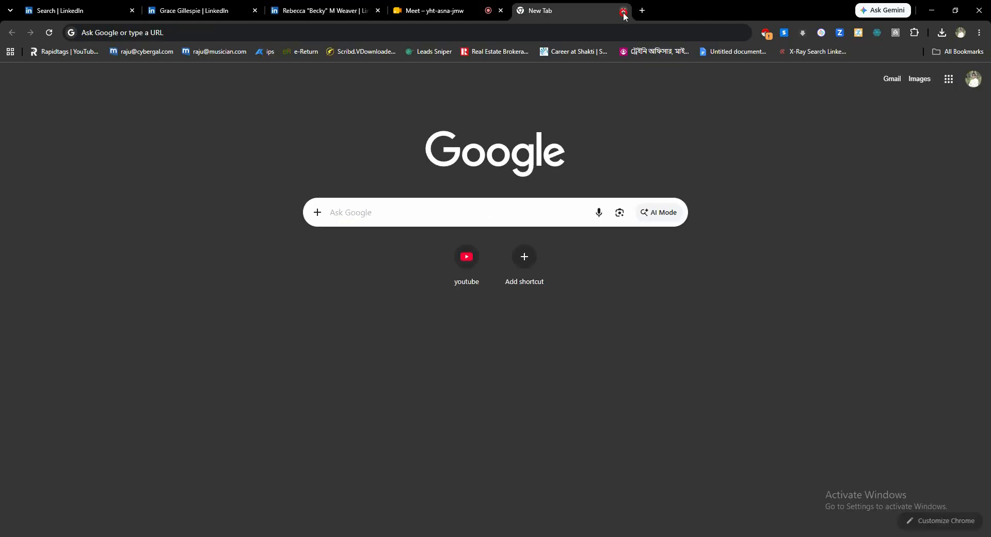
left_click(624, 11)
left_click(325, 11)
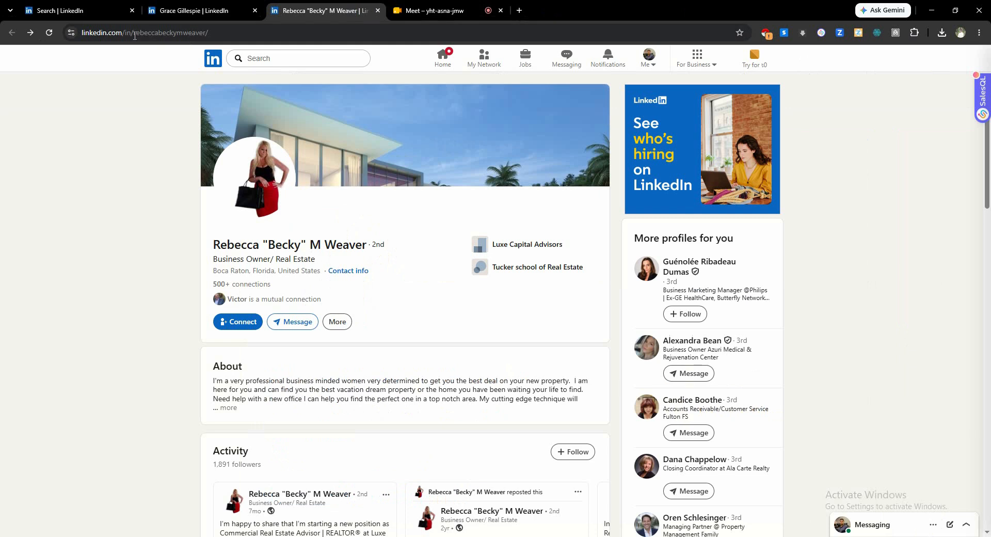
- Highlight the profile's web address and look through the page from its header past the Activity section
left_click(134, 35)
left_click(129, 169)
left_click(204, 35)
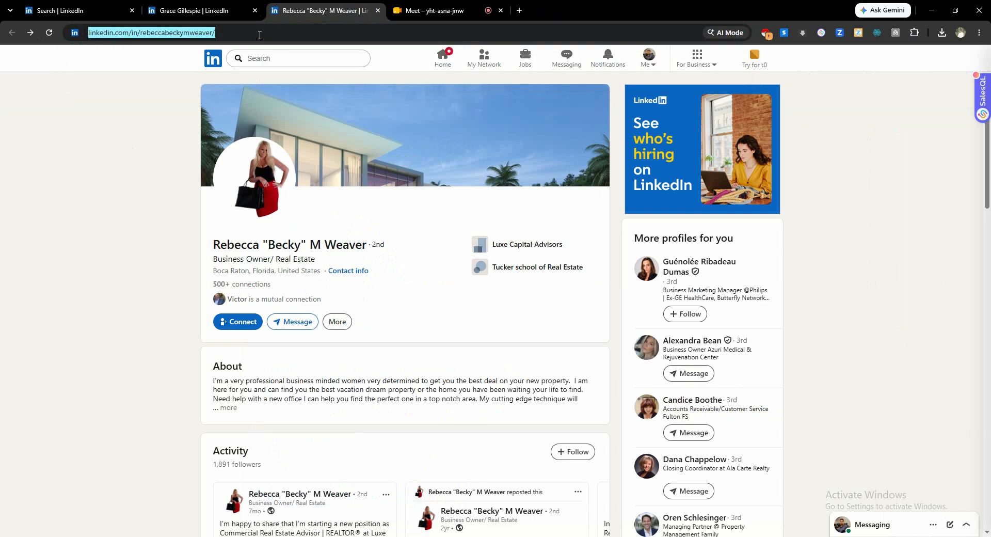
left_click(136, 180)
scroll(182, 277, "down", 4)
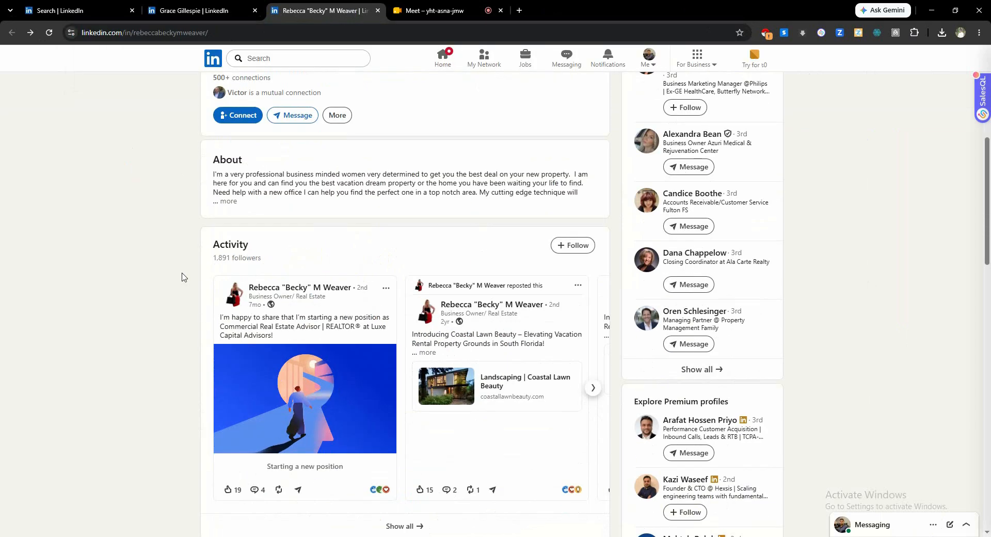
scroll(182, 277, "down", 3)
scroll(182, 277, "up", 7)
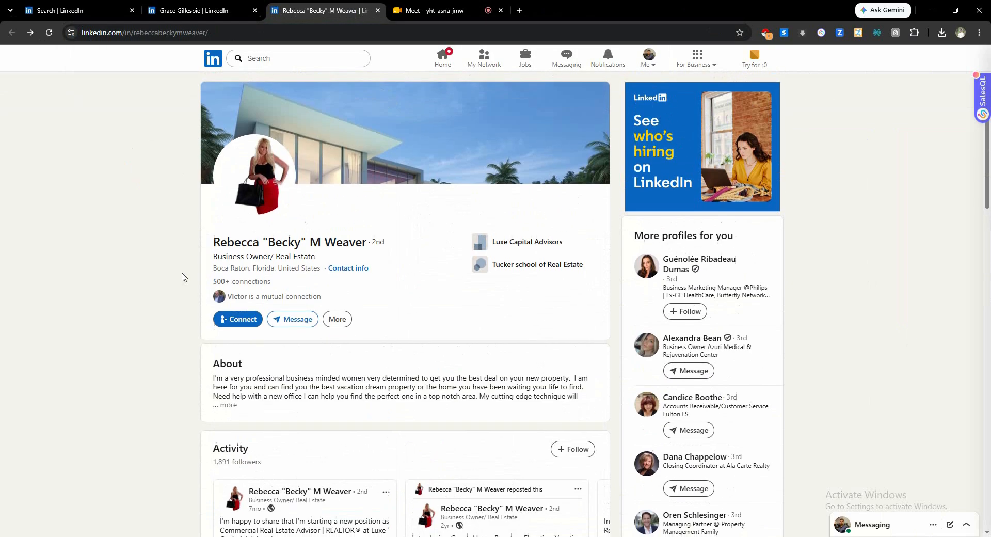
- Mark Sheets among the Google apps in a new browser tab and open Google Sheets
left_click(521, 12)
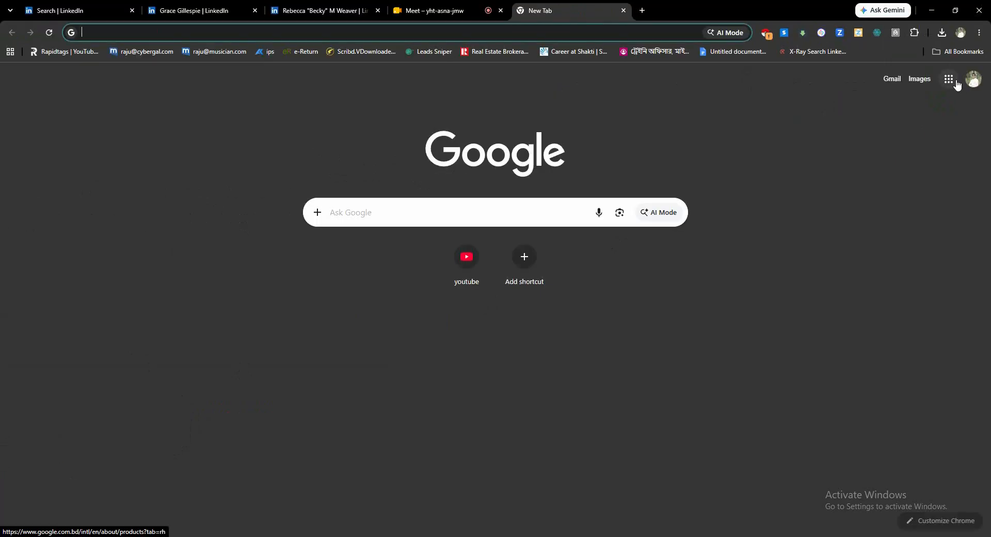
left_click(956, 82)
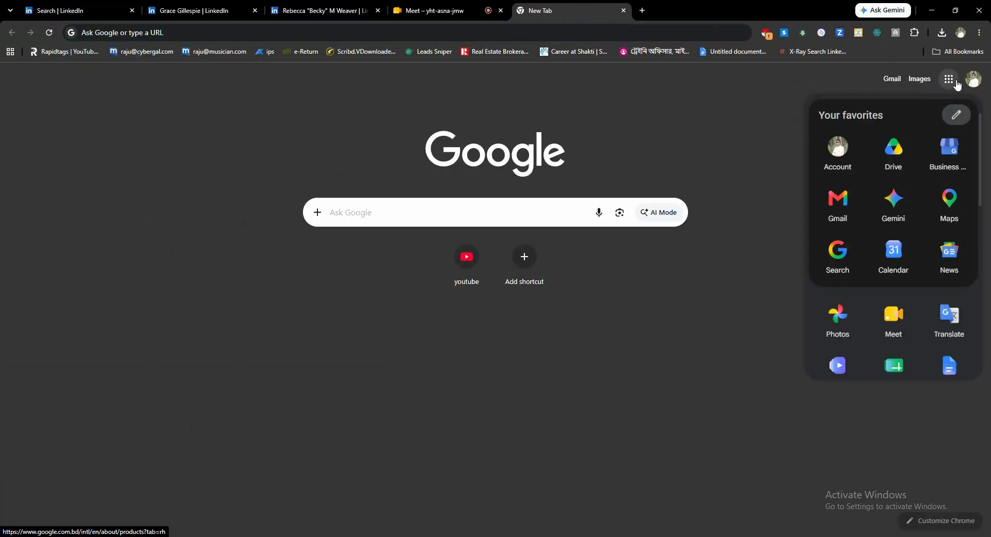
scroll(930, 242, "down", 1)
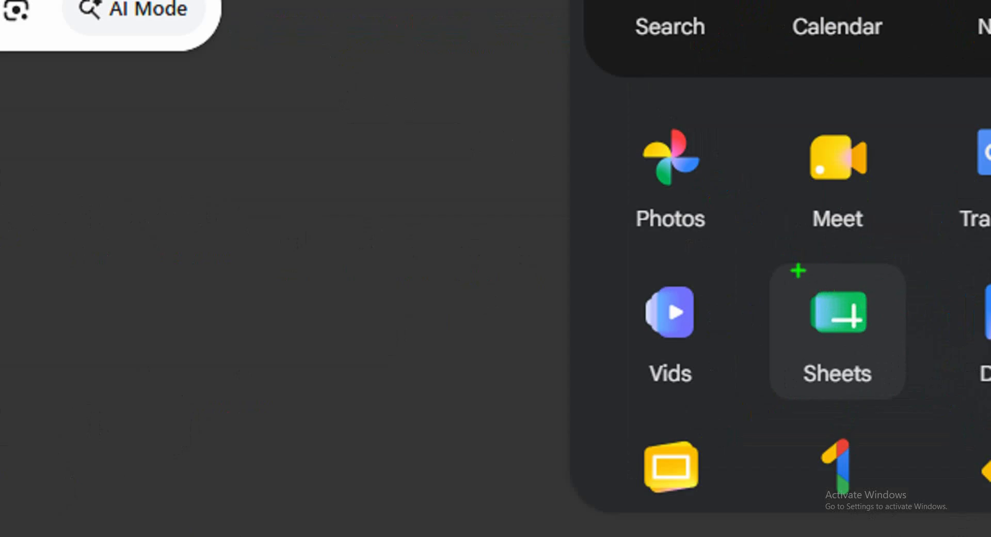
mouse_move(769, 257)
left_mouse_down()
mouse_move(770, 279)
mouse_move(930, 420)
left_mouse_up()
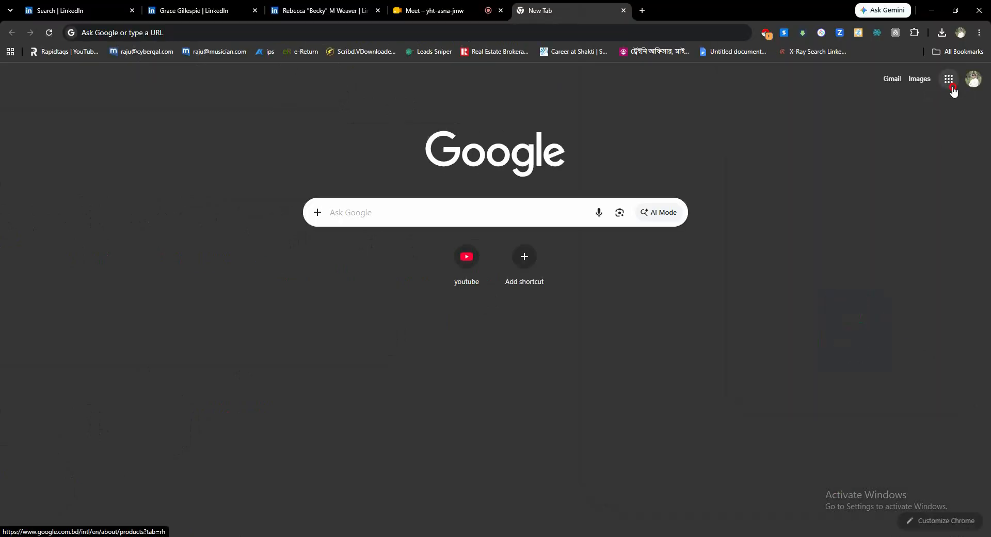
left_click(952, 85)
scroll(928, 185, "down", 2)
left_click(910, 280)
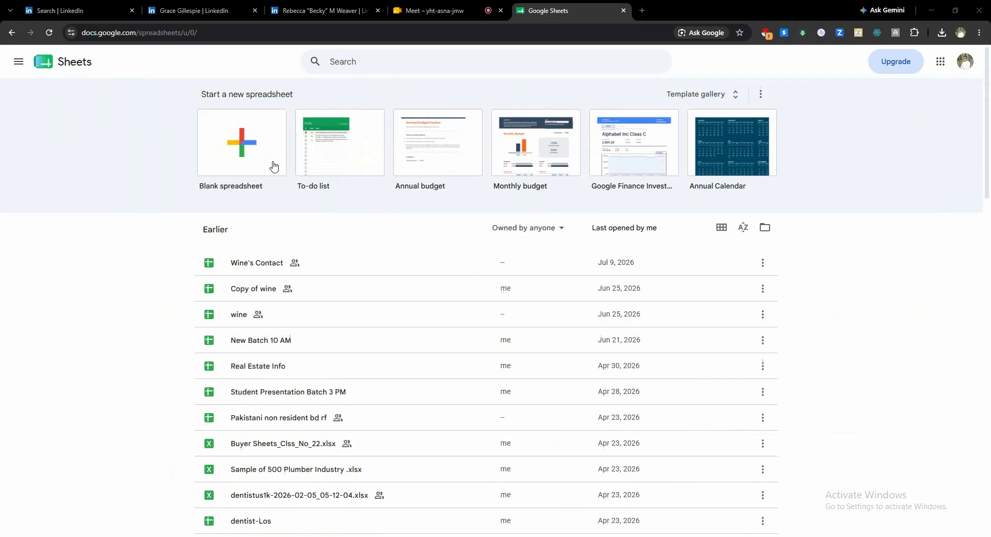
- Create a blank spreadsheet and title it "Real estate - FL - CEO-Owner"
left_click(309, 200)
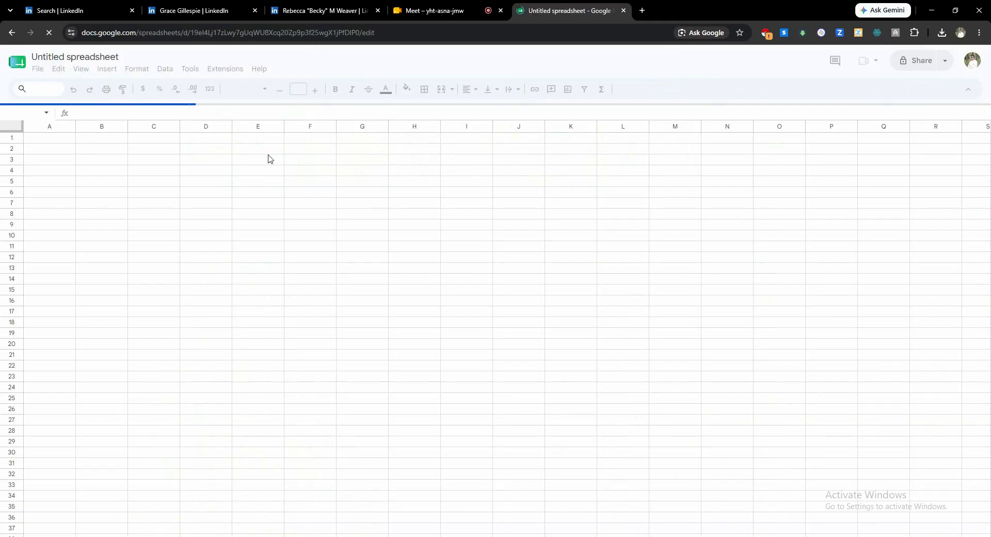
left_click(255, 182)
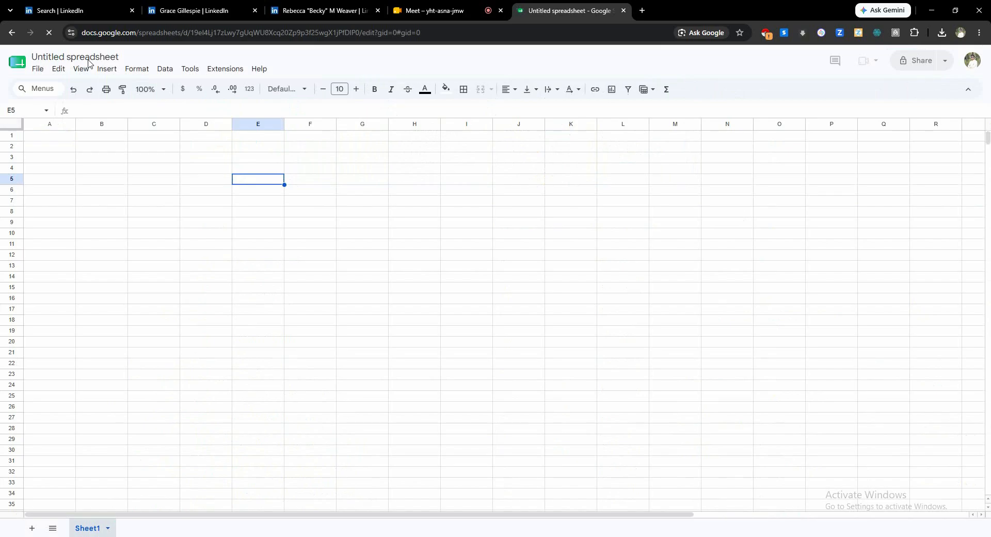
left_click(69, 52)
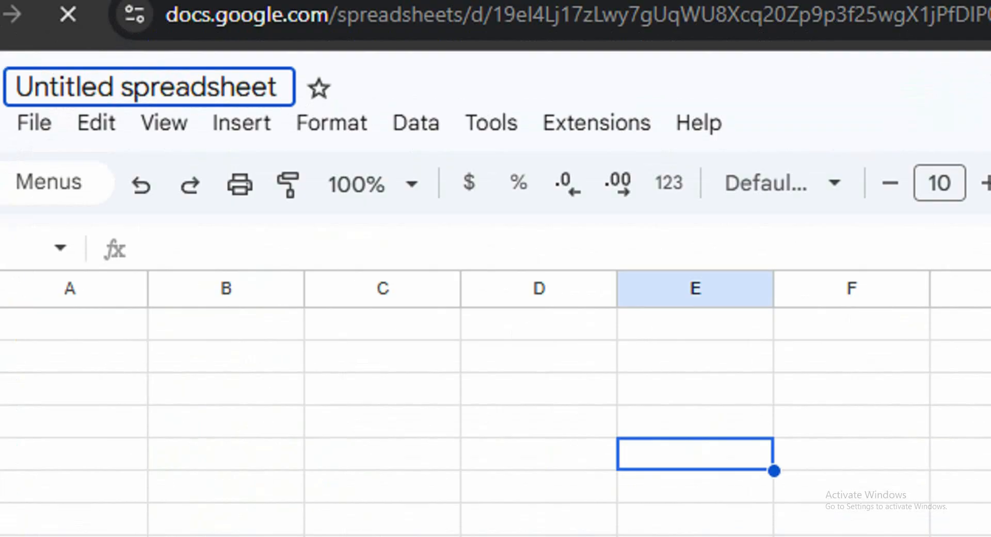
left_click(69, 50)
left_click_drag(10, 61, 285, 103)
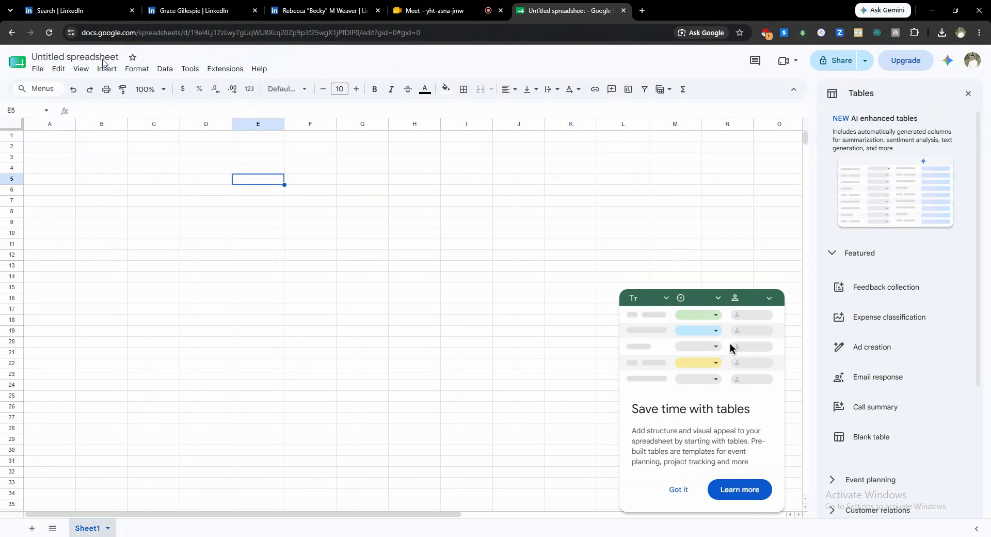
left_click(101, 57)
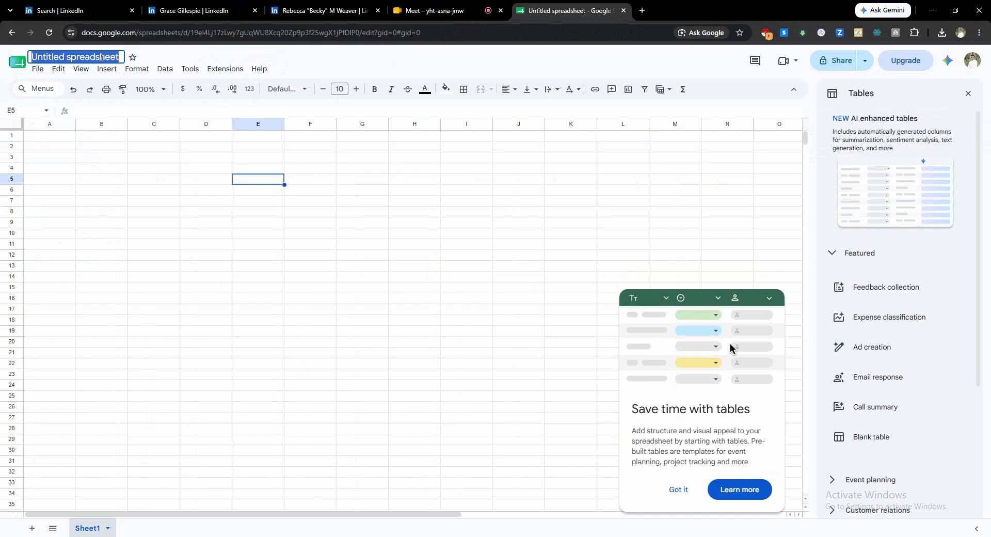
key("BackSpace")
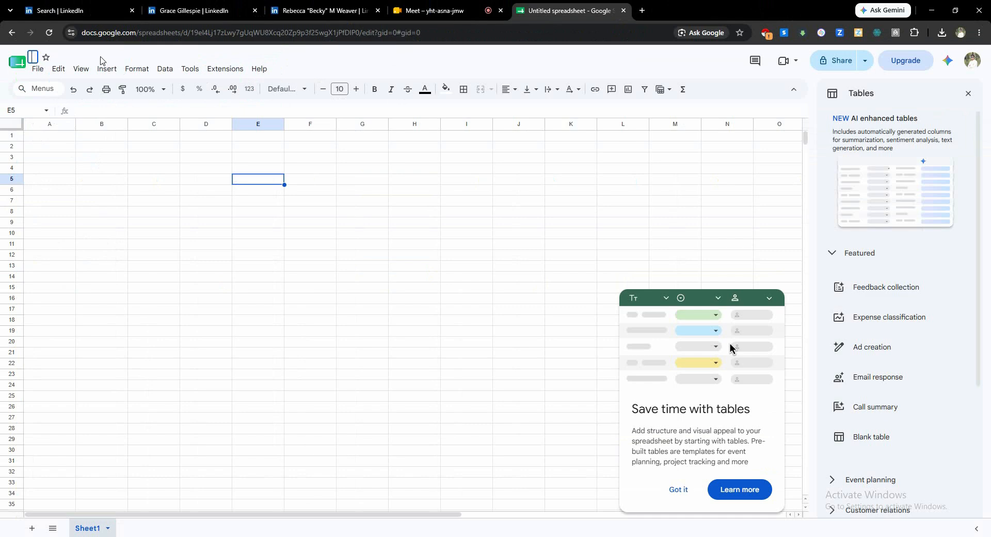
type("Real estate")
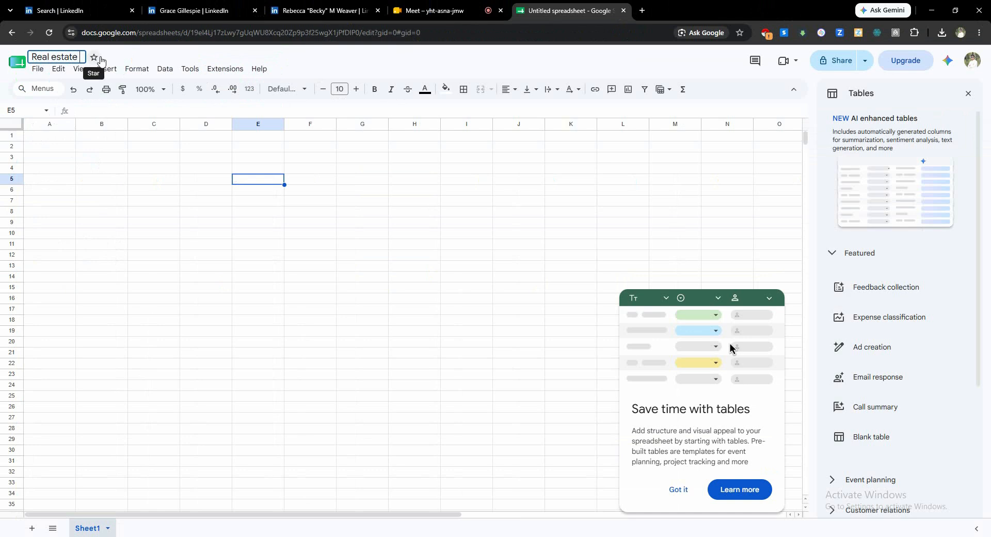
type(" - FL -")
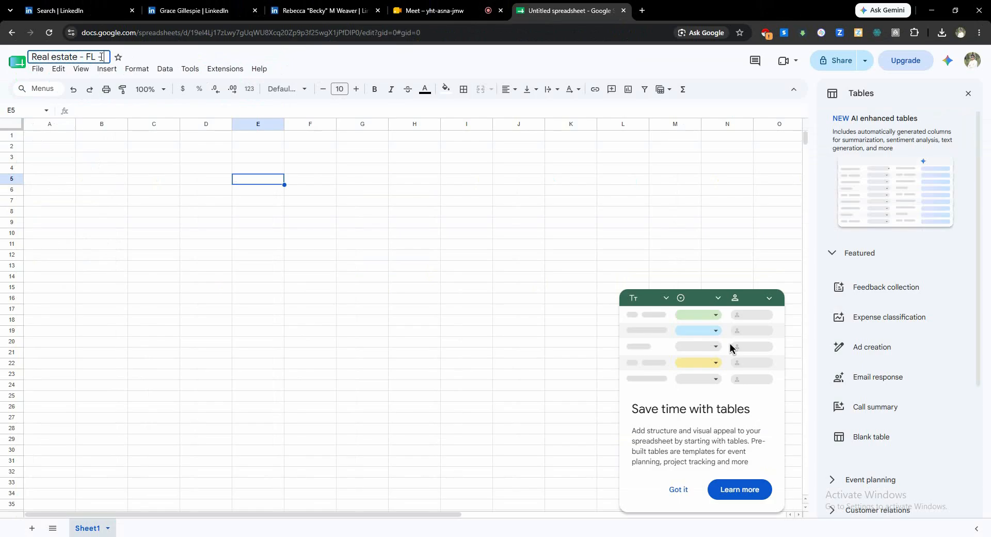
type("CEo-Owner")
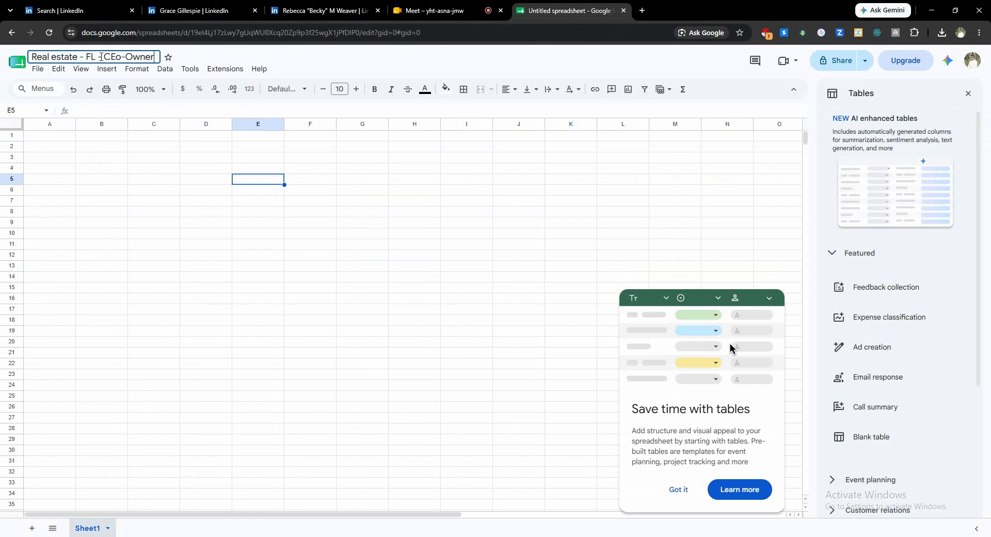
left_click(101, 57)
key("BackSpace")
type("O")
left_click(108, 150)
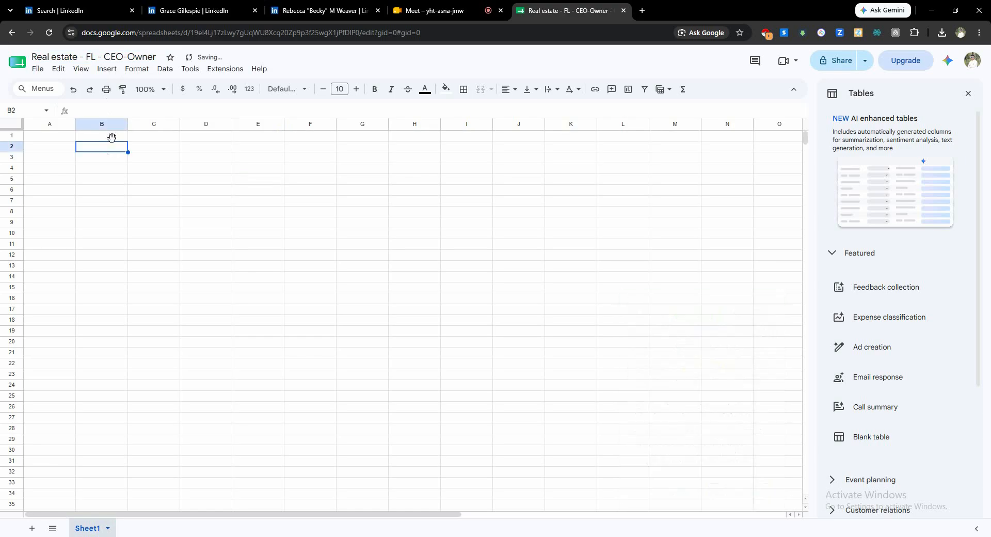
- Enter the column headers Name in A1 and Email in B1
double_click(69, 138)
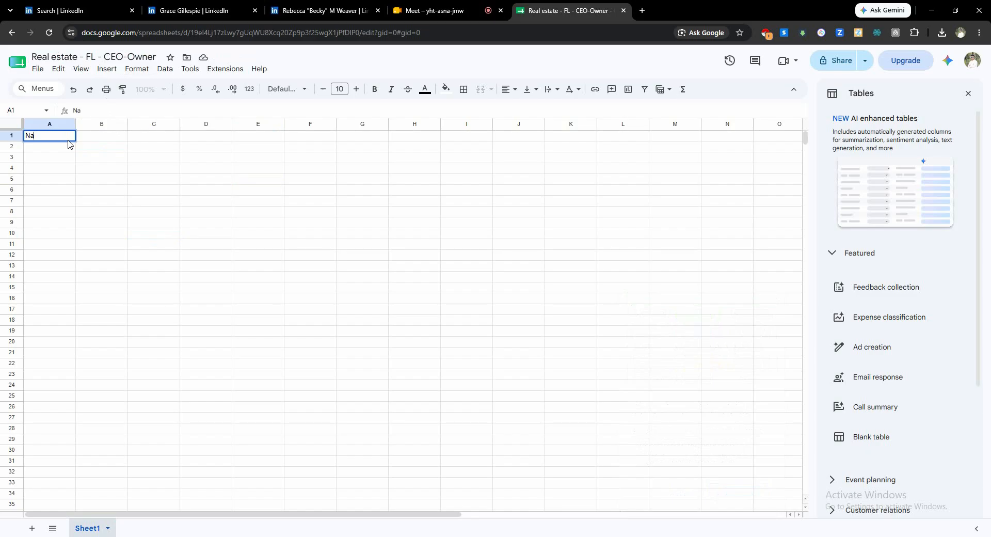
key("Tab")
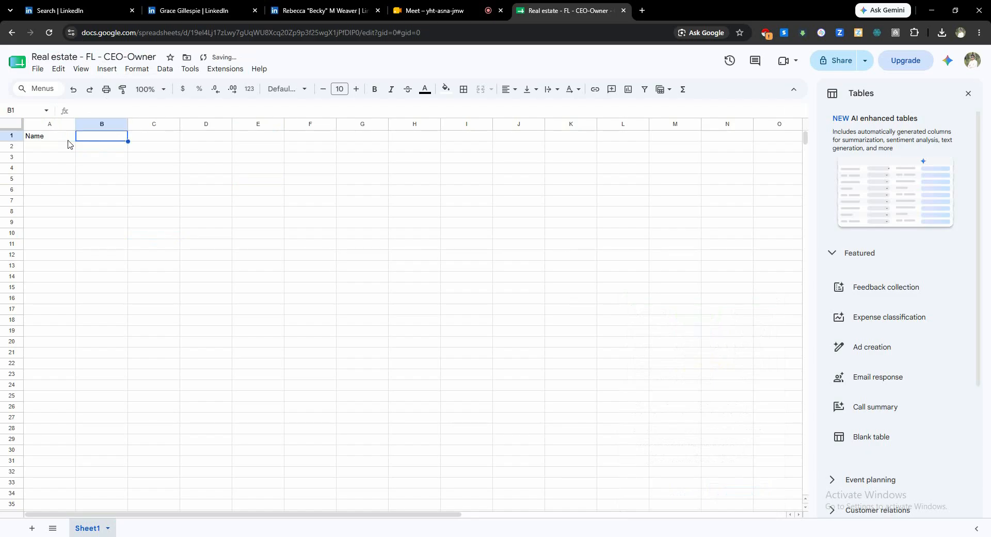
type("Email")
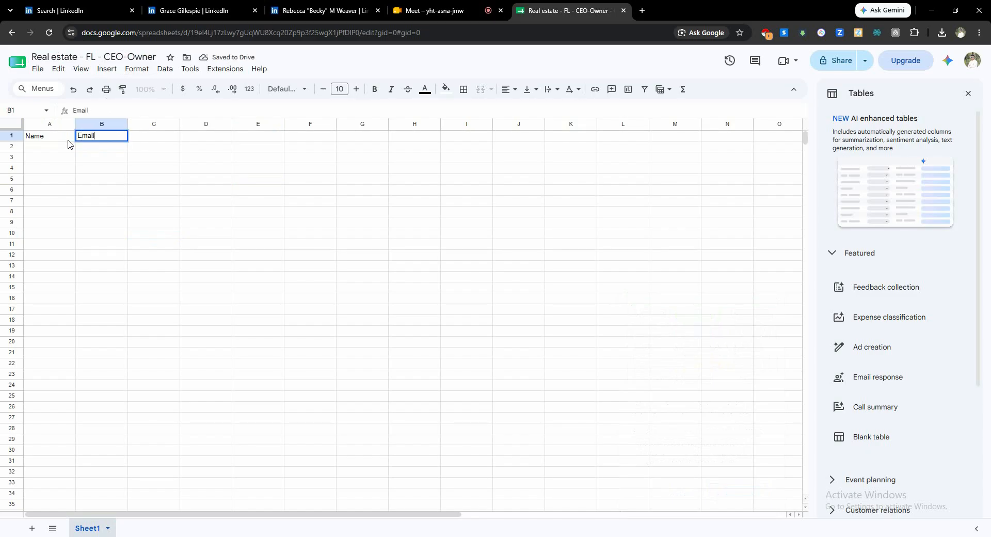
key("Tab")
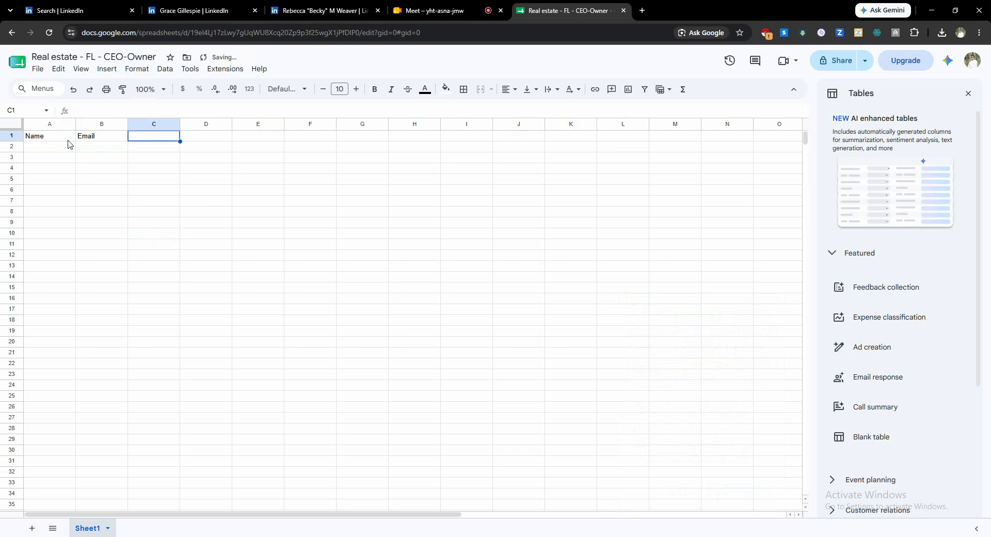
- Enter the column headers Profile URL in C1 and Location in D1
type("Lin")
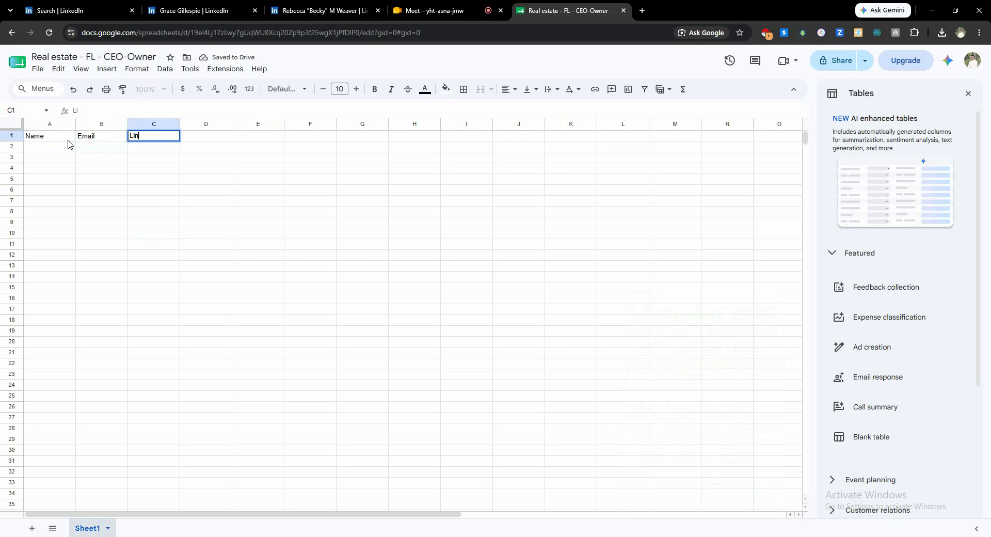
type("ke")
key("BackSpace")
key("BackSpace")
key("BackSpace")
key("BackSpace")
key("BackSpace")
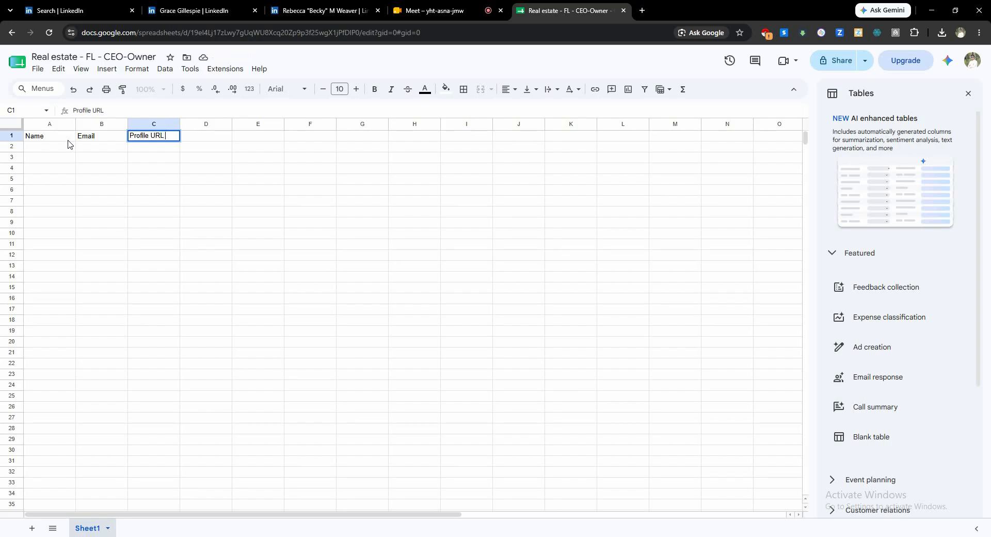
key("Tab")
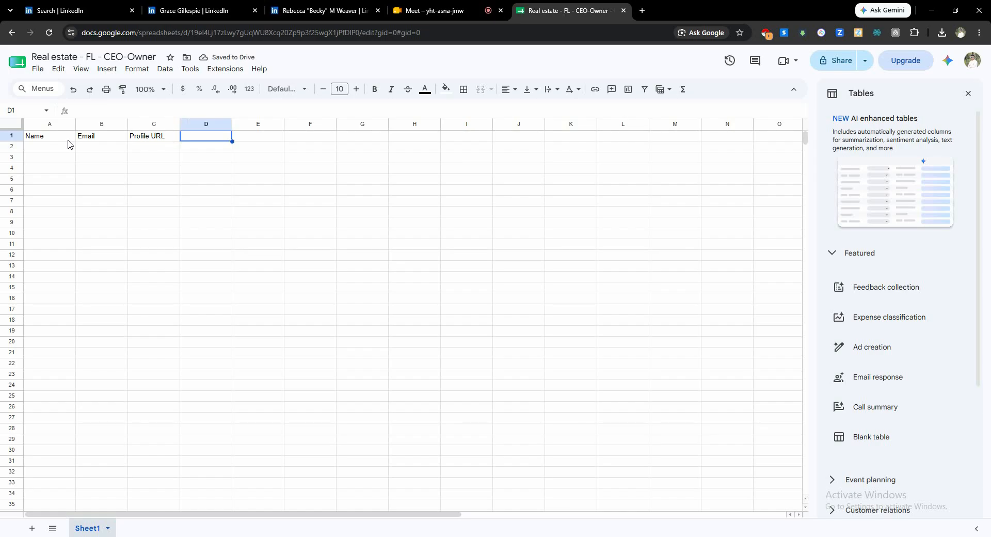
type("Lo")
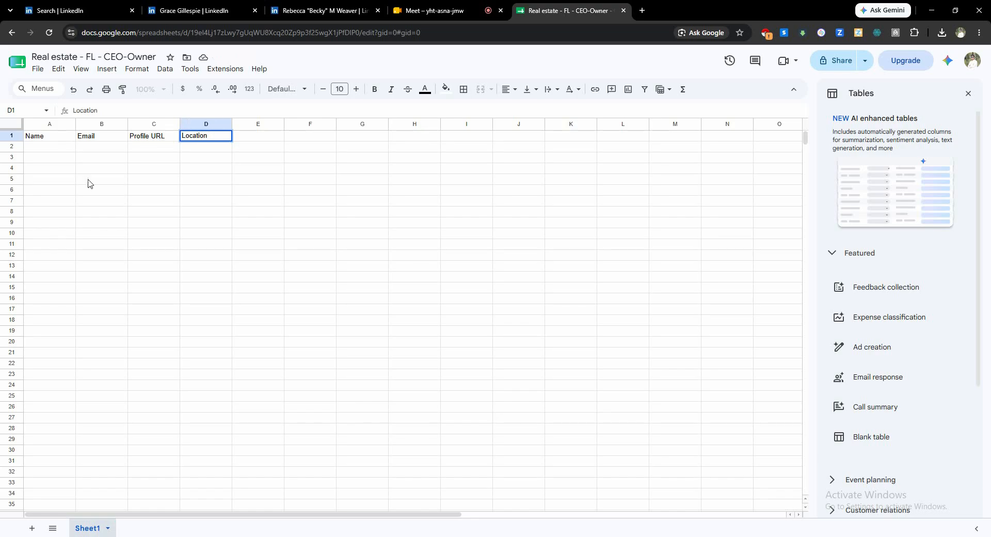
type("cation")
left_click(99, 211)
- Make the whole header row bold
left_click(14, 136)
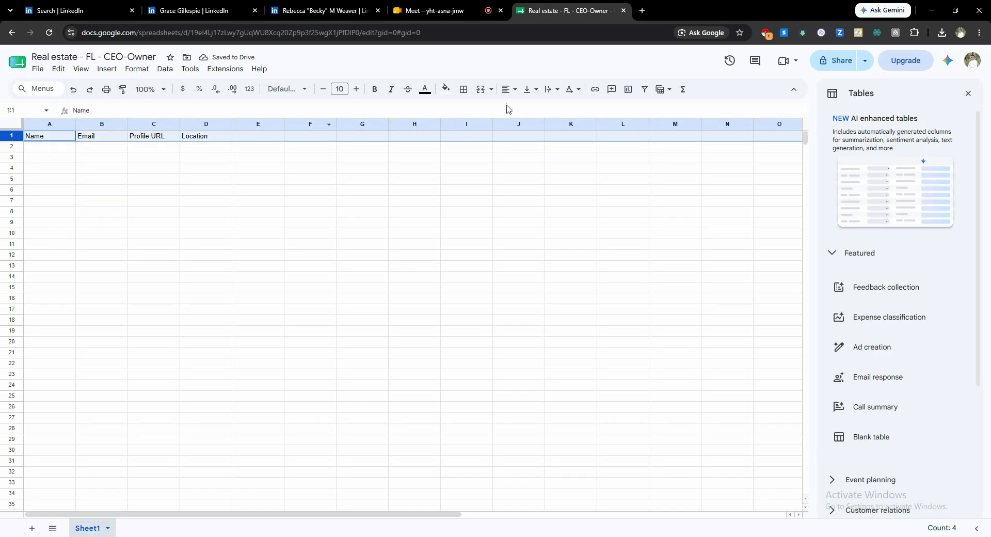
left_click(375, 89)
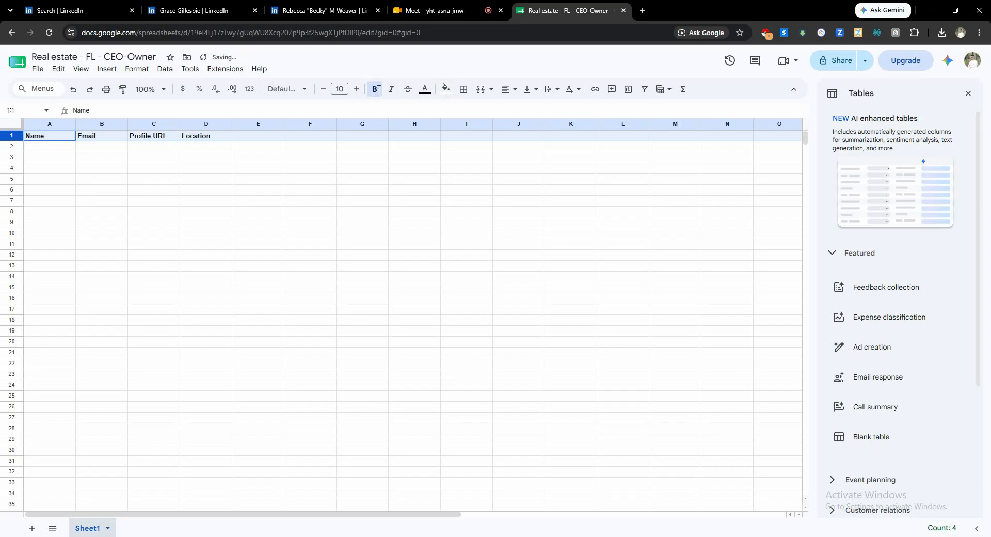
left_click(186, 192)
- Fill the whole header row with yellow
left_click(15, 136)
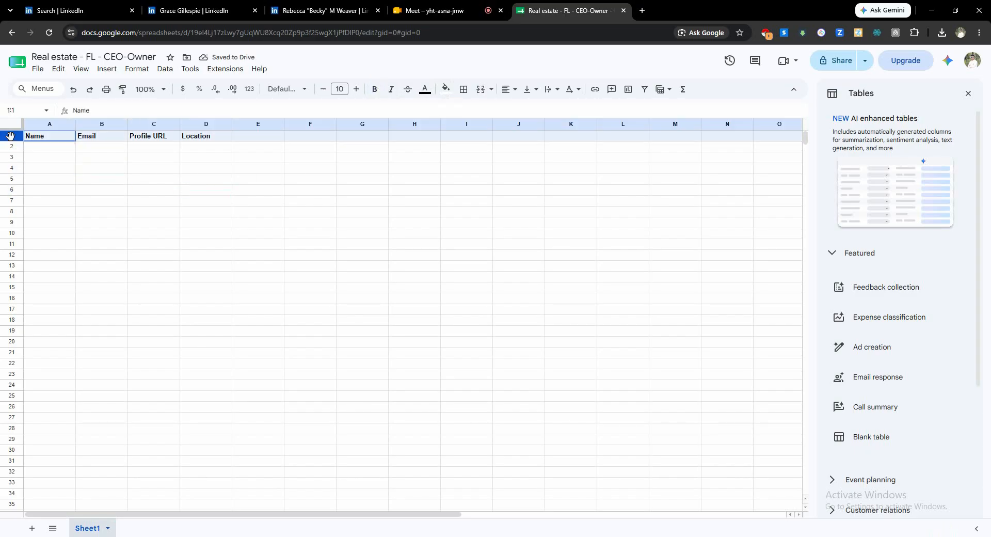
left_click(447, 90)
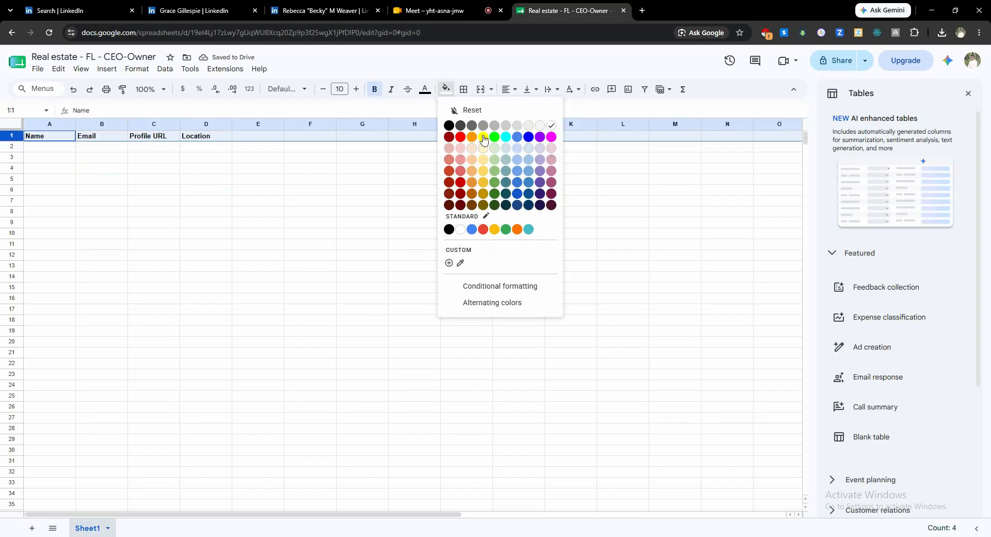
left_click(483, 141)
left_click(262, 179)
left_click(210, 150)
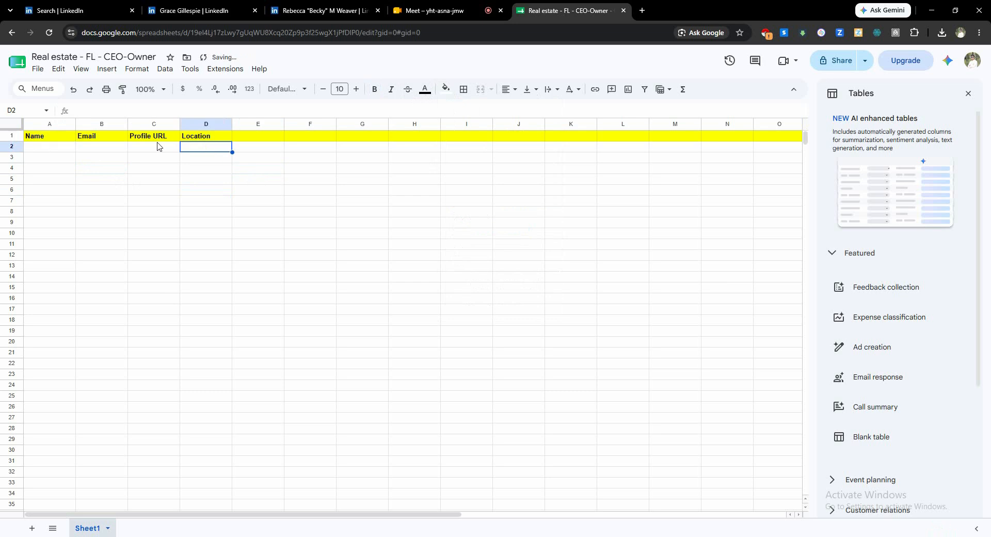
left_click(150, 138)
left_click(121, 151)
left_click(64, 149)
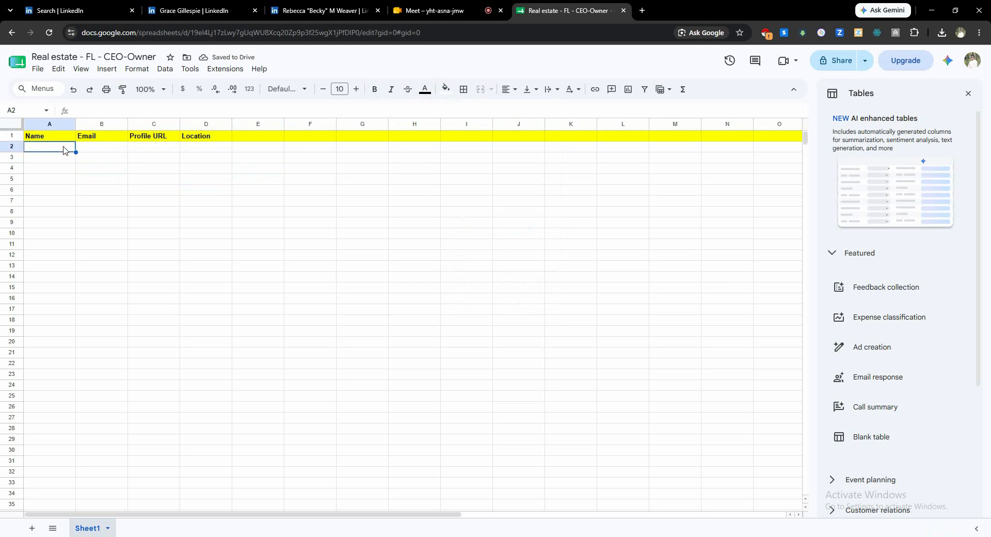
left_click(118, 149)
left_click(155, 150)
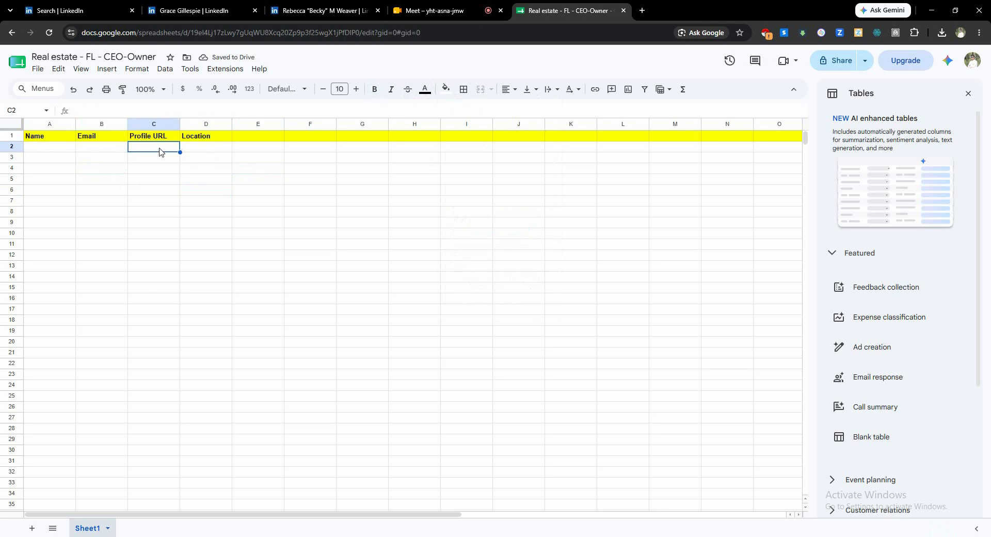
left_click(219, 154)
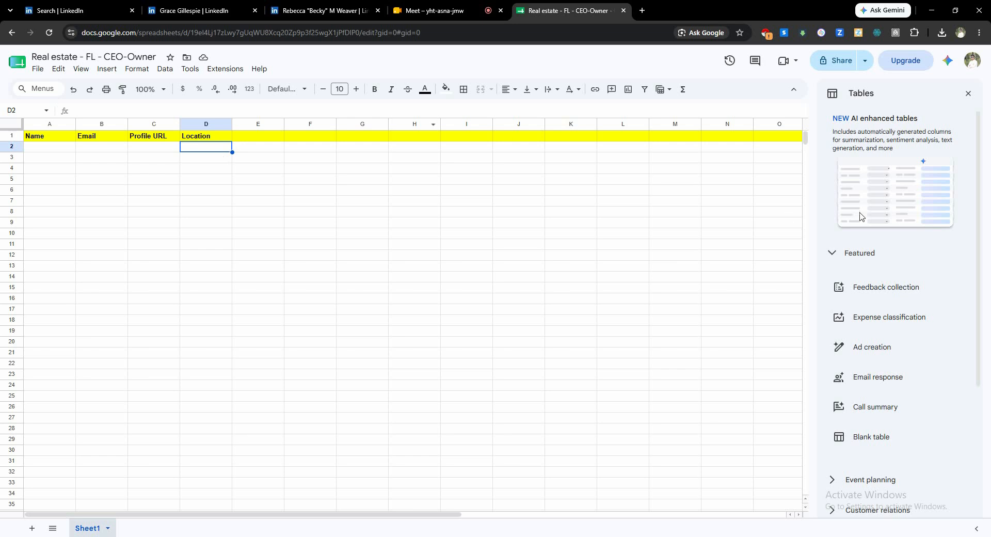
- Close the Tables suggestions and go through the empty row 2 cells under the headers to the Location column
left_click(968, 93)
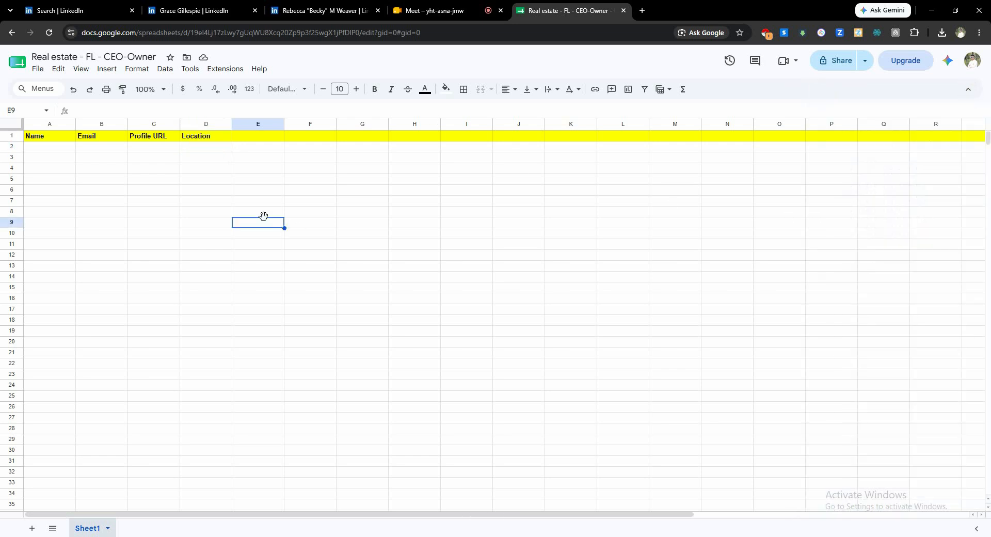
key("Left")
key("Left")
key("Left")
left_click(115, 149)
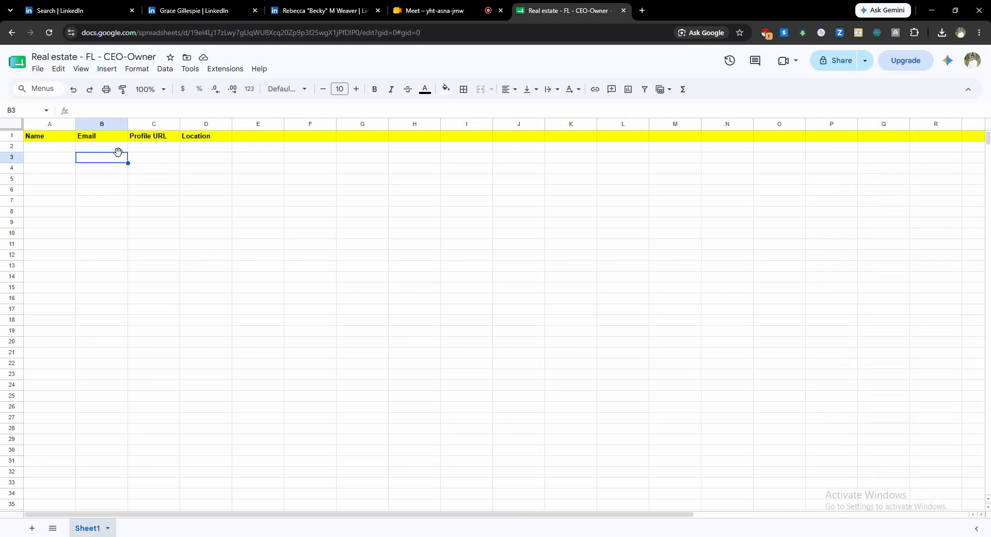
left_click(143, 150)
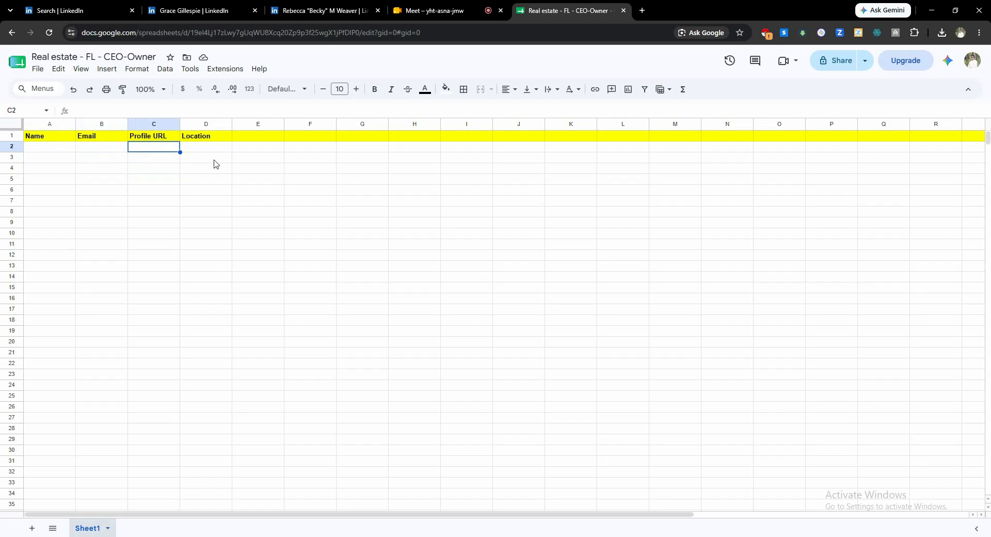
key("Right")
key("Home")
key("Right")
key("Right")
key("Right")
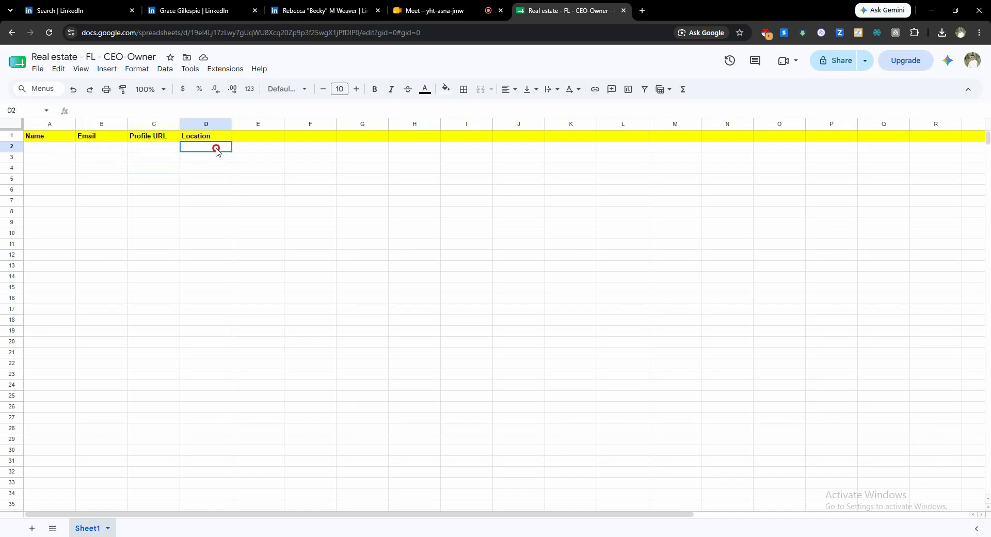
- Switch to the Boca Raton real estate business owner's LinkedIn profile and copy the person's full name from its header
left_click(227, 10)
left_click(298, 6)
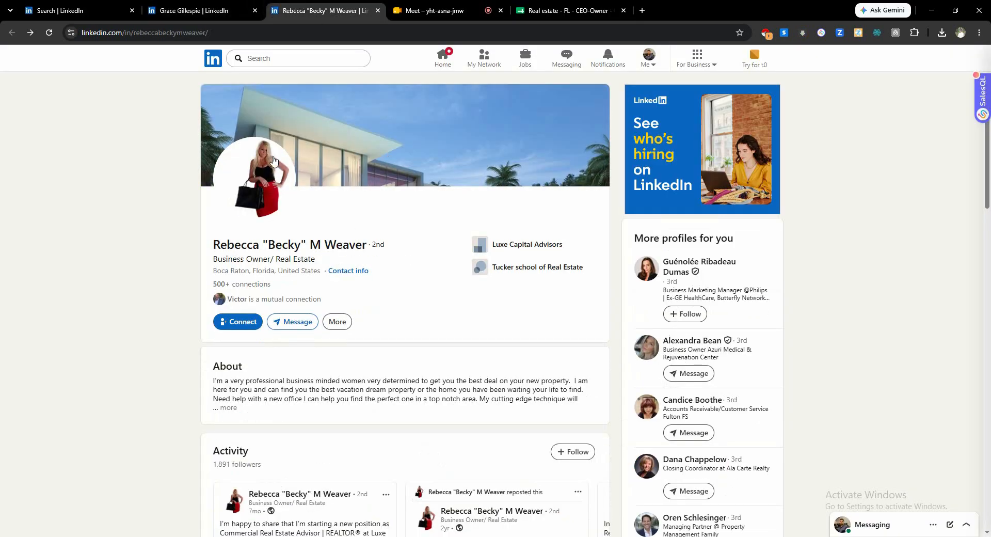
mouse_move(213, 245)
left_mouse_down()
mouse_move(371, 245)
mouse_move(207, 246)
left_mouse_up()
right_click(232, 253)
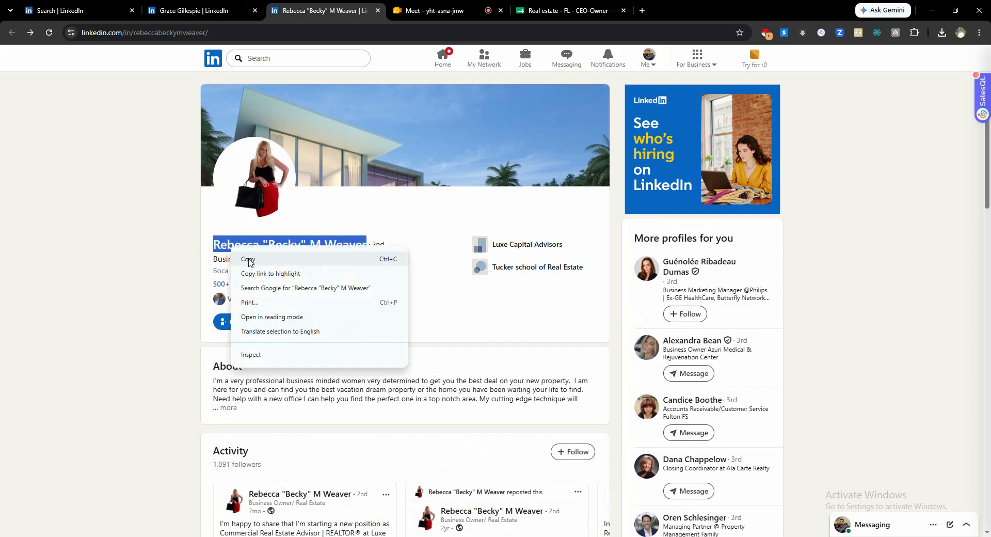
left_click(249, 259)
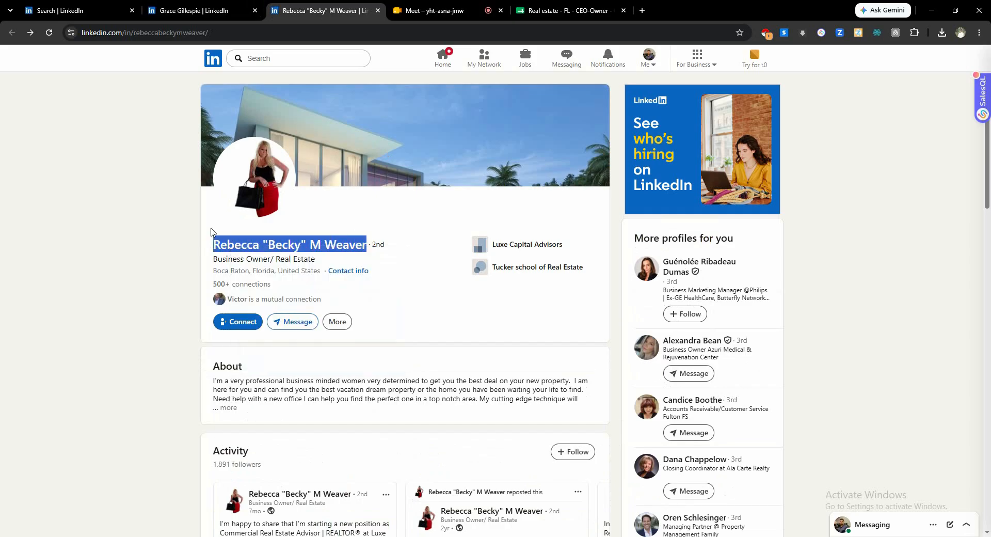
left_click(225, 251)
left_click_drag(211, 245, 368, 250)
right_click(291, 244)
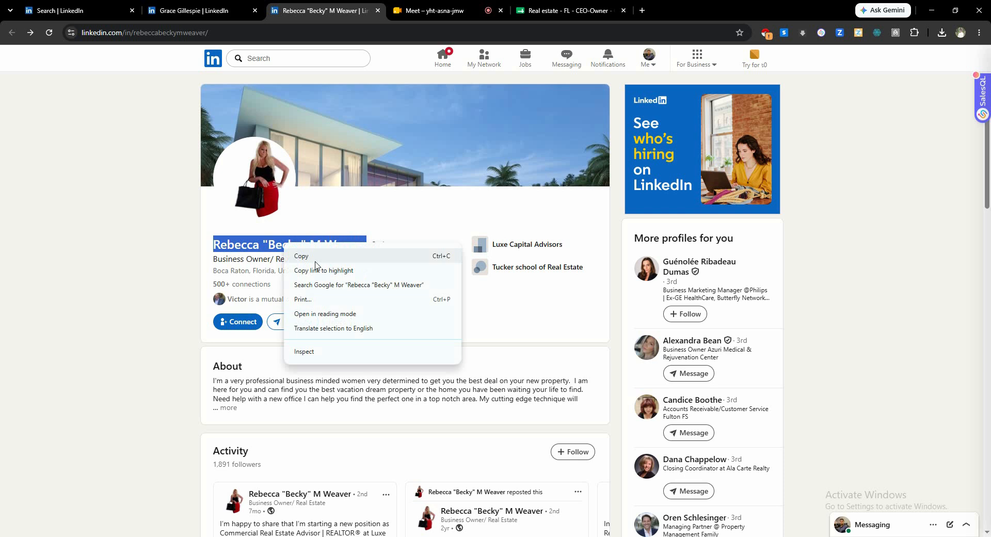
left_click(315, 258)
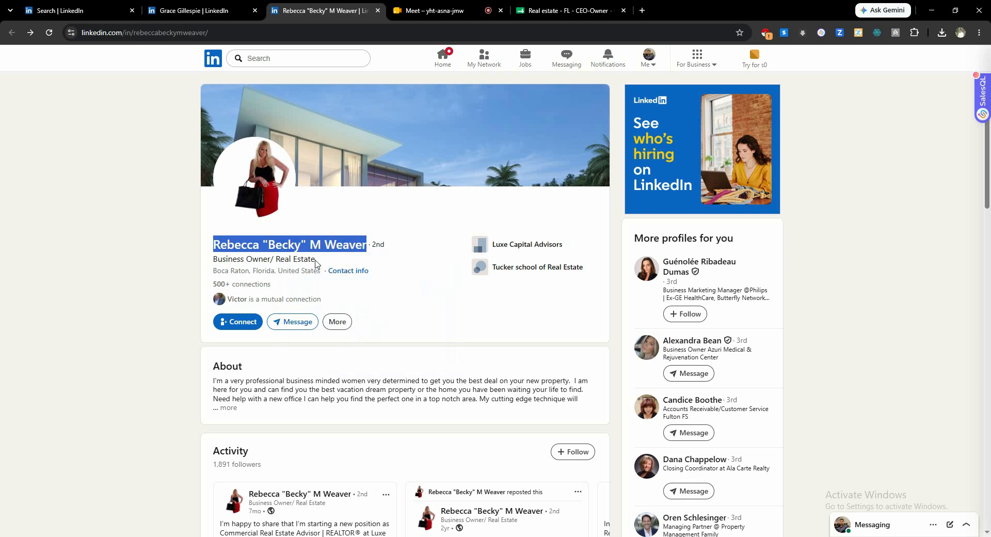
- Switch to the Real estate - FL - CEO-Owner sheet and paste the copied full name into cell A2 under Name
left_click(567, 10)
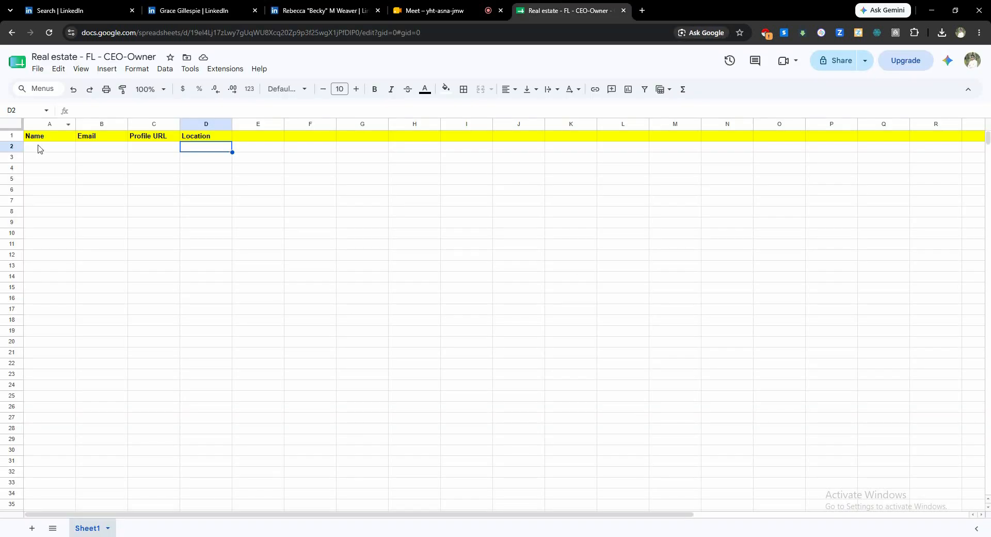
left_click(454, 222)
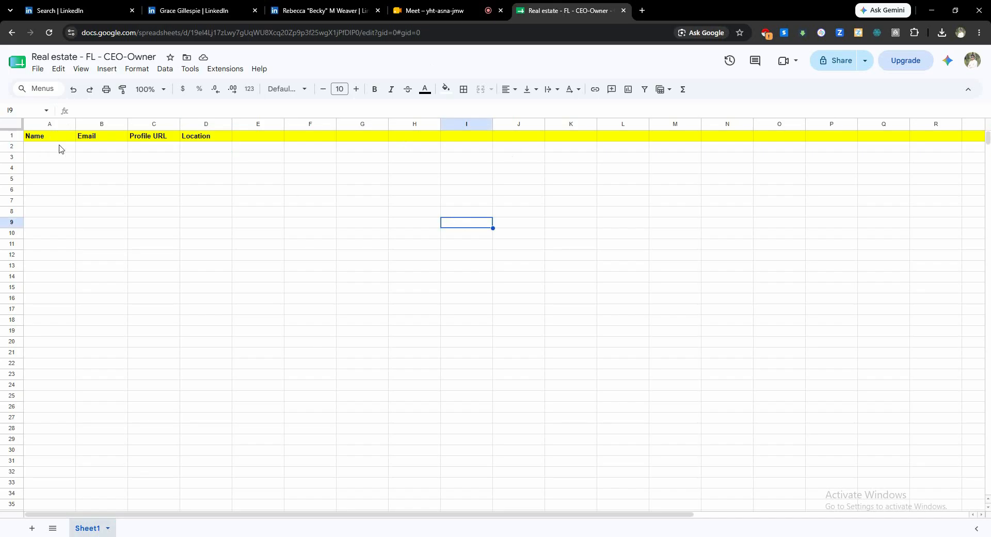
left_click(59, 146)
left_click(79, 180)
double_click(61, 150)
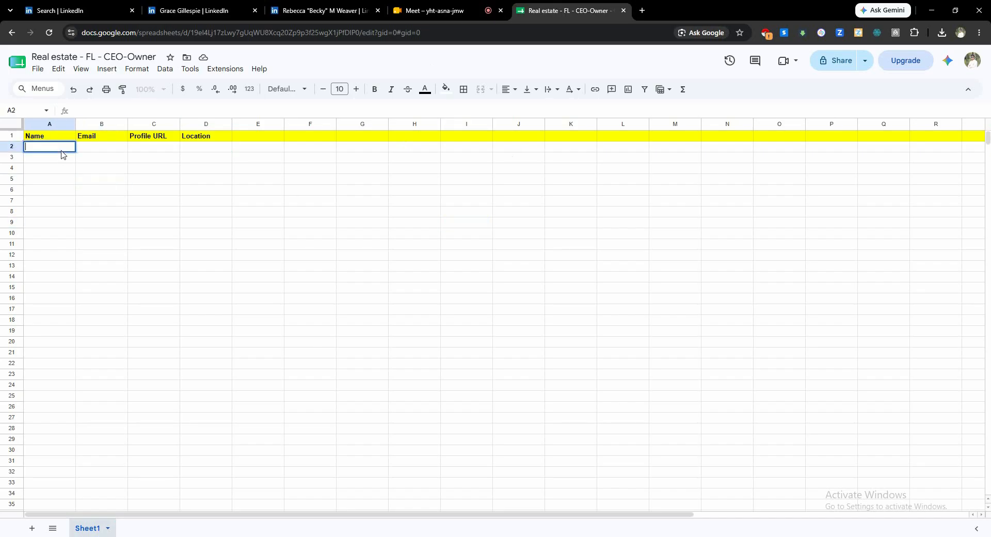
left_click(69, 190)
double_click(60, 150)
key("ctrl+v")
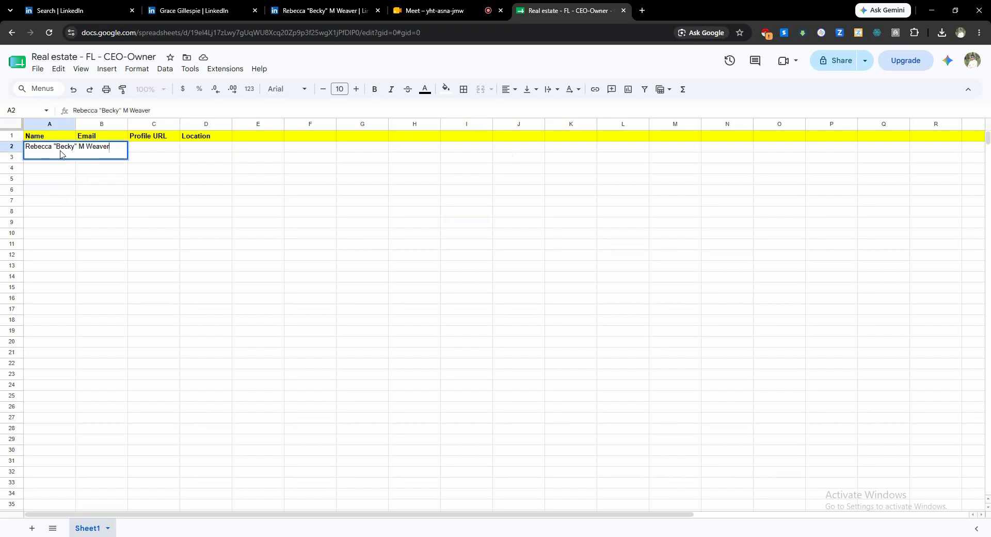
left_click(67, 179)
left_click(88, 184)
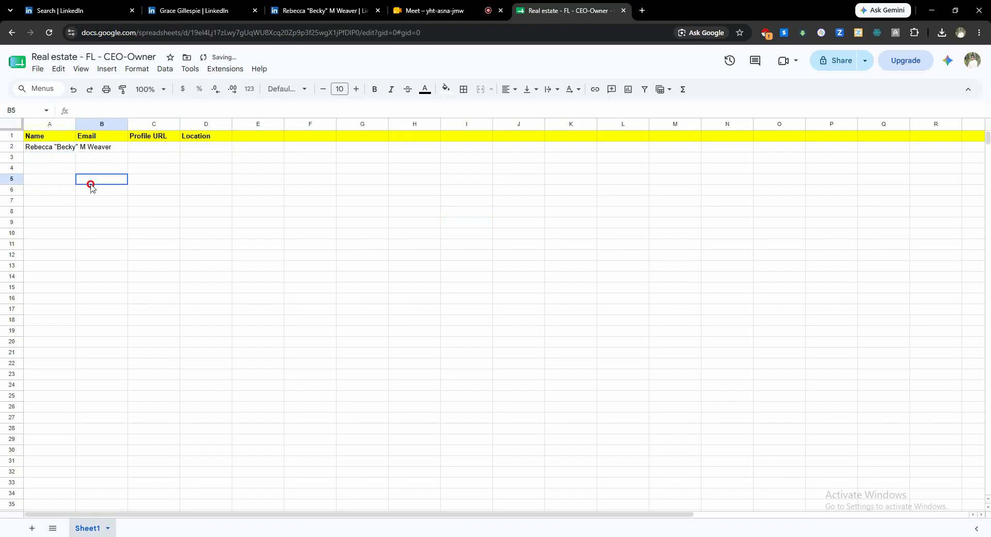
left_click(91, 147)
double_click(91, 147)
left_click(101, 171)
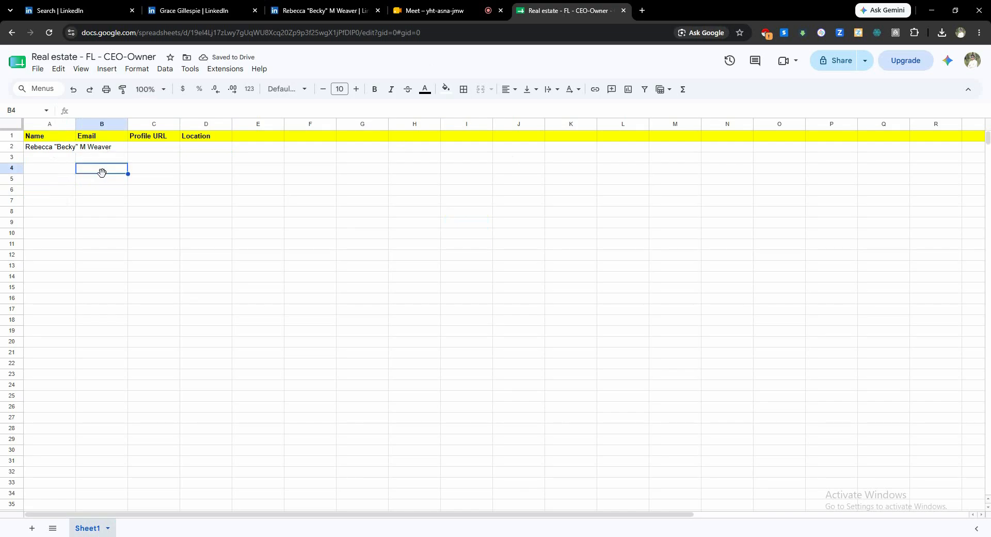
double_click(149, 146)
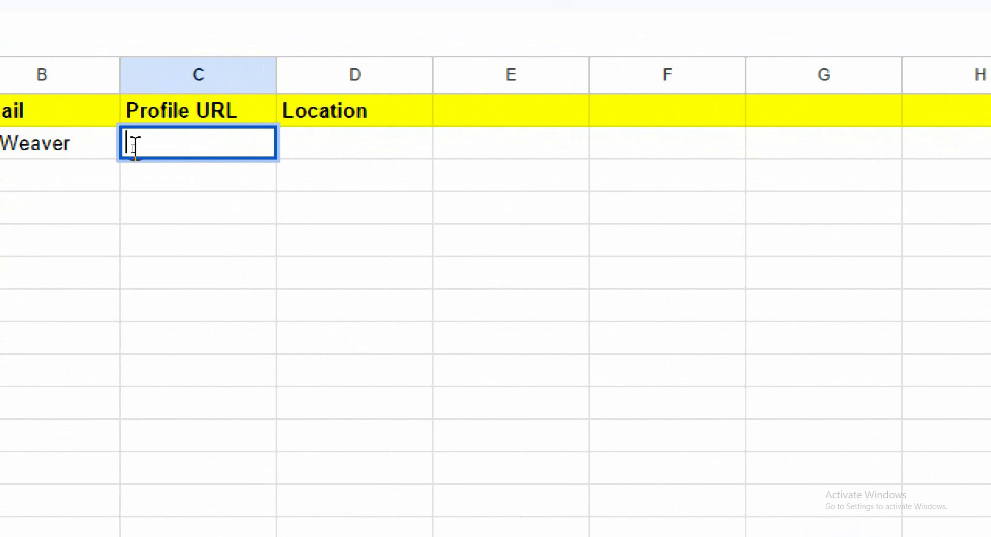
left_click(150, 211)
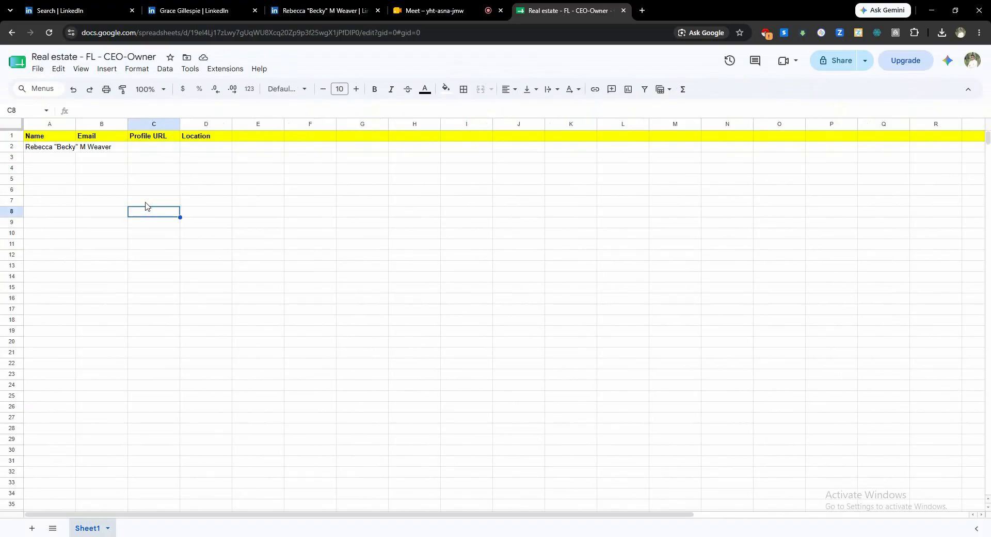
left_click(102, 147)
left_click(100, 178)
left_click(100, 147)
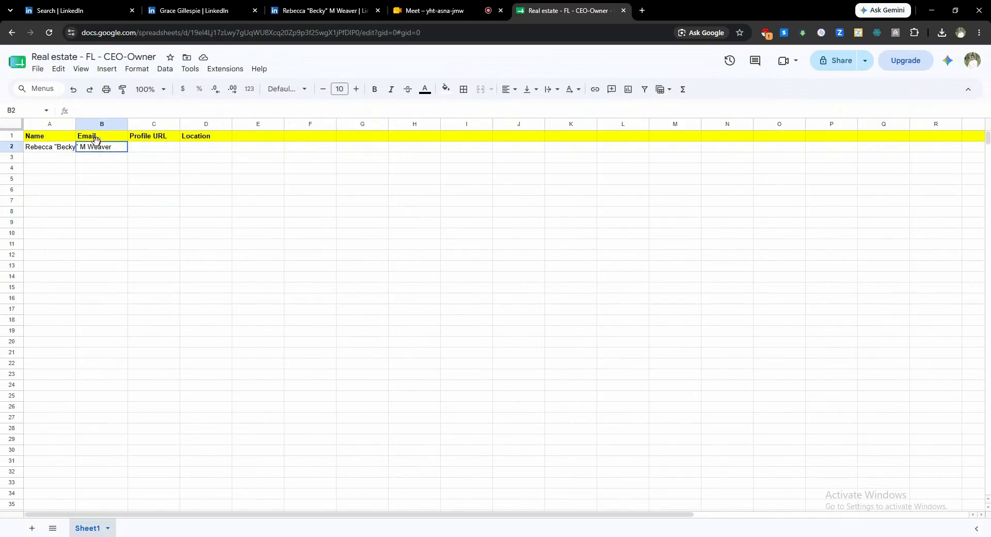
left_click(135, 192)
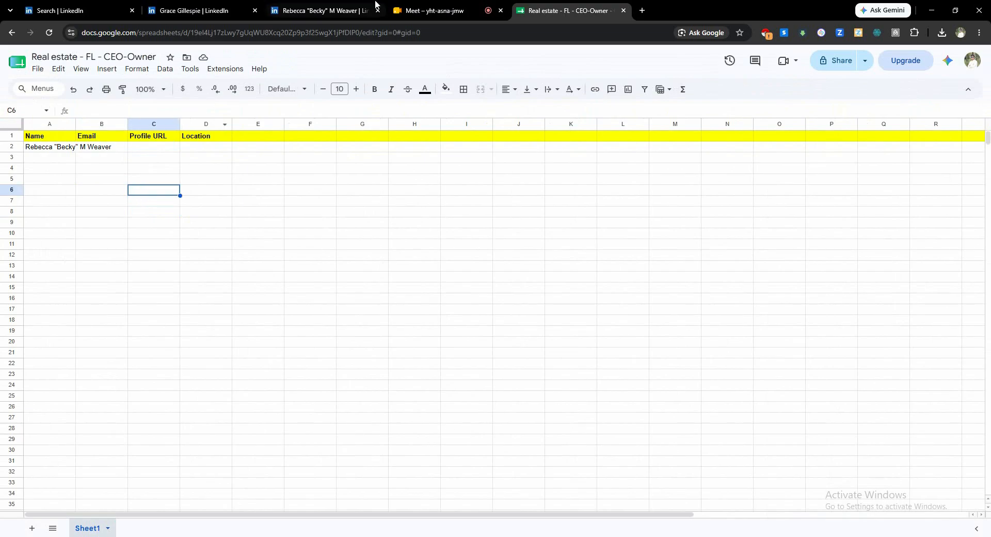
left_click(493, 6)
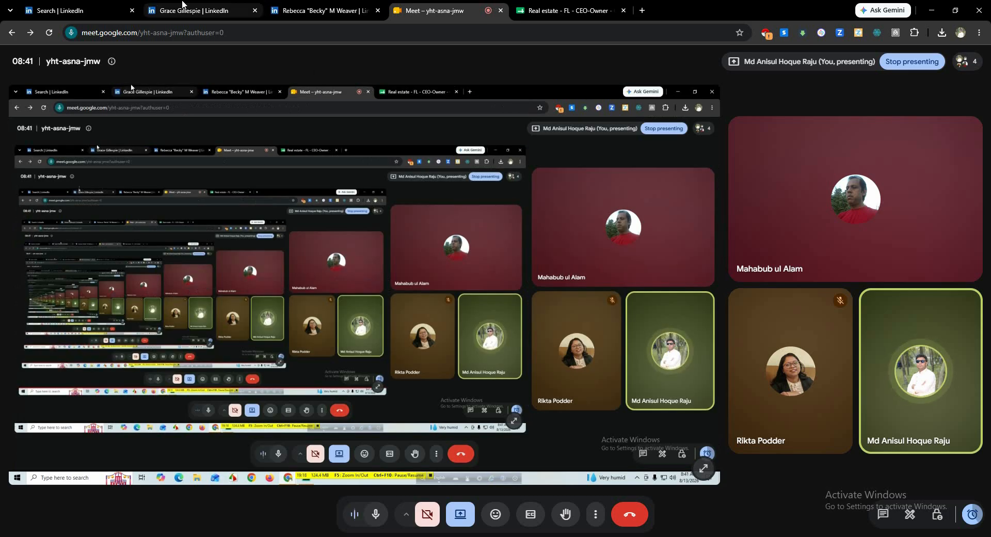
left_click(306, 8)
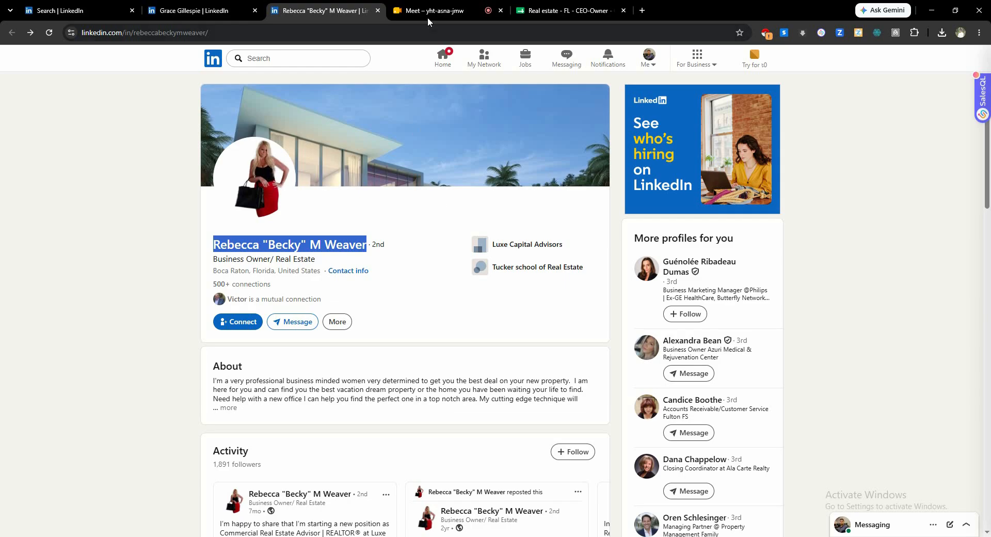
left_click(565, 10)
left_click(166, 150)
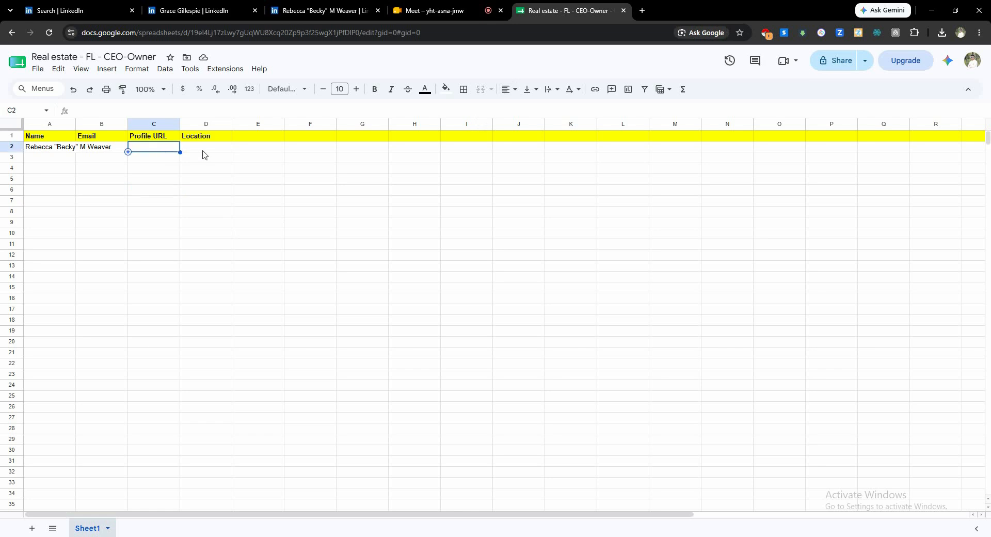
left_click(199, 147)
- Switch to the Boca Raton business owner's LinkedIn profile and copy its full page URL
left_click(181, 14)
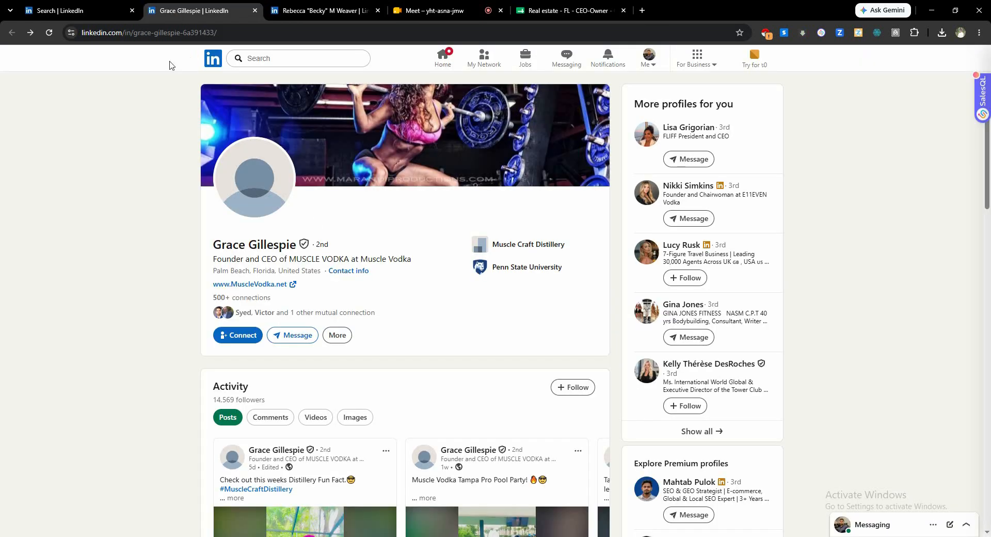
left_click(320, 10)
left_click(81, 194)
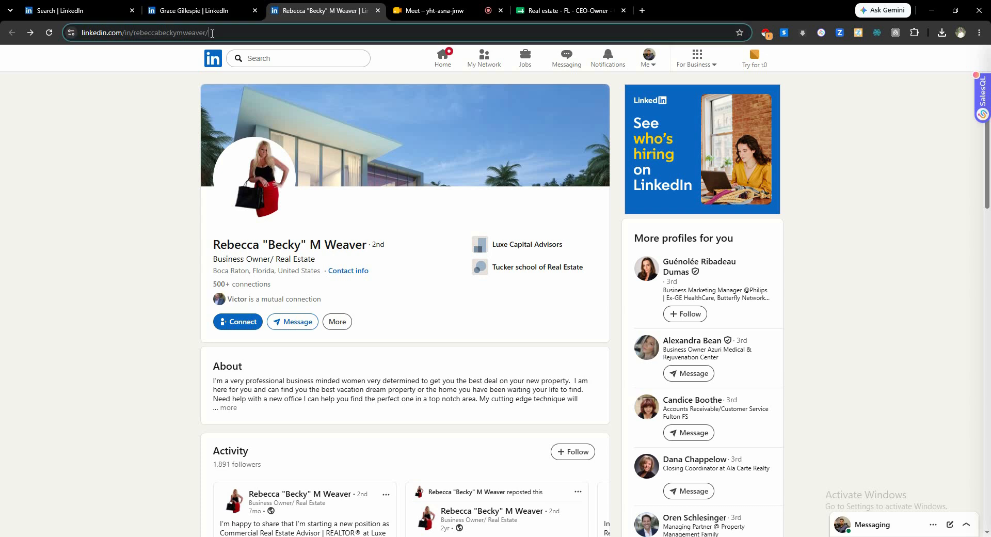
left_click(218, 35)
right_click(217, 35)
left_click(269, 132)
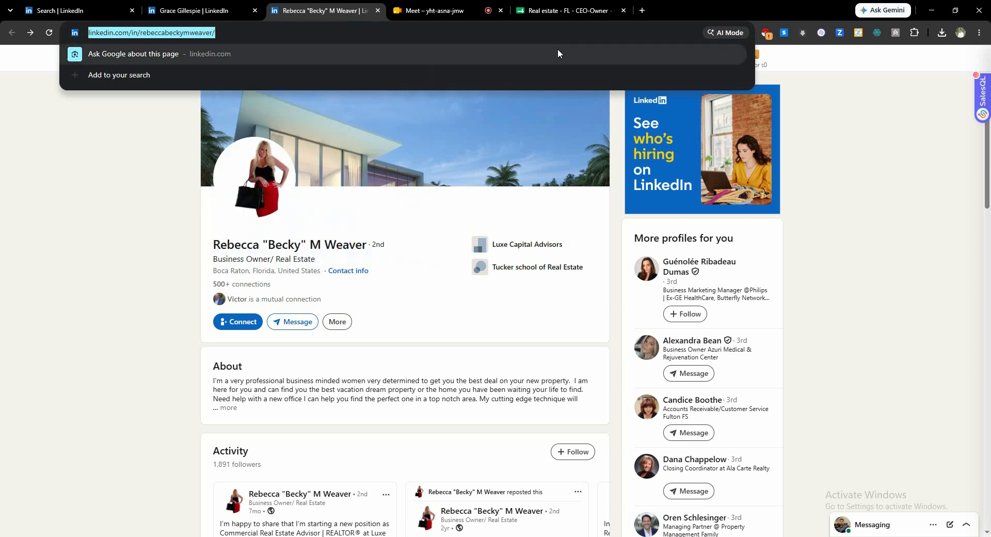
- Paste the profile URL into cell D2 of the prospect sheet and remove its hyperlink
left_click(555, 14)
double_click(223, 151)
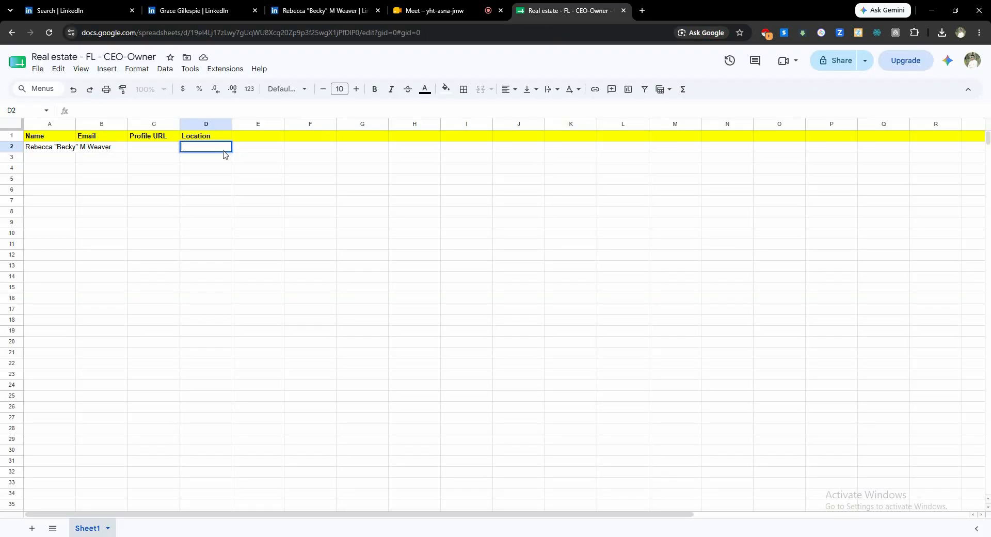
key("ctrl+v")
left_click(216, 181)
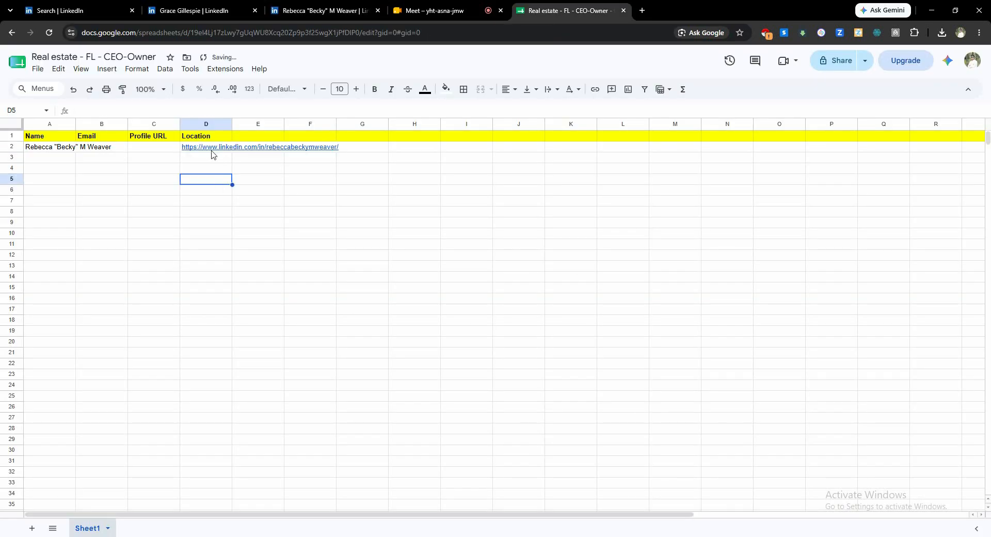
mouse_move(211, 151)
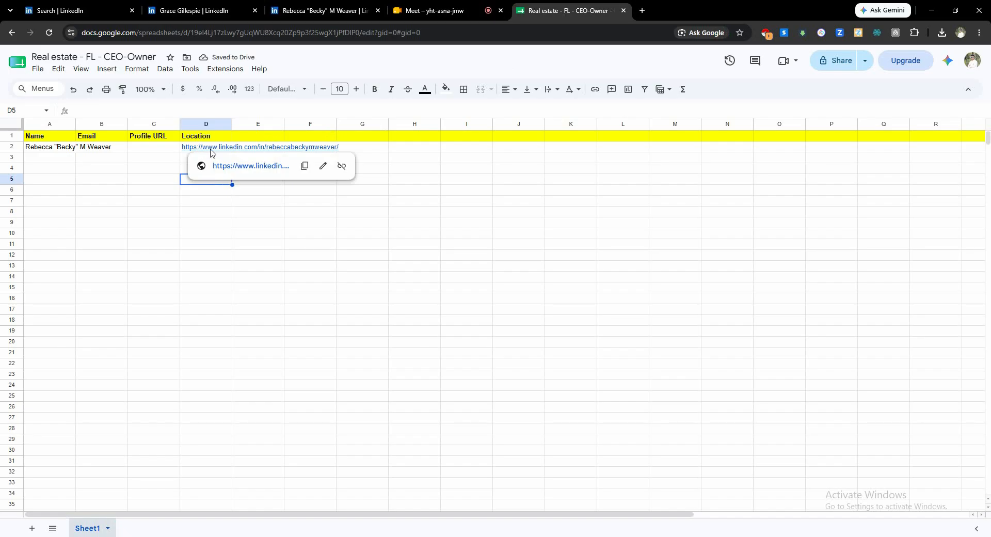
left_click(211, 149)
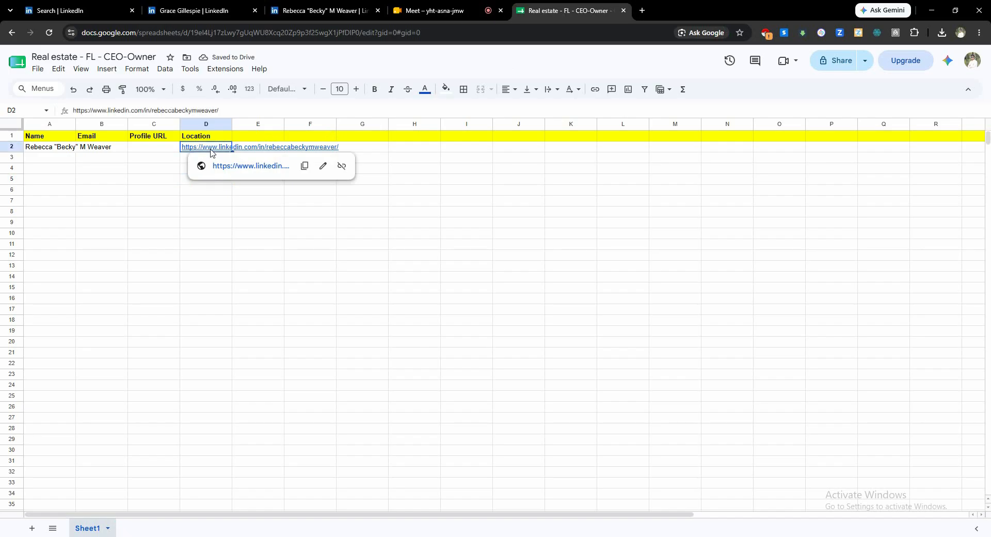
left_click(342, 170)
left_click(256, 159)
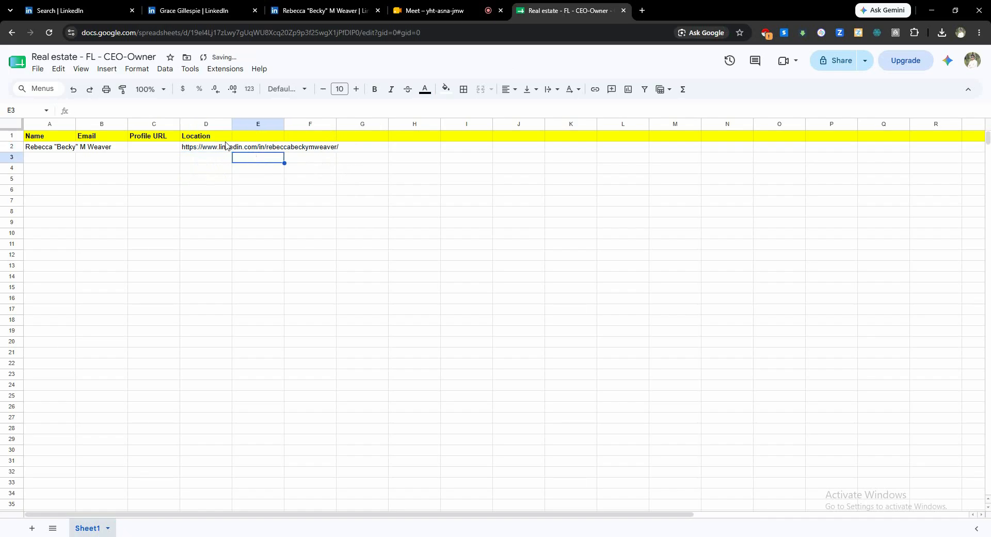
- Widen the Location column to almost double its width
left_click(222, 150)
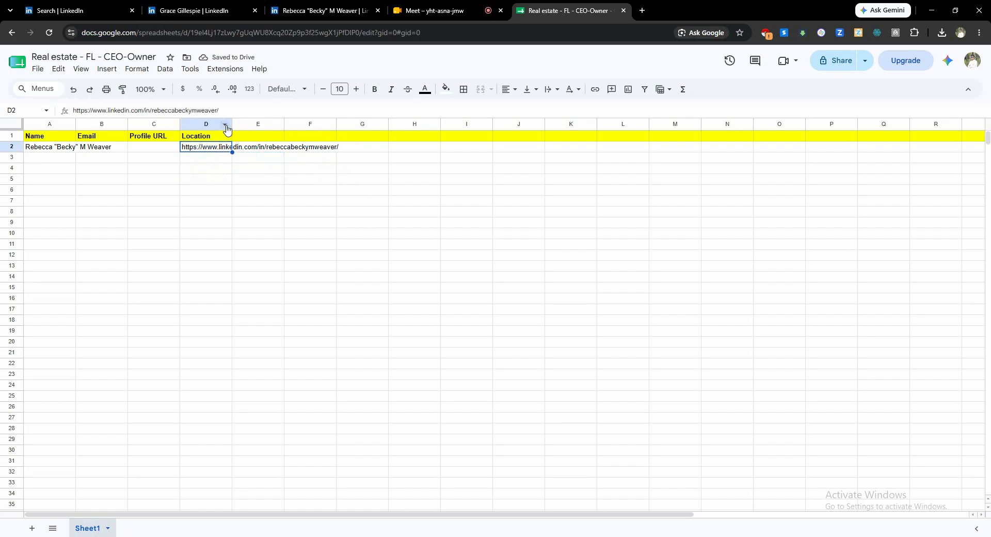
left_click_drag(232, 123, 272, 125)
left_click(254, 200)
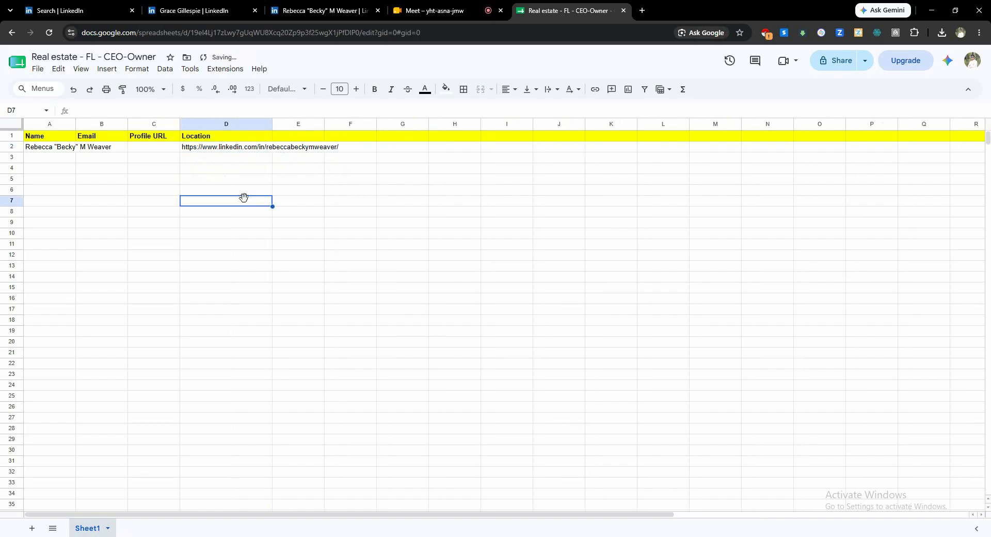
- Move the profile URL from cell D2 to cell C2 under Profile URL
left_click(163, 150)
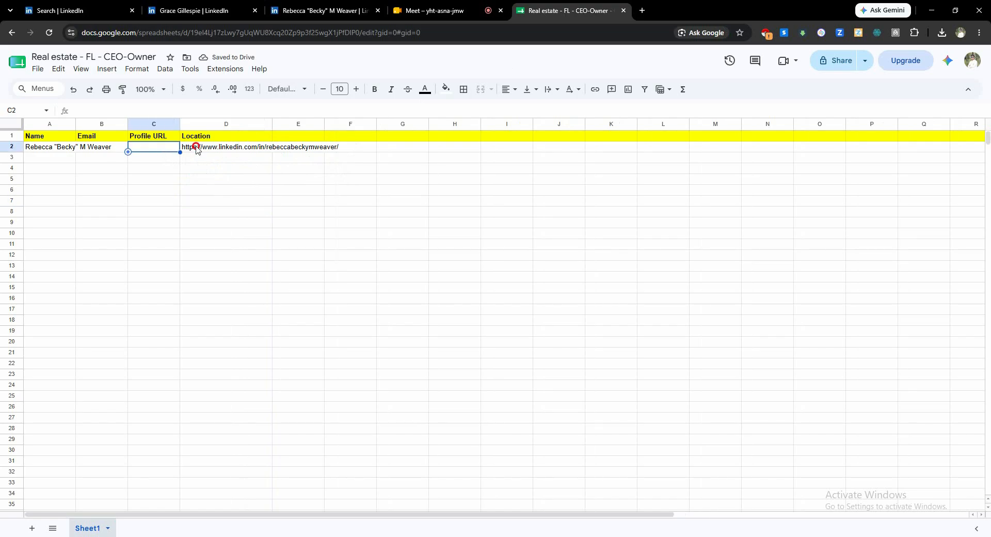
left_click(197, 150)
left_click(174, 148)
key("ctrl+v")
left_click(179, 170)
- Copy the location Boca Raton, Florida, United States from the LinkedIn profile and paste it into cell D2 under Location
left_click(205, 150)
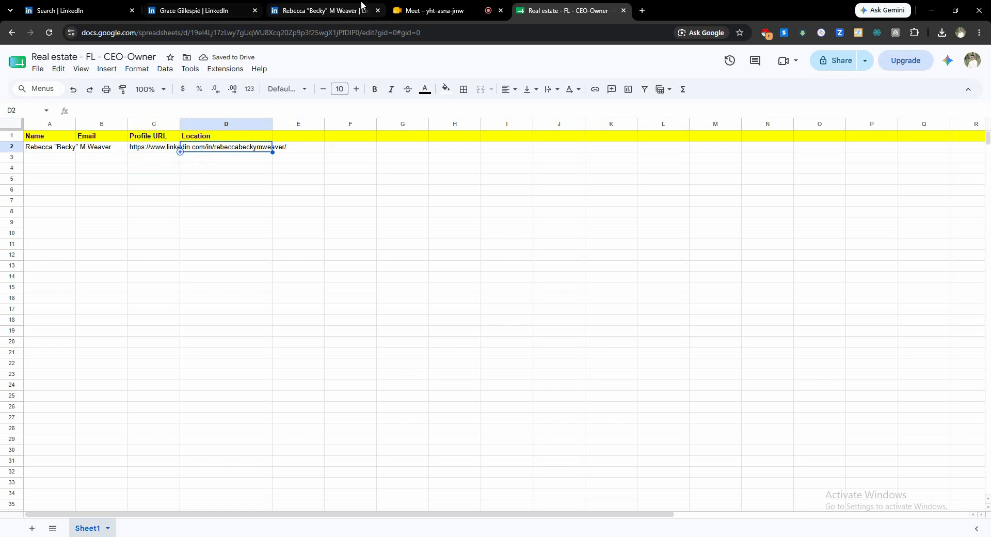
left_click(289, 12)
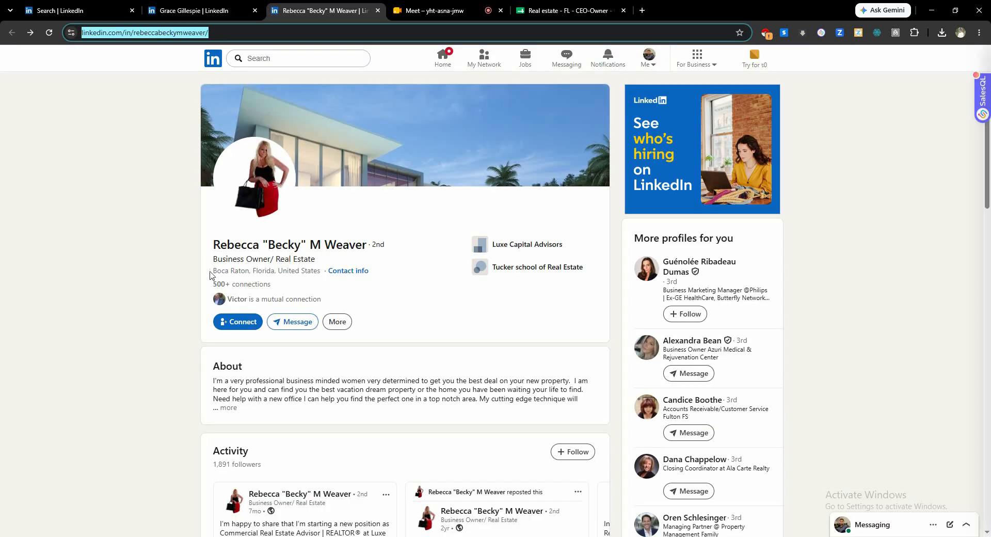
left_click_drag(214, 270, 321, 271)
right_click(322, 270)
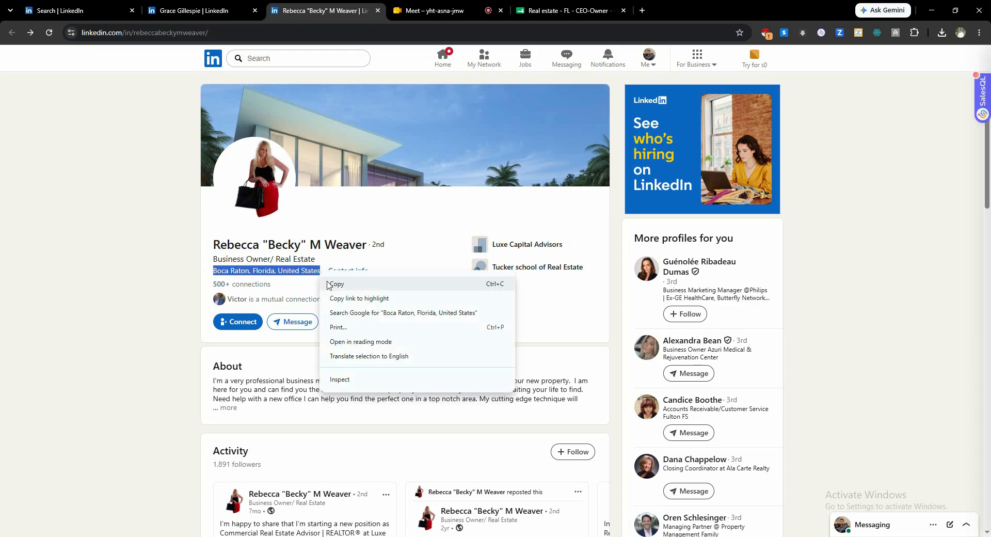
left_click(331, 283)
left_click(568, 11)
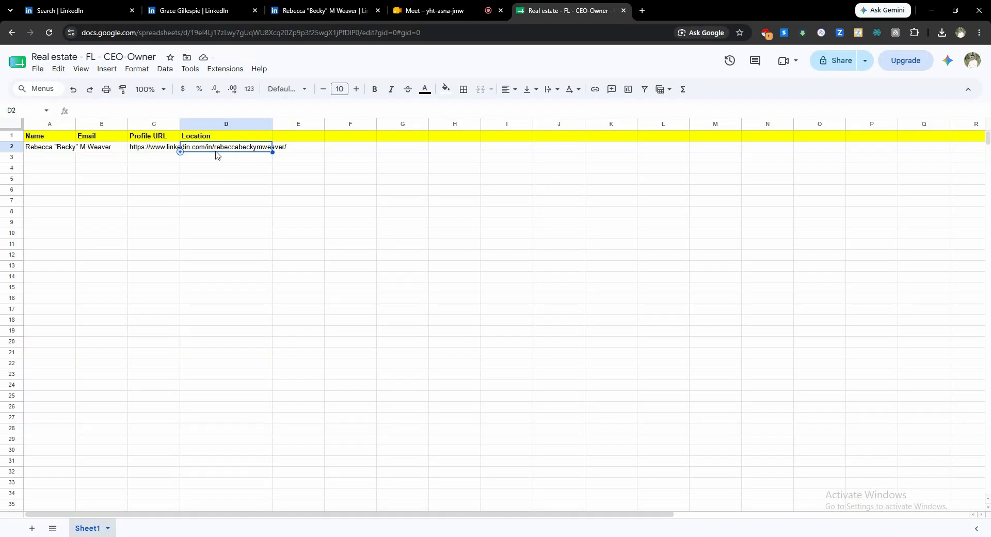
double_click(216, 150)
key("ctrl+v")
left_click(217, 201)
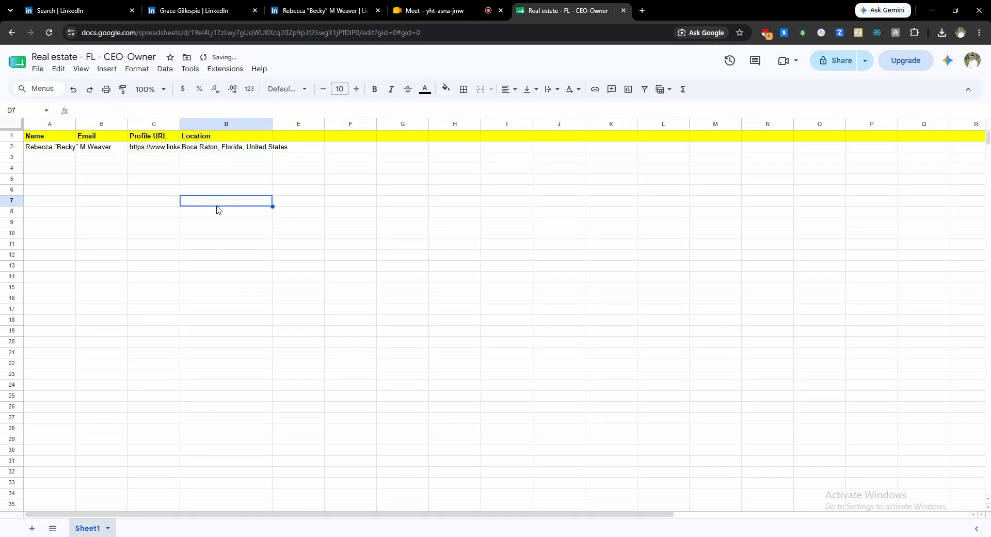
left_click(115, 150)
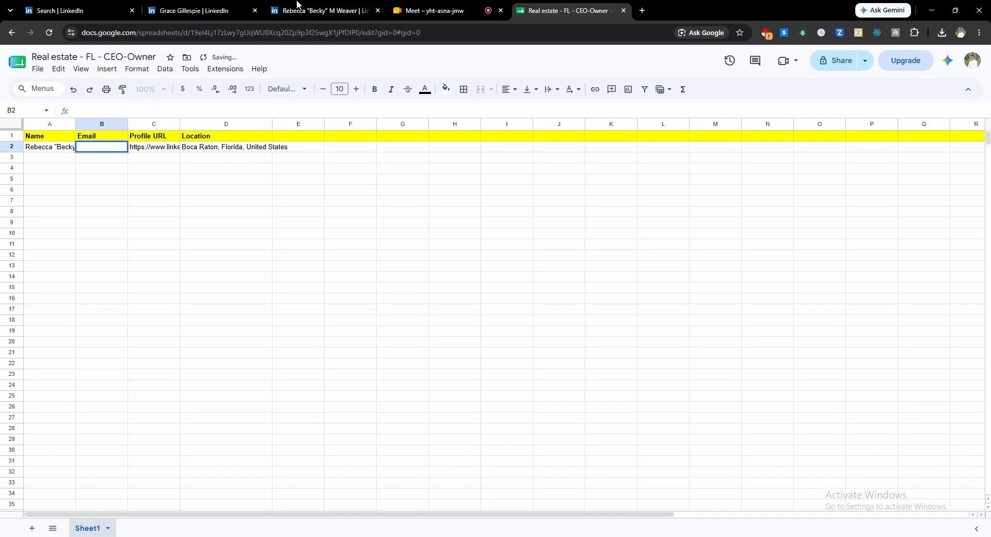
left_click(403, 7)
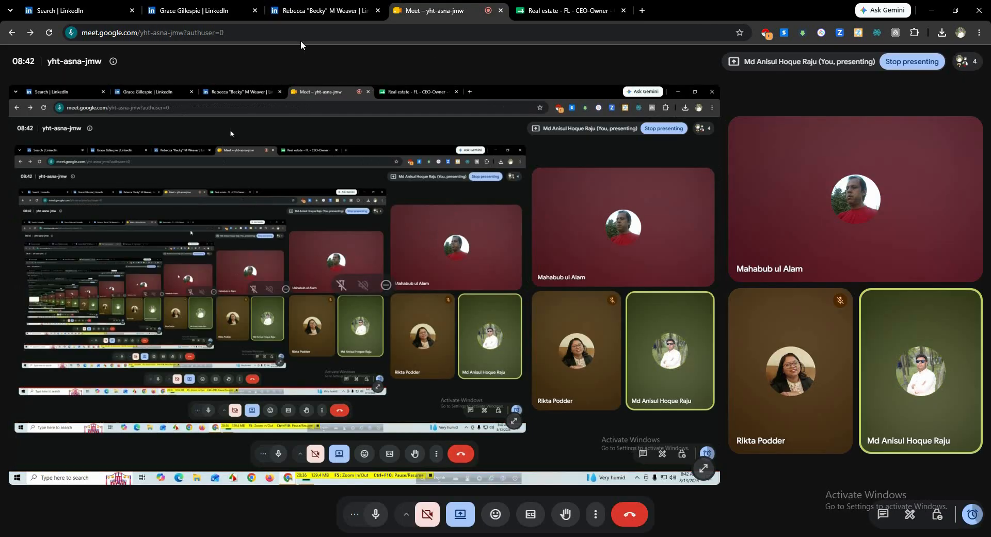
left_click(297, 8)
left_click(185, 243)
scroll(185, 243, "down", 4)
scroll(186, 243, "up", 4)
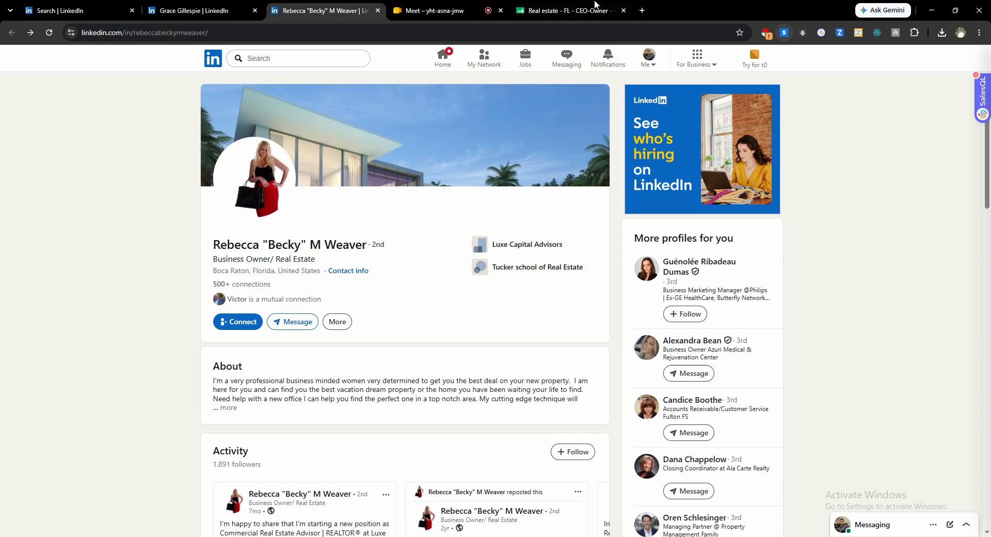
- Open a new browser tab and remove the Skrapp extension from Chrome, confirming the removal
left_click(641, 11)
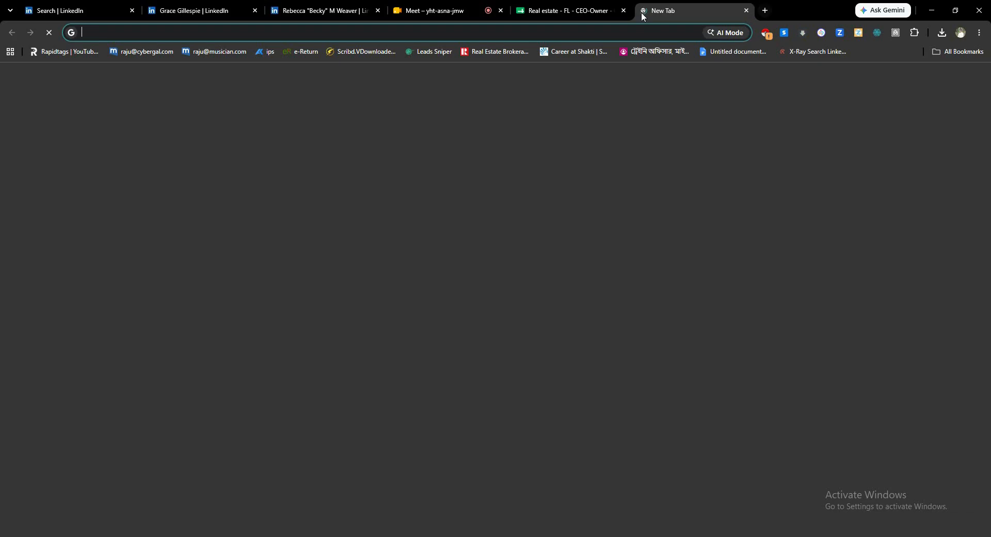
left_click(858, 172)
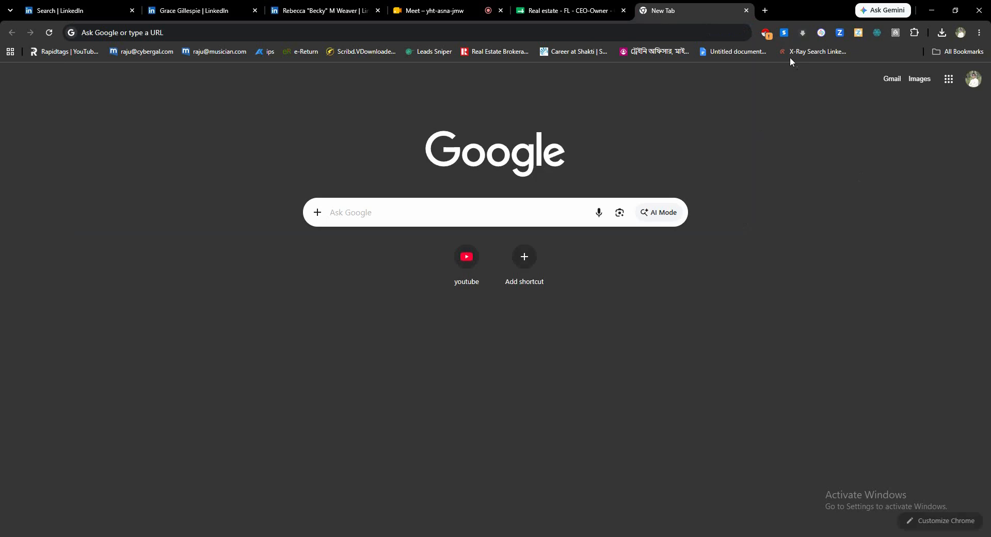
right_click(788, 34)
left_click(811, 104)
left_click(715, 121)
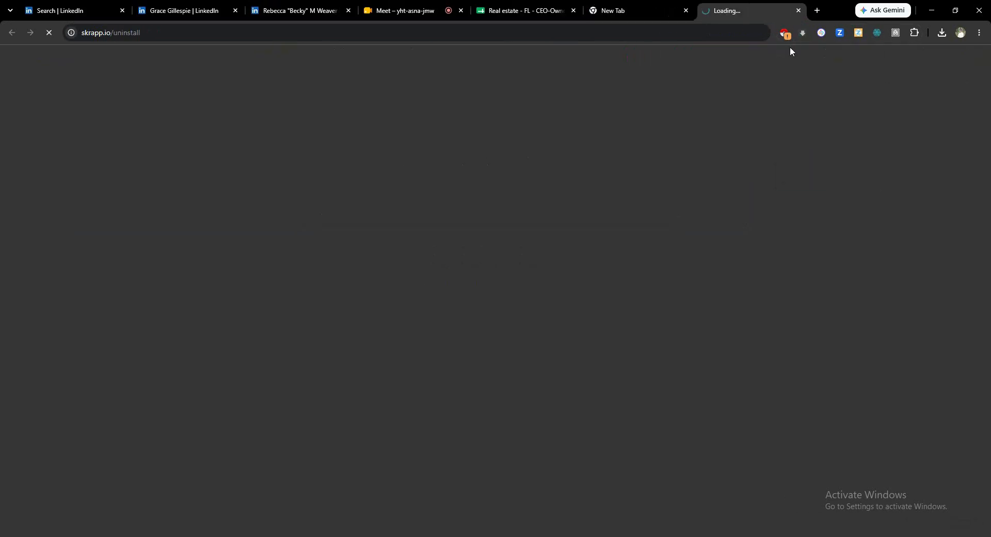
- Close the Skrapp uninstall page and open skrapp.io in the empty tab
left_click(798, 11)
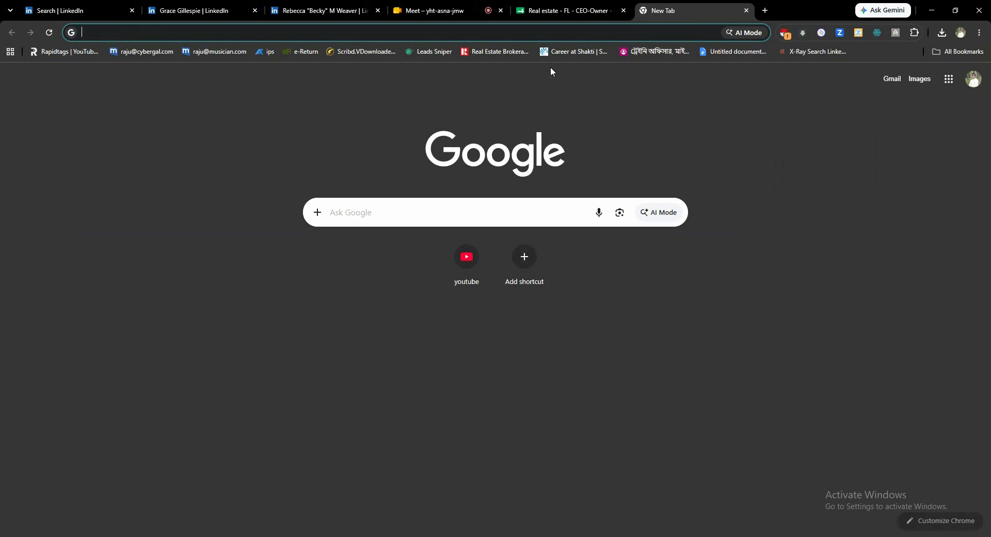
type("skrap")
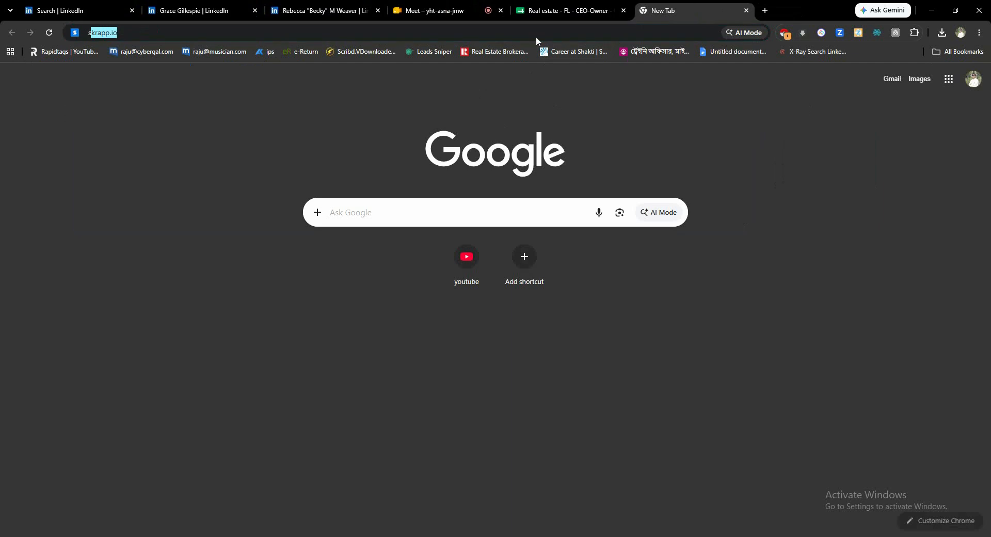
type("p.io")
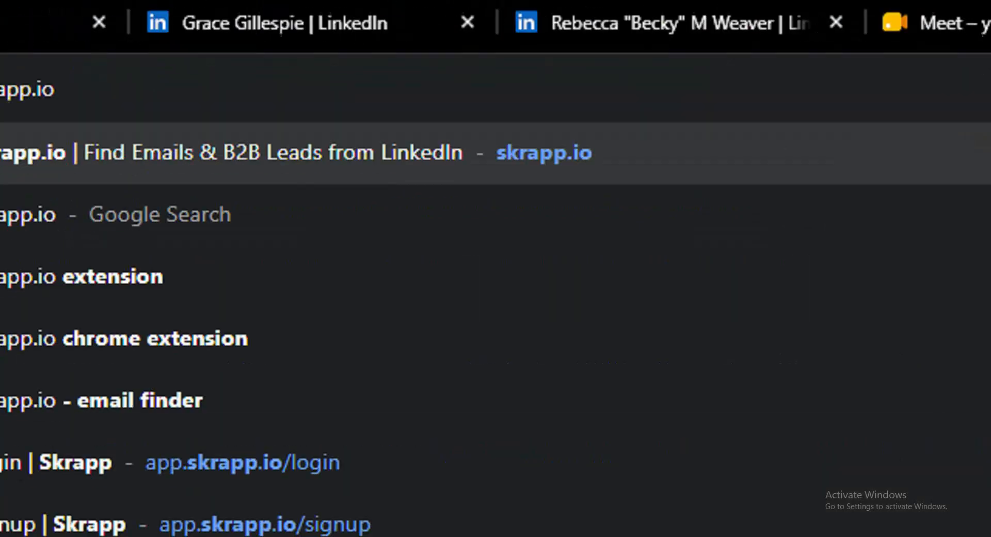
left_click_drag(188, 41, 357, 89)
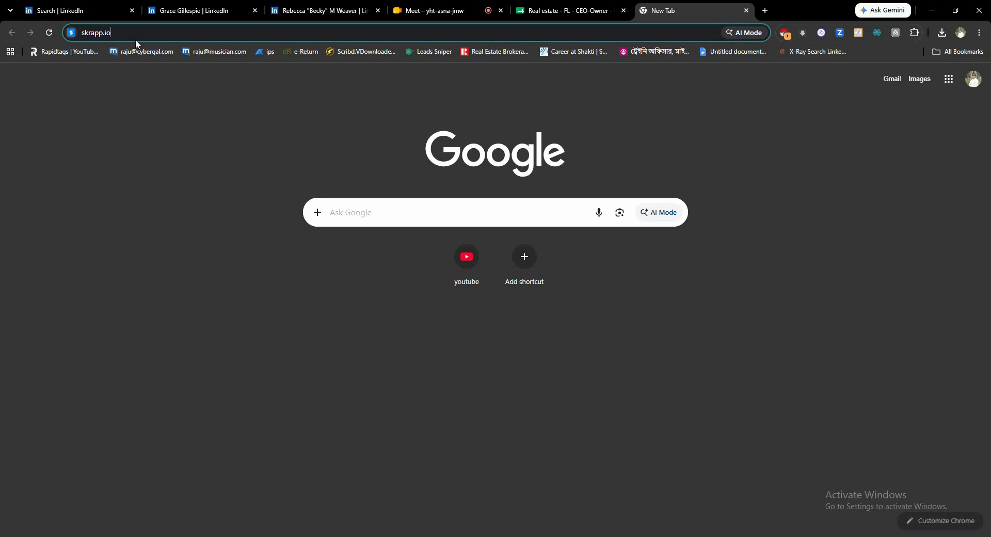
key("Return")
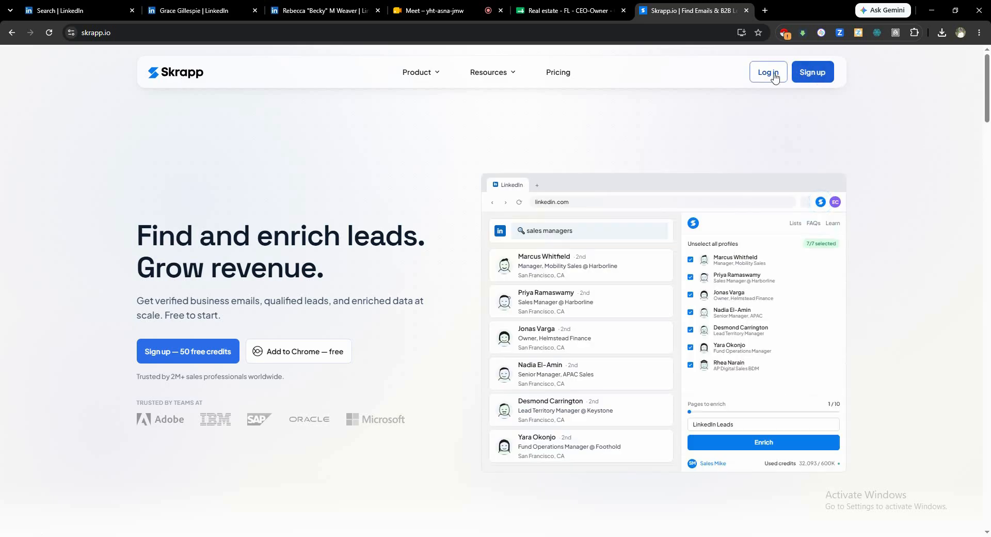
- Log in to Skrapp using the Google login option
left_click(768, 72)
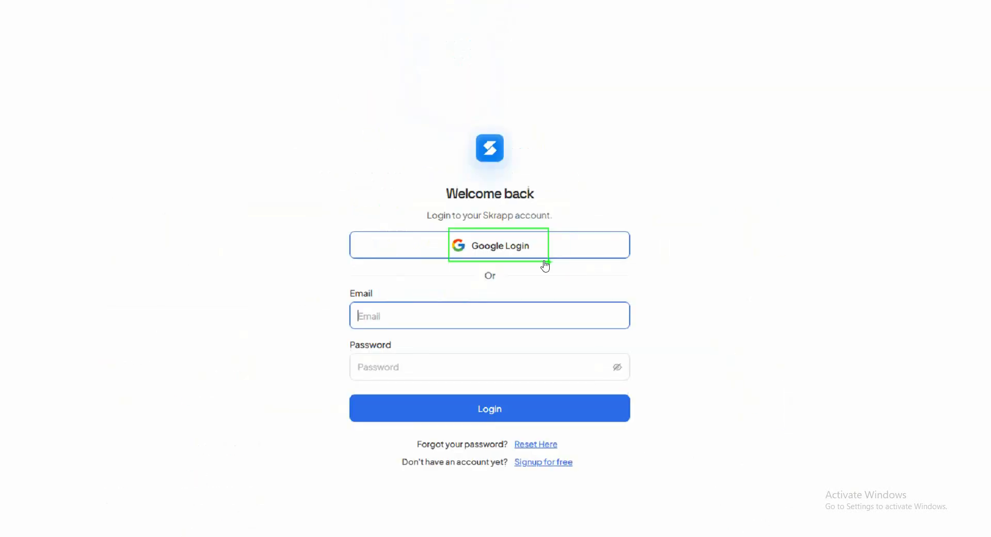
left_click(471, 235)
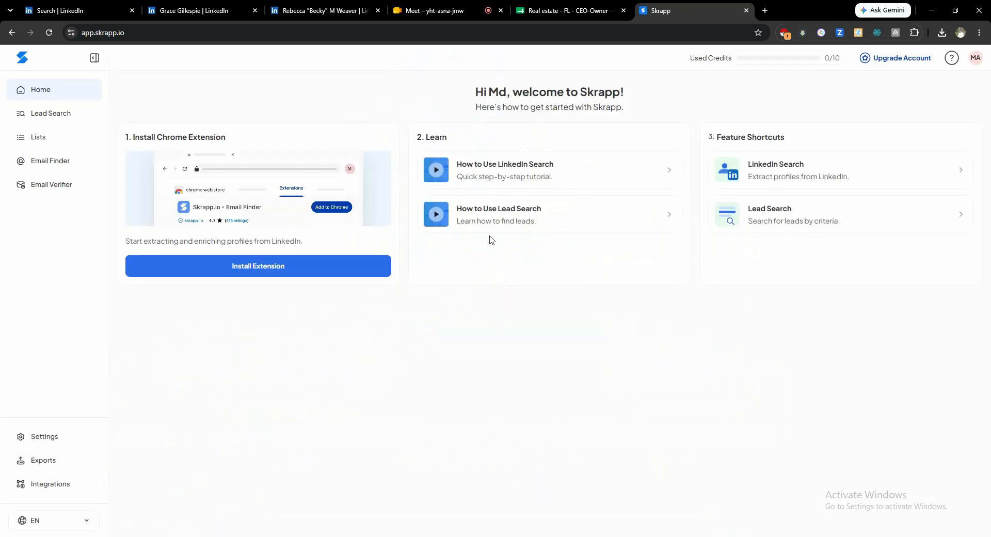
mouse_move(823, 66)
mouse_move(827, 68)
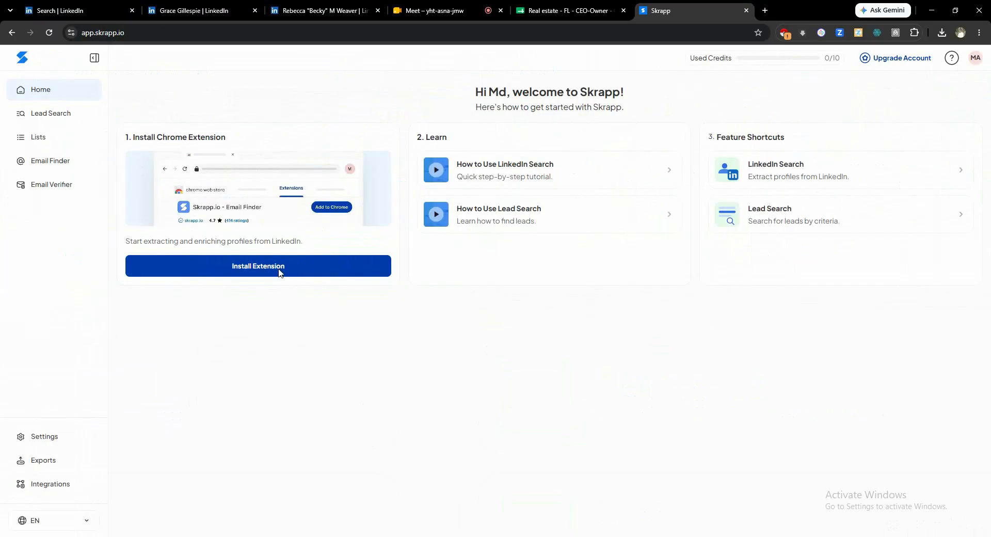
- Open the Chrome Web Store listing for Email Finder by Skrapp.io from the Skrapp dashboard's extension installation link
left_click(278, 266)
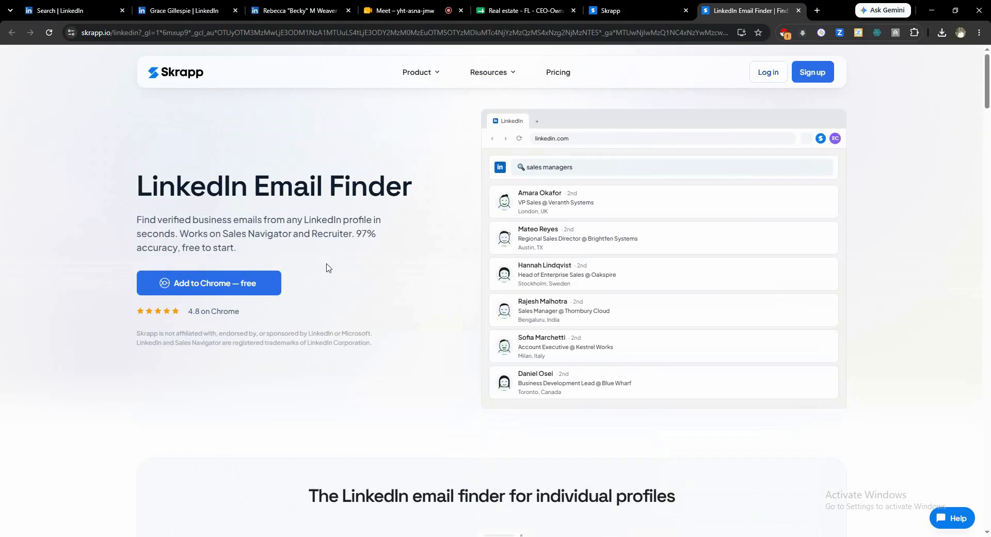
left_click(236, 284)
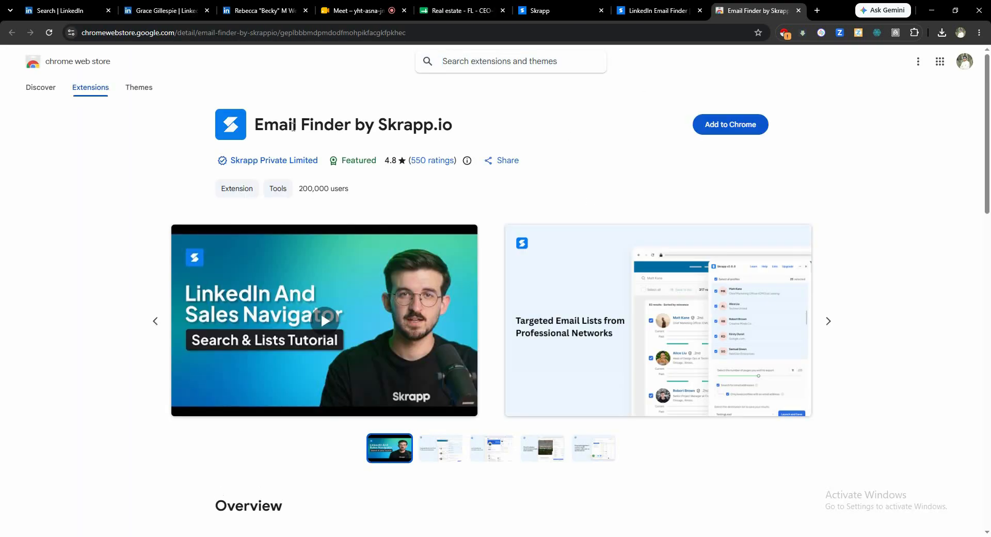
left_click_drag(258, 124, 484, 132)
left_click(551, 142)
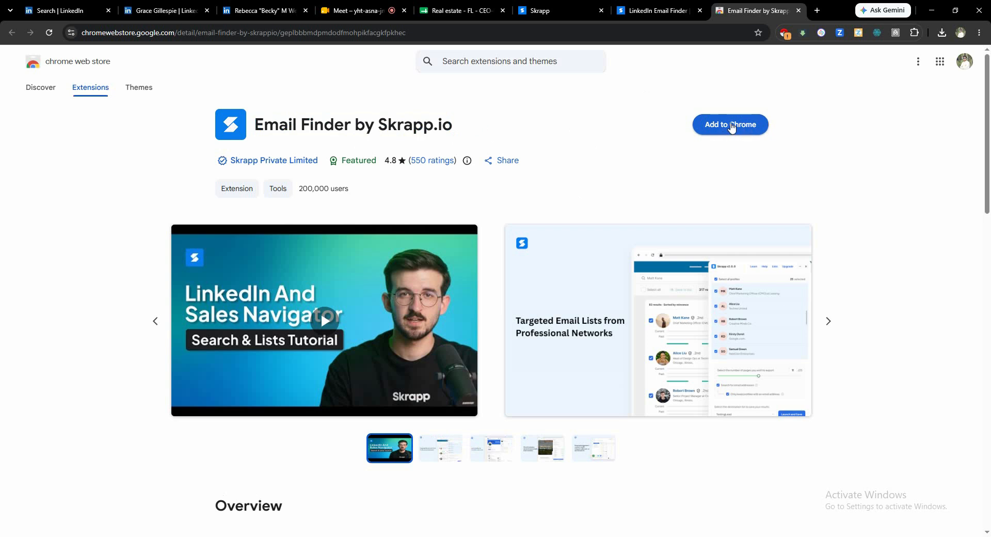
- Review the Email Finder by Skrapp.io store listing, including its title, ratings and details
scroll(431, 238, "down", 10)
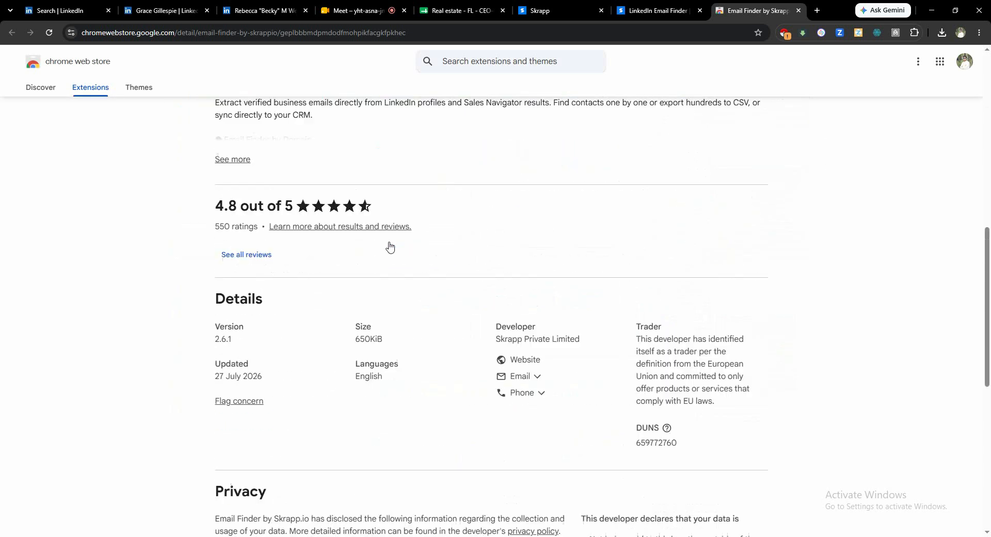
scroll(390, 246, "up", 10)
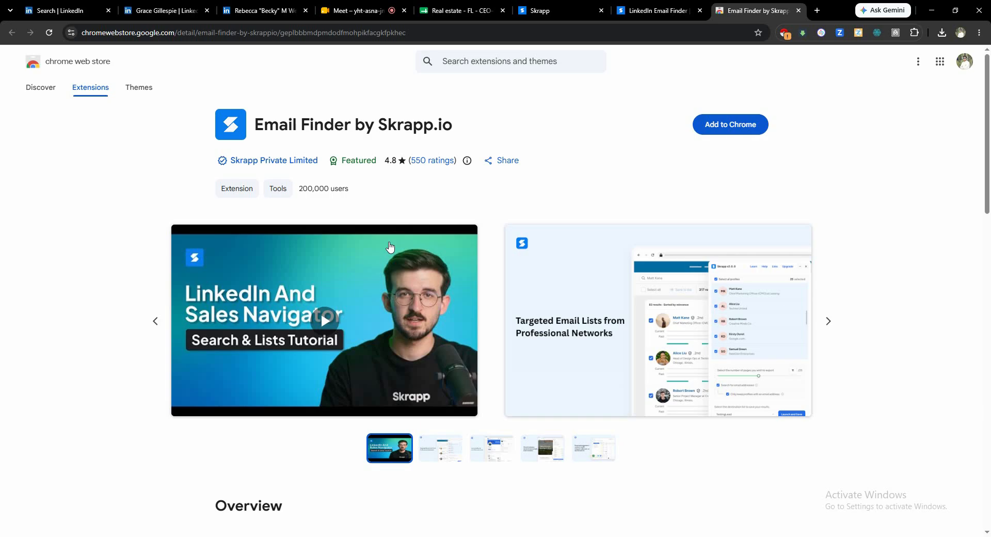
scroll(367, 293, "down", 4)
scroll(354, 290, "up", 4)
scroll(139, 222, "down", 4)
scroll(138, 233, "up", 4)
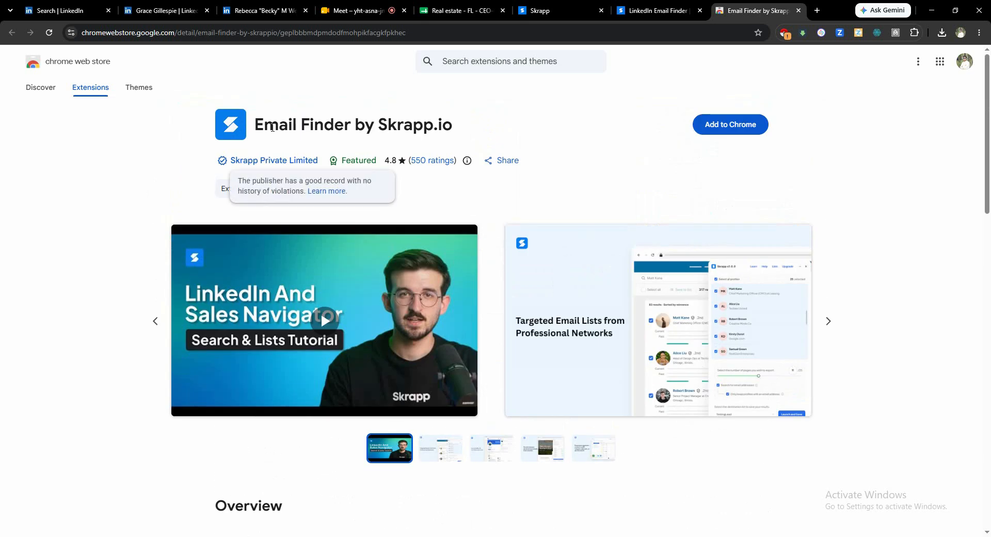
left_click_drag(253, 124, 509, 138)
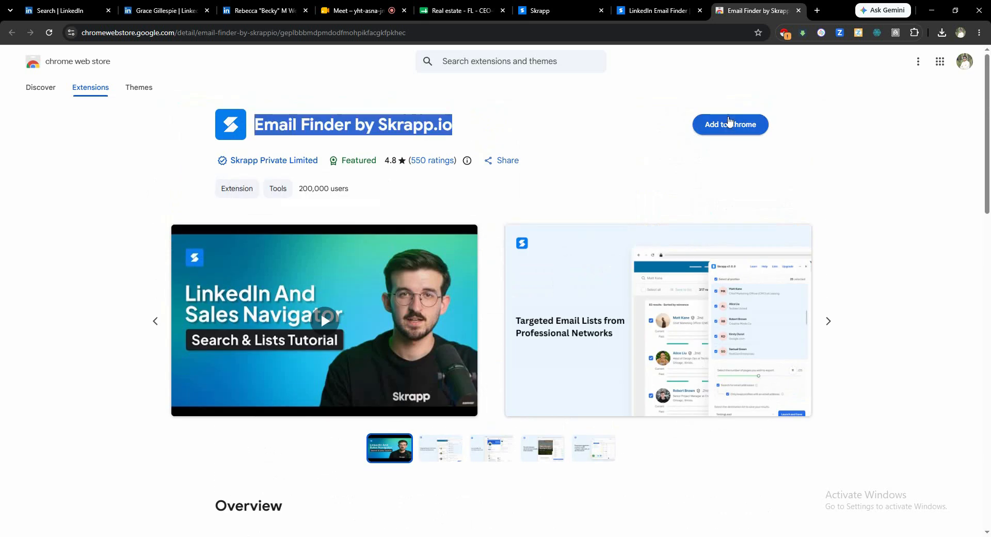
left_click(649, 124)
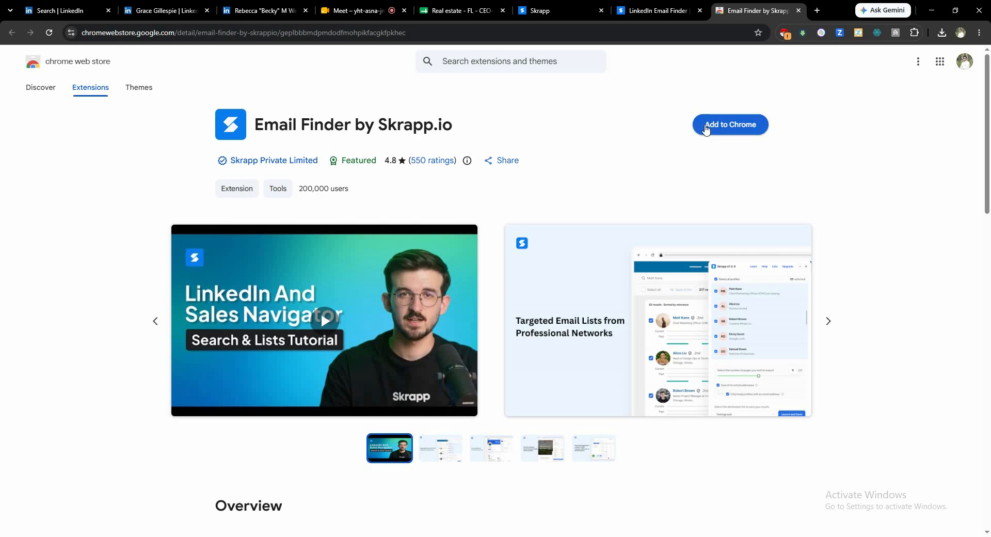
- Add the Email Finder by Skrapp.io extension to Chrome and close the Skrapp tab it opens
left_click(710, 125)
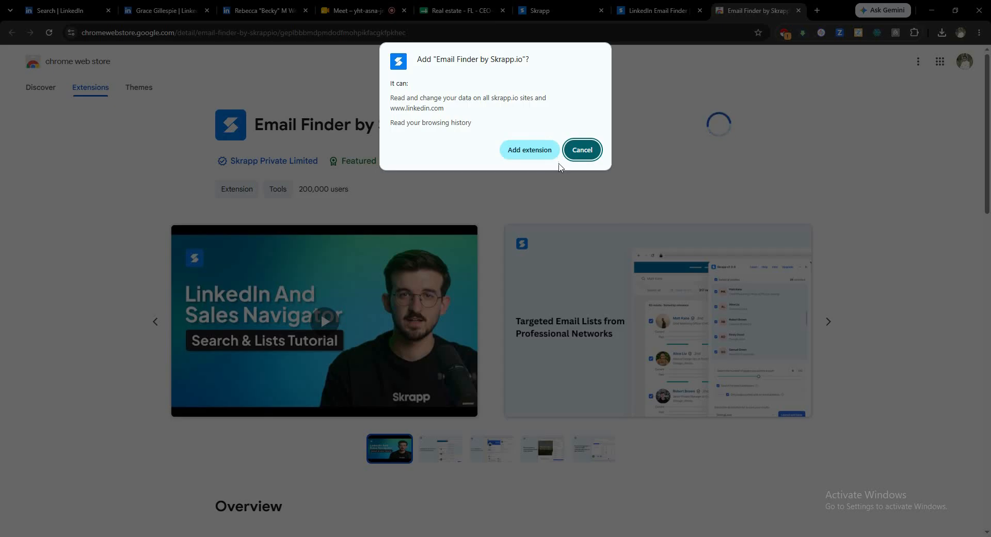
left_click(531, 150)
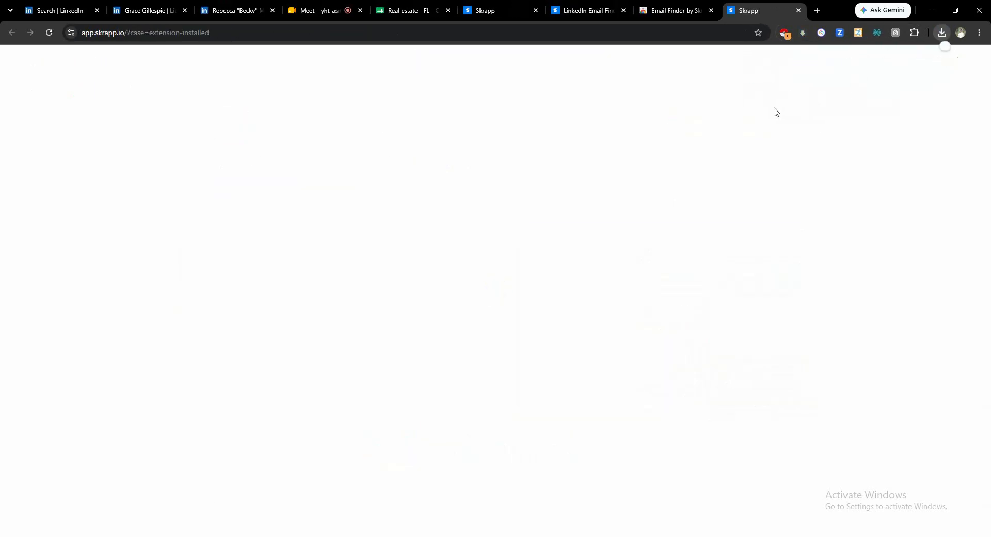
left_click(799, 11)
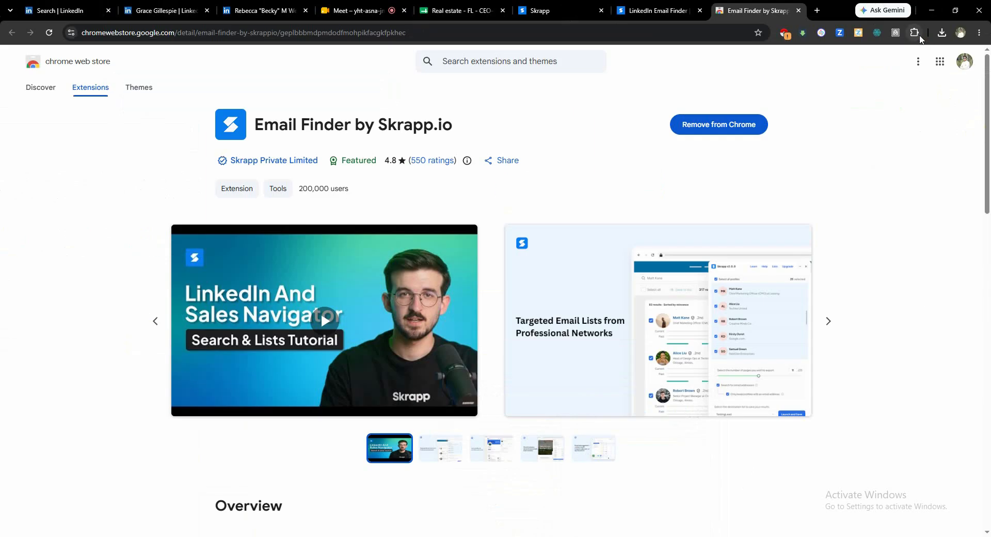
- Pin the Email Finder by Skrapp.io extension to the browser toolbar
left_click(863, 72)
left_click(877, 113)
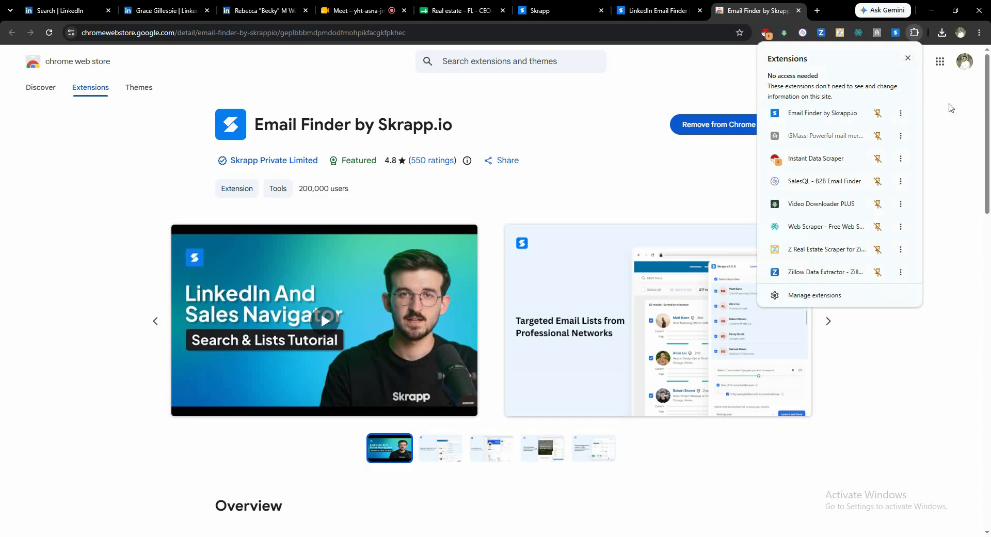
left_click(946, 106)
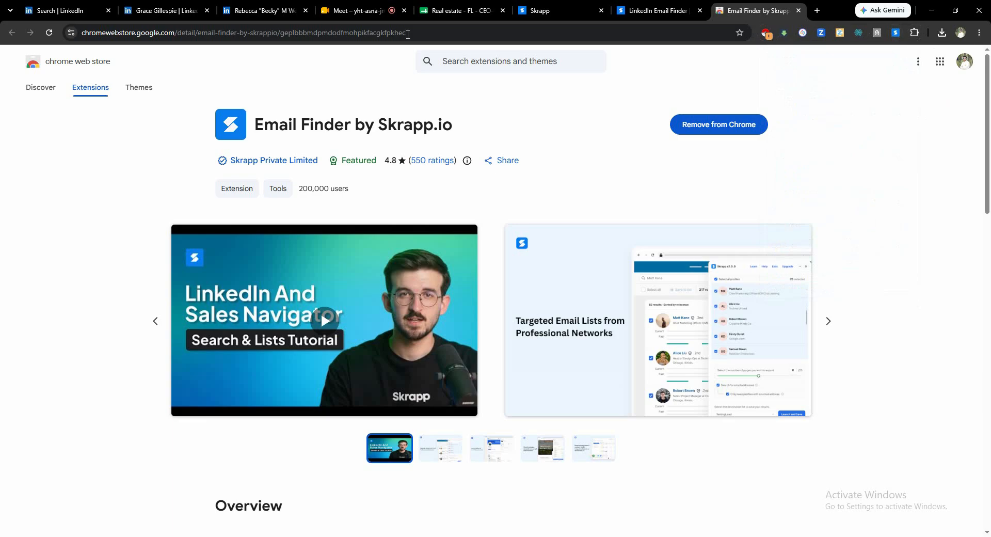
- Return to the Boca Raton business owner's LinkedIn profile and reload the page
left_click(274, 5)
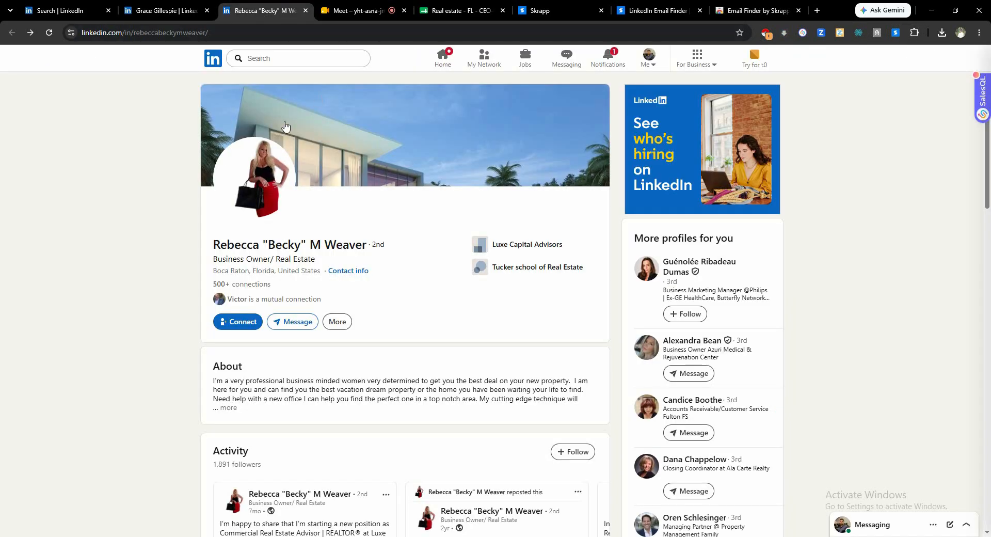
left_click(50, 33)
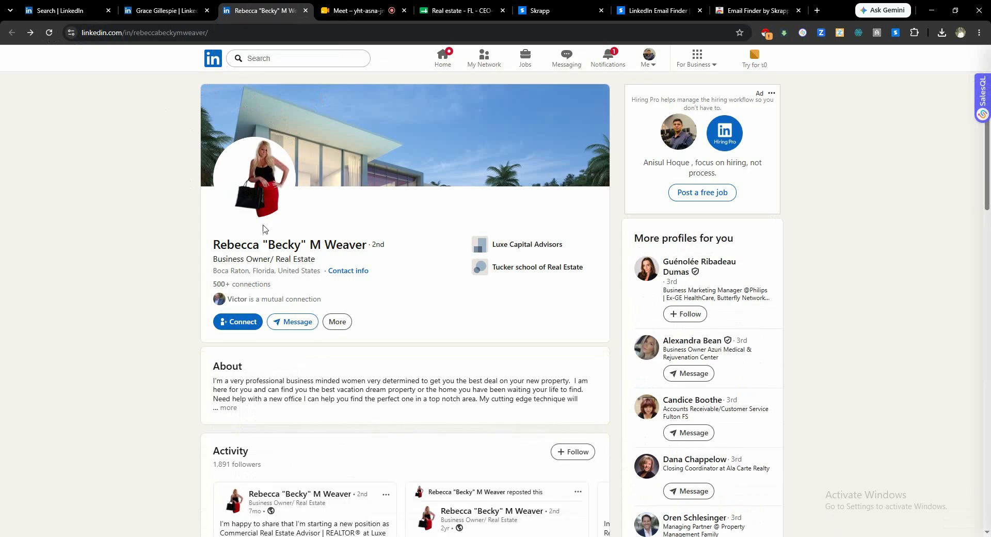
scroll(261, 227, "down", 4)
scroll(256, 240, "up", 4)
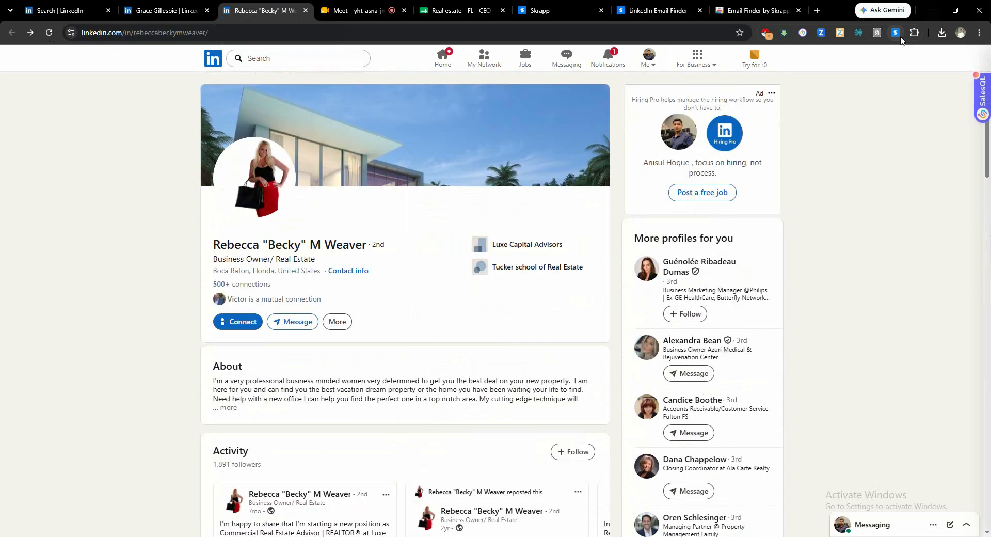
scroll(407, 228, "down", 3)
scroll(407, 229, "up", 3)
- Look up the Boca Raton prospect's email address with the Skrapp extension, then close its results
left_click(894, 34)
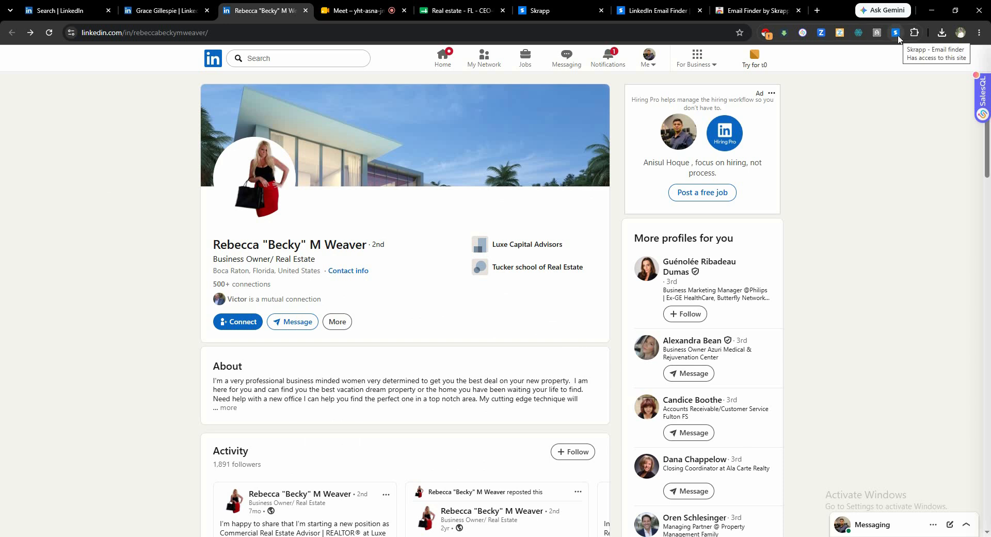
left_click(898, 37)
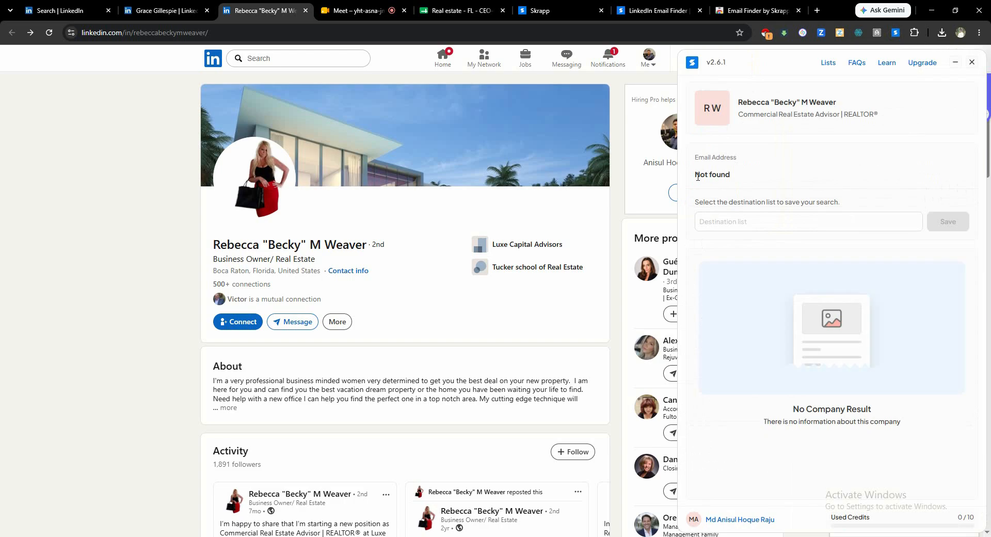
left_click_drag(697, 176, 730, 172)
left_click(749, 174)
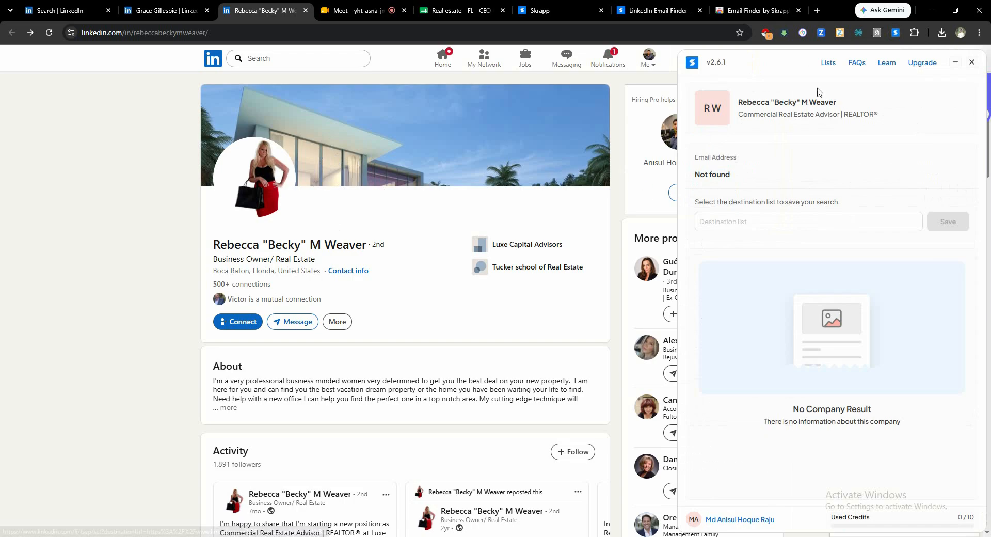
left_click(972, 63)
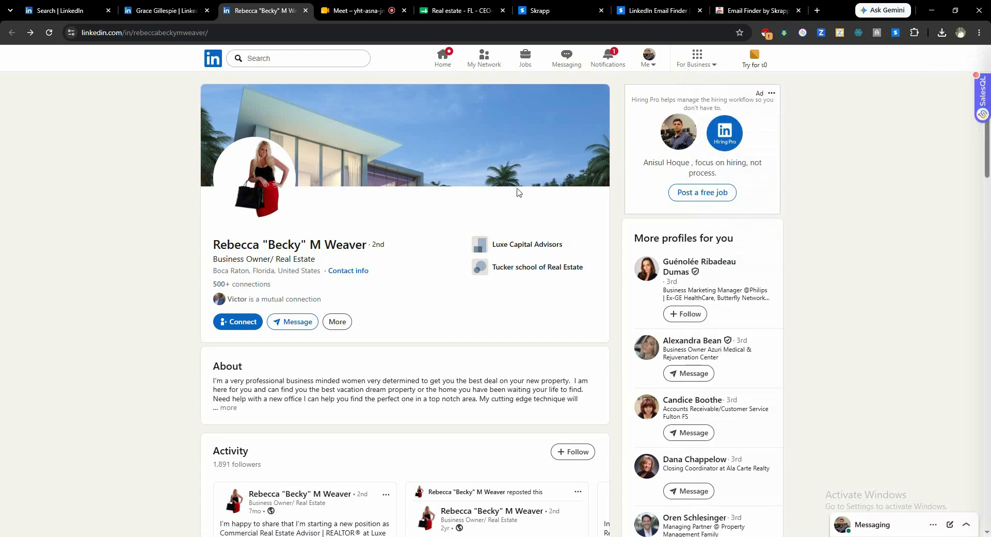
- Check SalesQL for contact details of the Boca Raton prospect, then collapse it without revealing the information
scroll(515, 192, "down", 4)
scroll(491, 207, "up", 4)
scroll(516, 193, "down", 1)
scroll(420, 197, "up", 1)
left_click(981, 106)
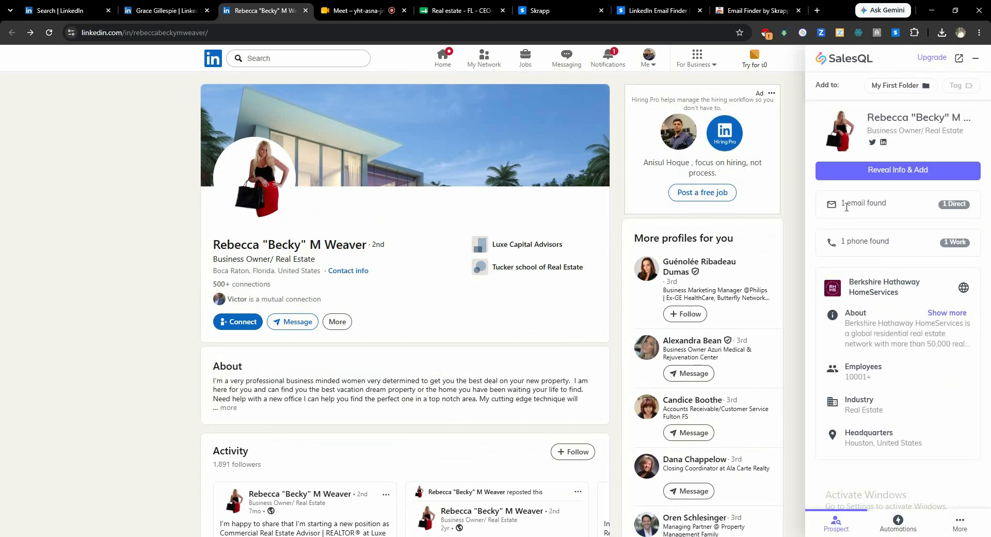
left_click_drag(900, 208, 841, 203)
left_click(903, 222)
left_click(976, 58)
scroll(717, 261, "down", 4)
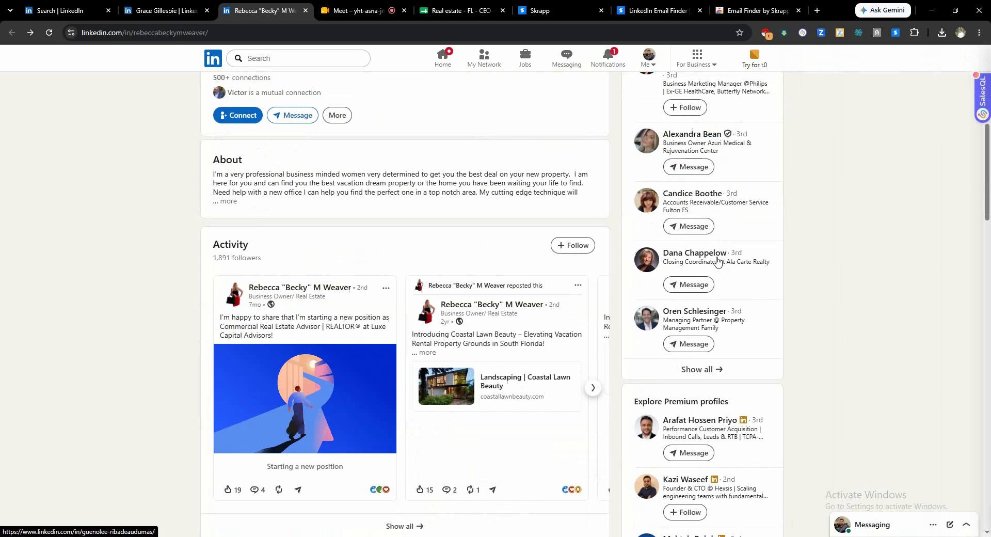
scroll(717, 261, "up", 3)
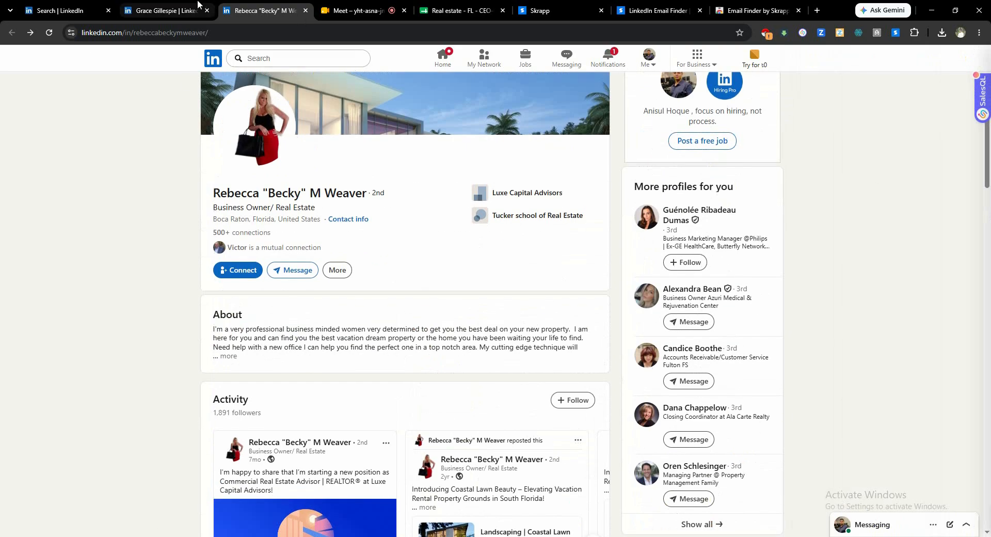
- Reload the Muscle Vodka founder's LinkedIn profile, look up the email with Skrapp, and return to the people search results
left_click(198, 6)
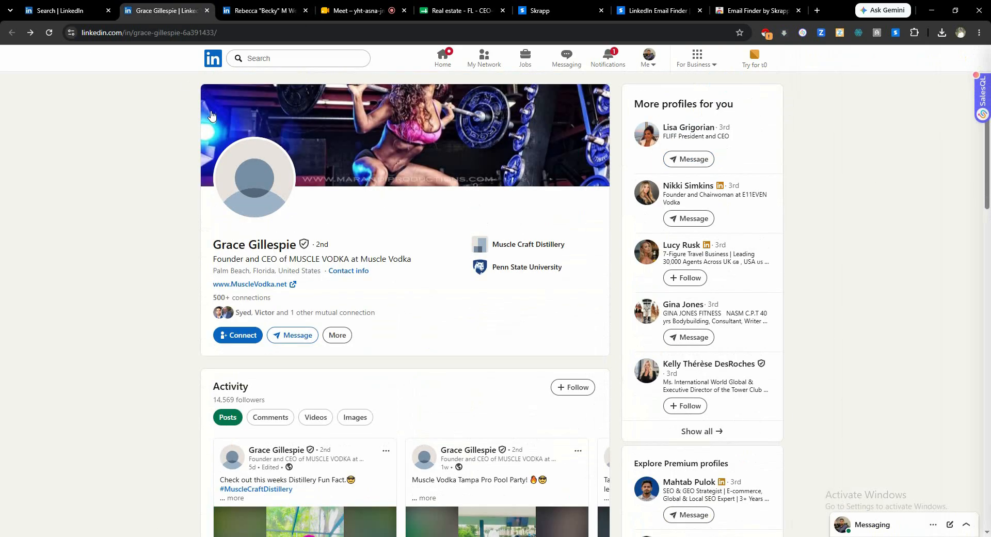
left_click(52, 39)
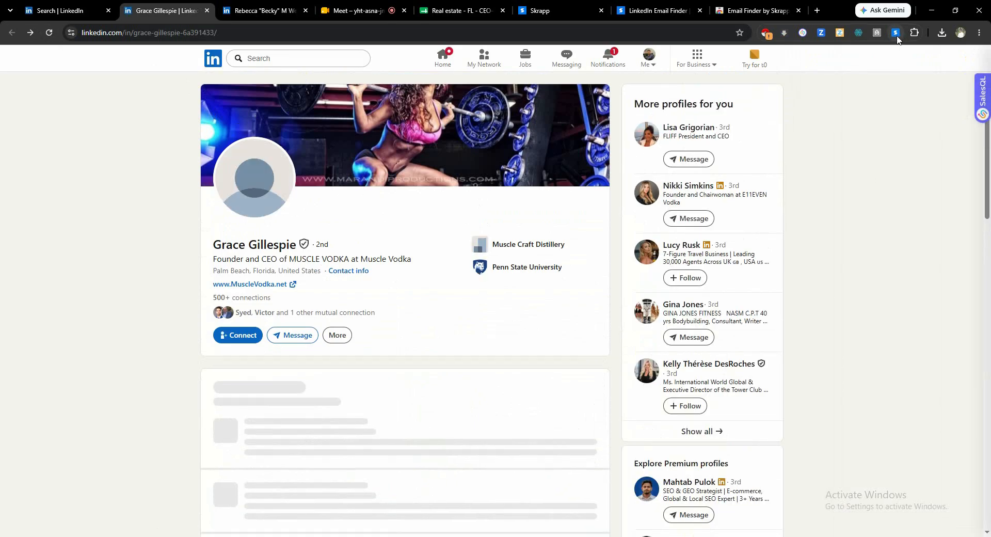
left_click(899, 38)
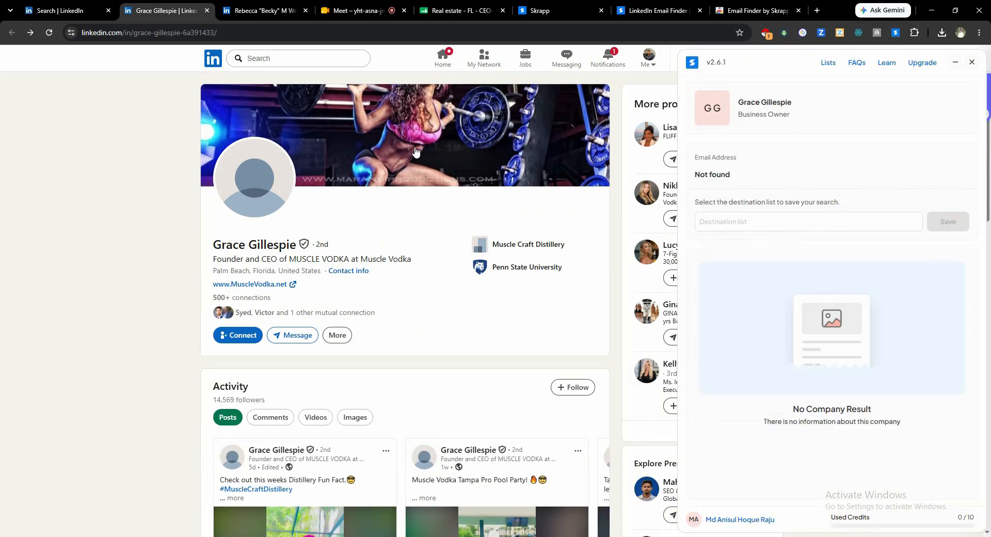
left_click(72, 10)
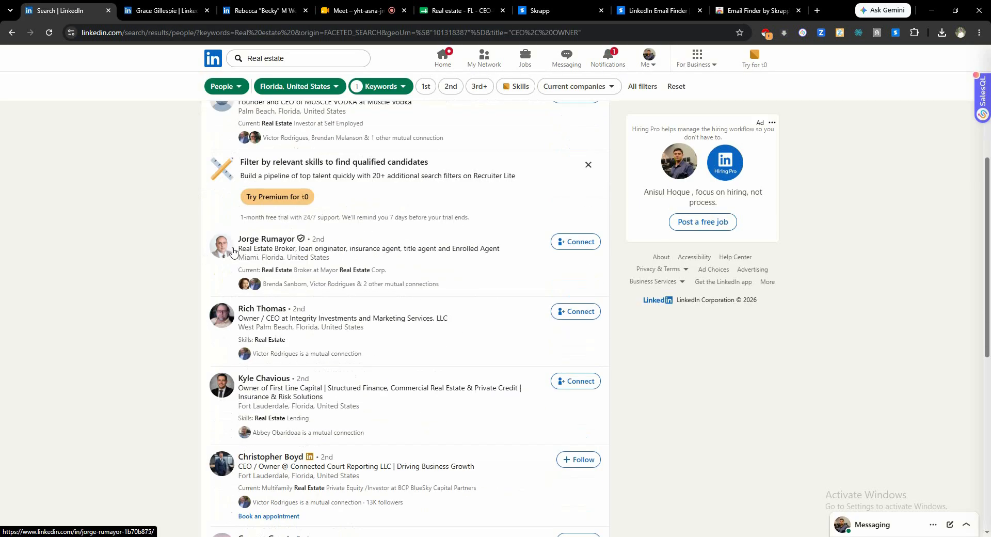
- Open the Miami real estate broker's LinkedIn profile in a new tab, look up the email address with Skrapp, and close its results
right_click(261, 242)
left_click(289, 256)
left_click(155, 11)
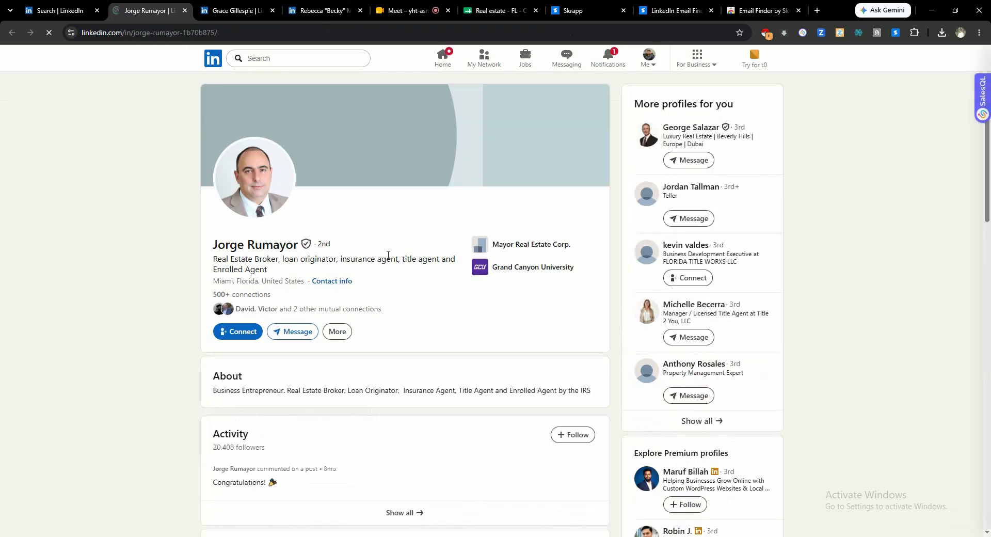
left_click(896, 34)
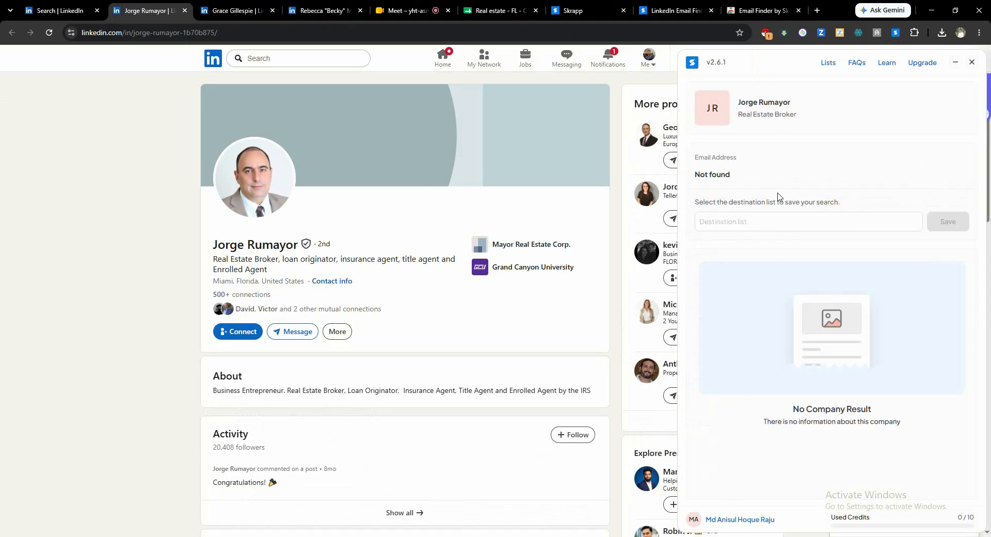
left_click_drag(732, 178, 697, 176)
left_click(619, 232)
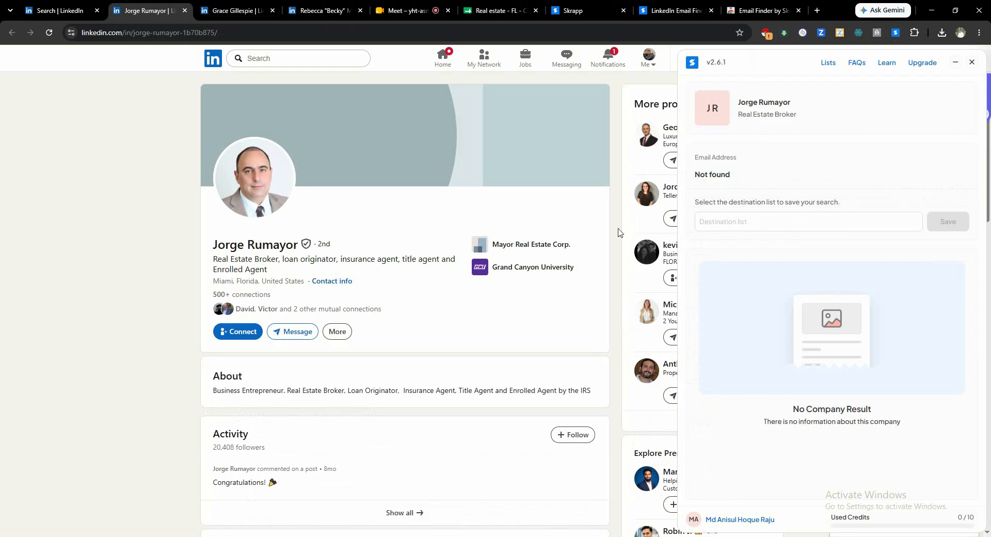
left_click(974, 63)
left_click(242, 7)
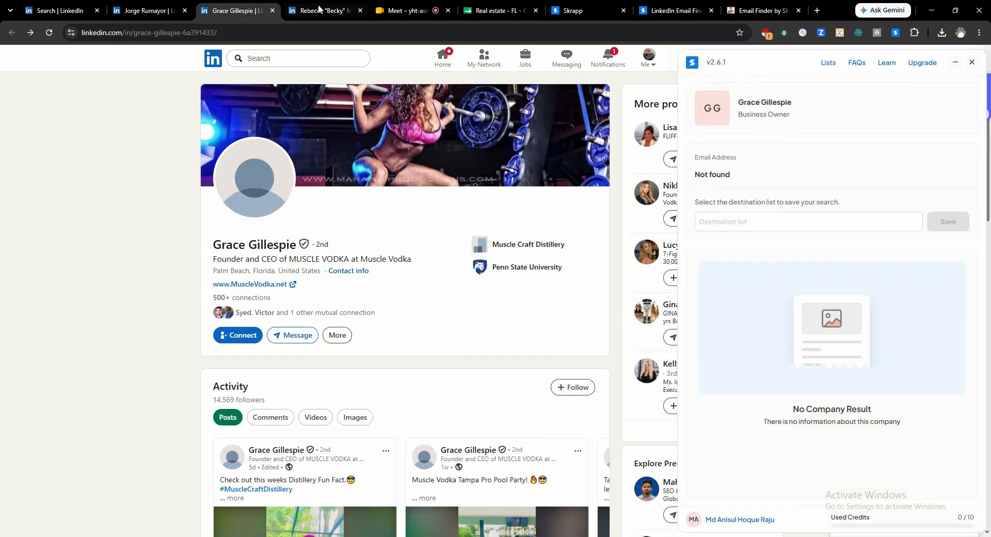
left_click(317, 2)
scroll(225, 232, "down", 3)
scroll(229, 225, "up", 4)
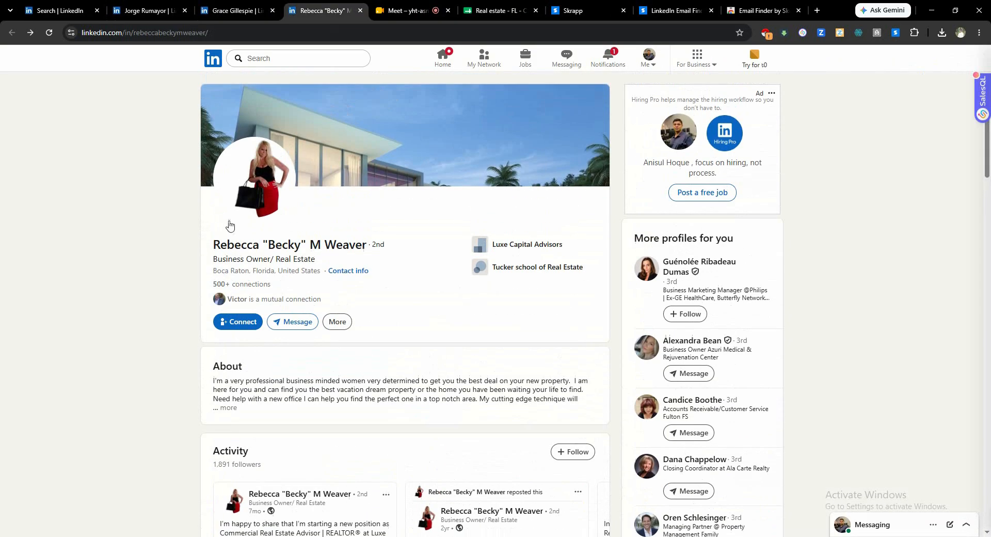
left_click(586, 10)
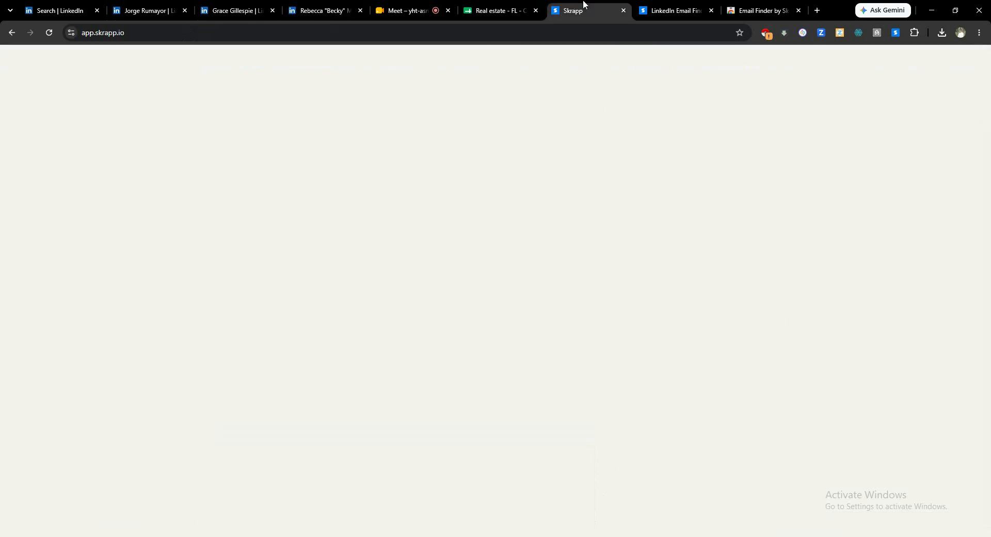
- Search Google for "sales QL" in a new tab and open the SalesQL website
left_click(818, 10)
left_click(404, 32)
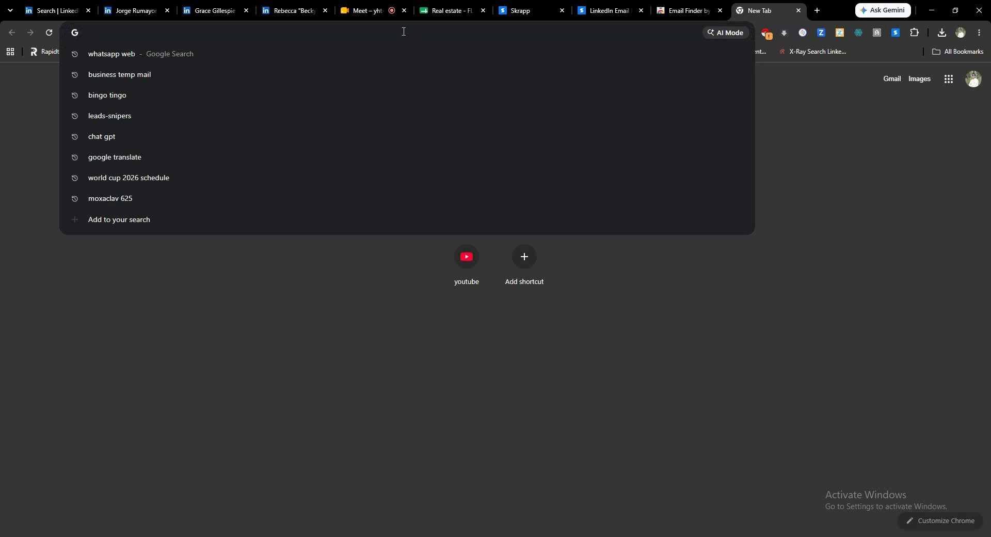
type("sales")
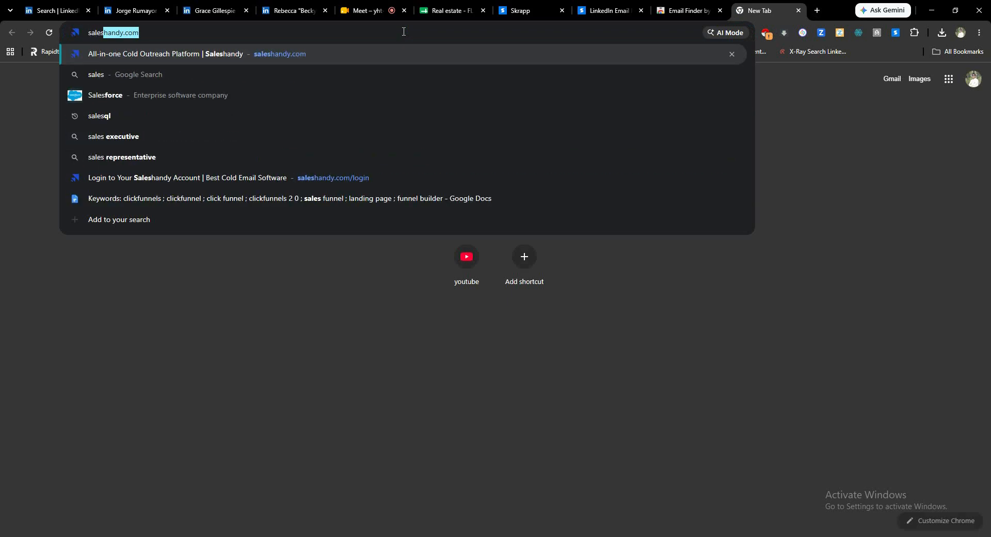
type(" QL")
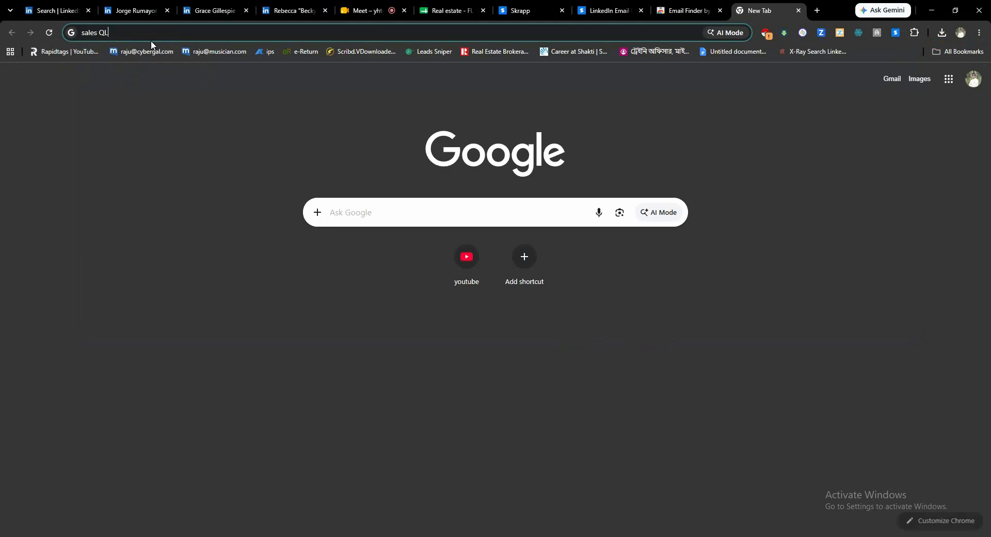
key("Return")
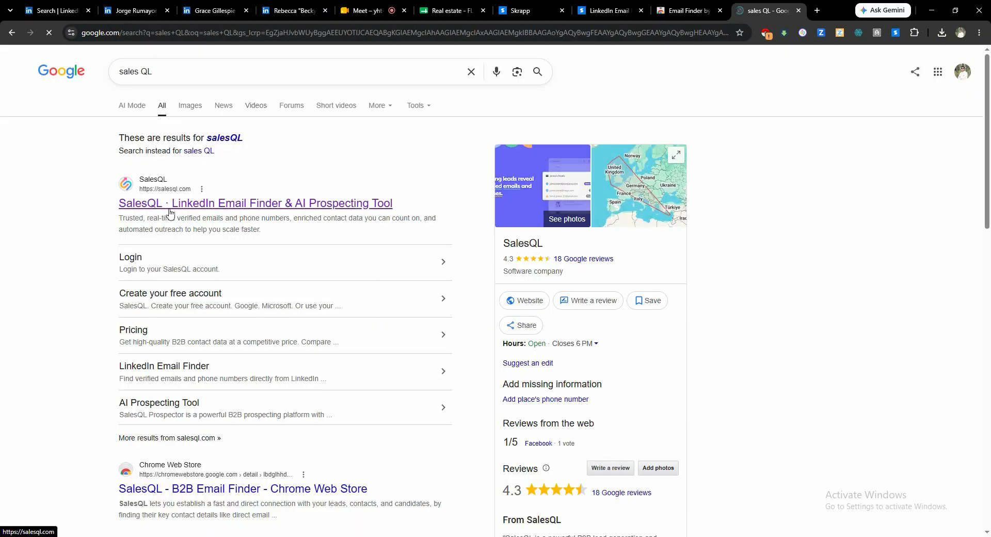
left_click(285, 206)
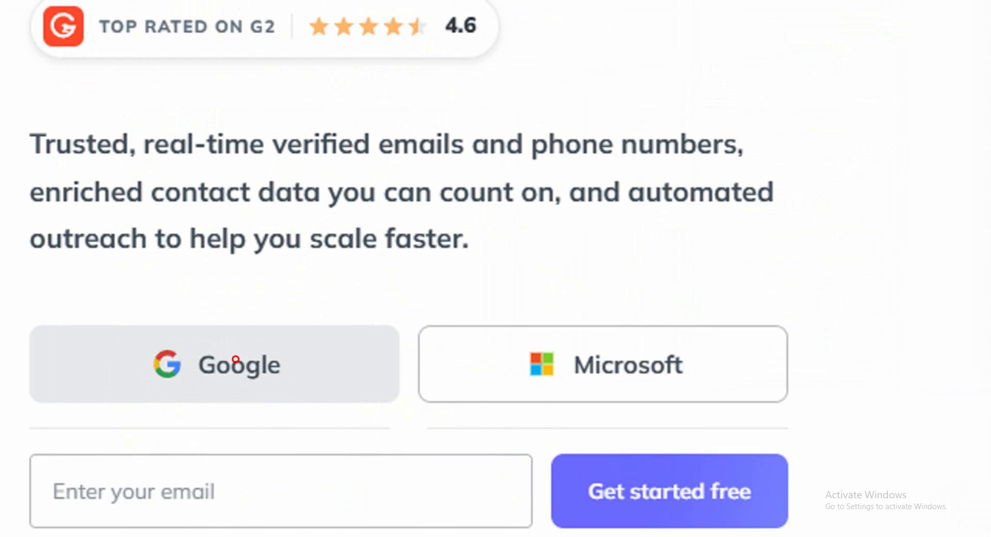
- Sign in to SalesQL with the existing Google account, look over the dashboard home page, and close it
left_click(251, 361)
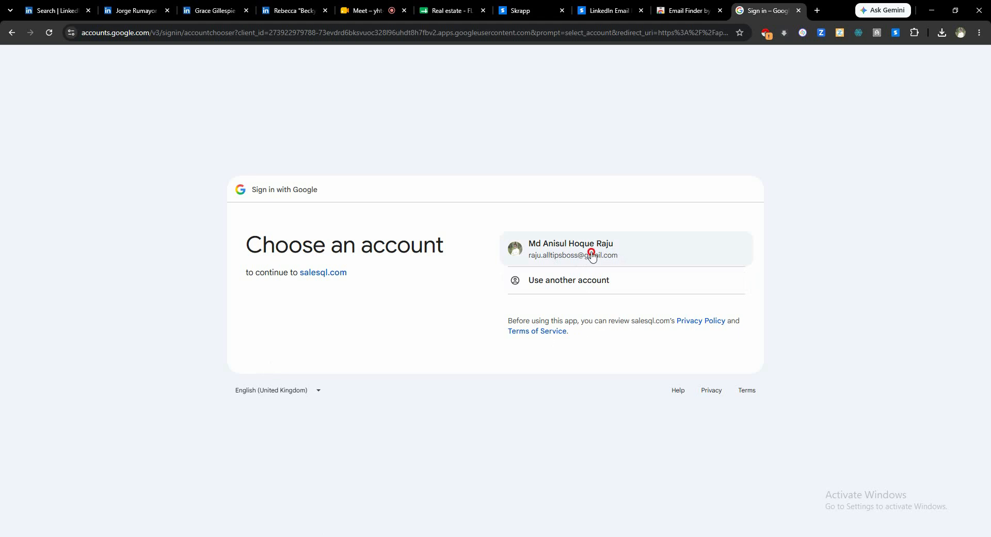
left_click(593, 255)
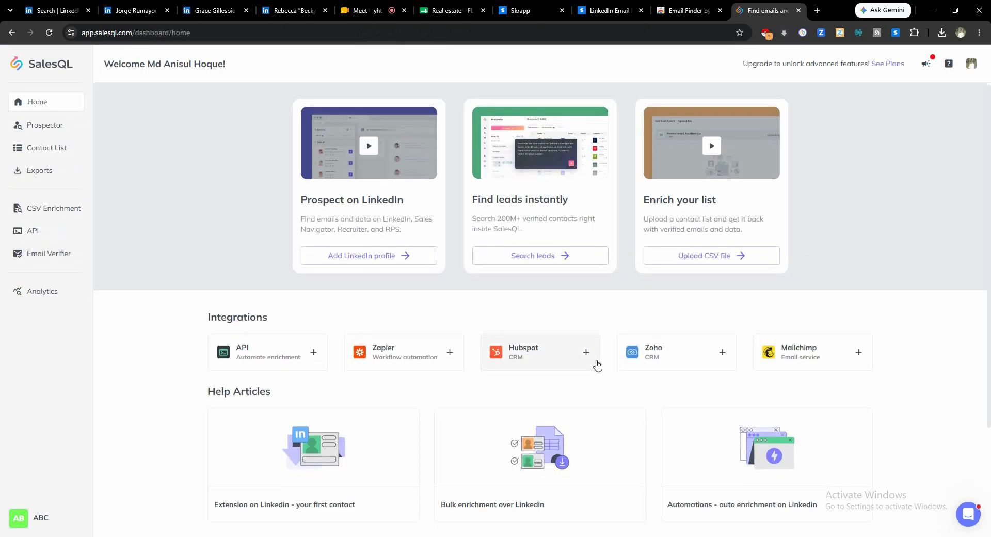
scroll(597, 365, "down", 3)
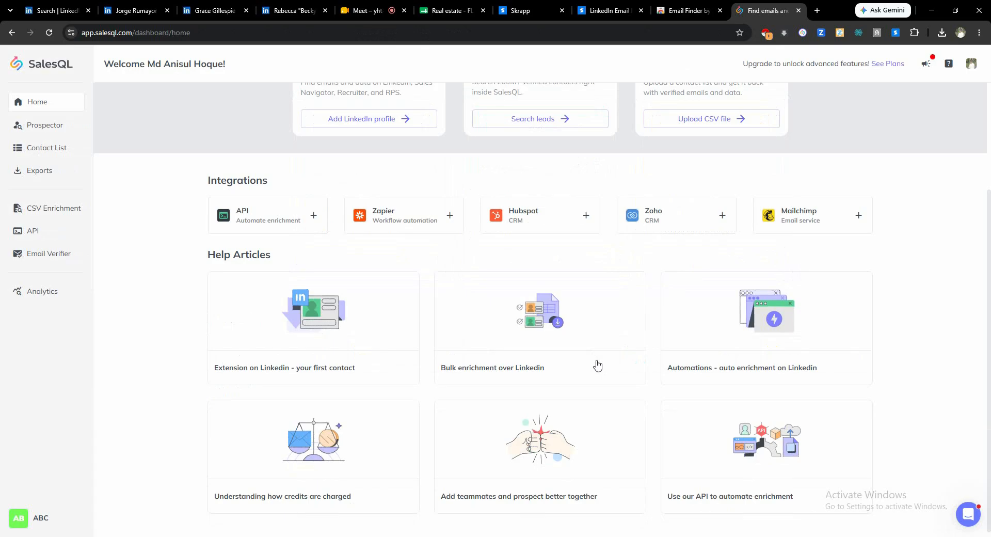
scroll(597, 366, "up", 3)
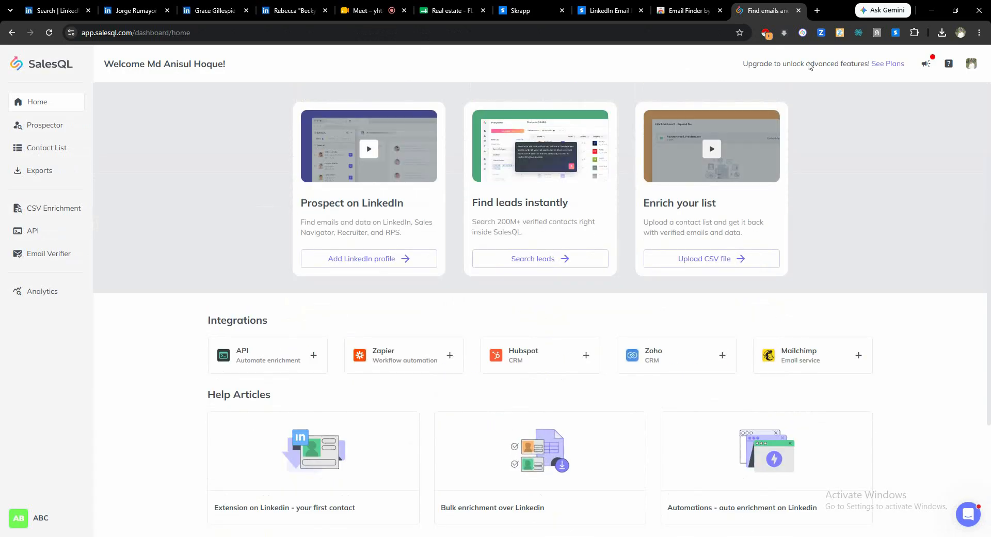
left_click(799, 11)
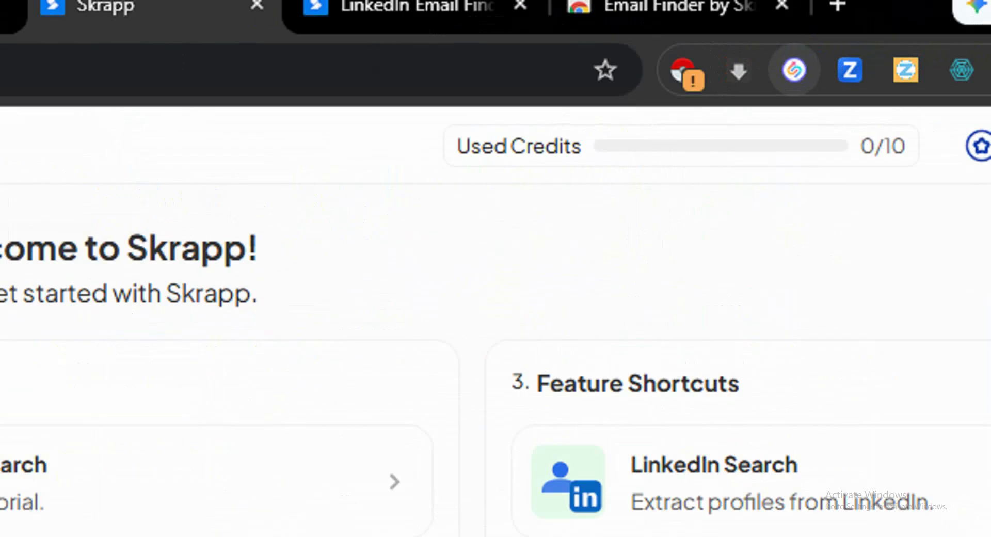
- Search for "salesql extension for chrome" in a new tab and open the SalesQL - B2B Email Finder page in the Chrome Web Store
left_click(838, 5)
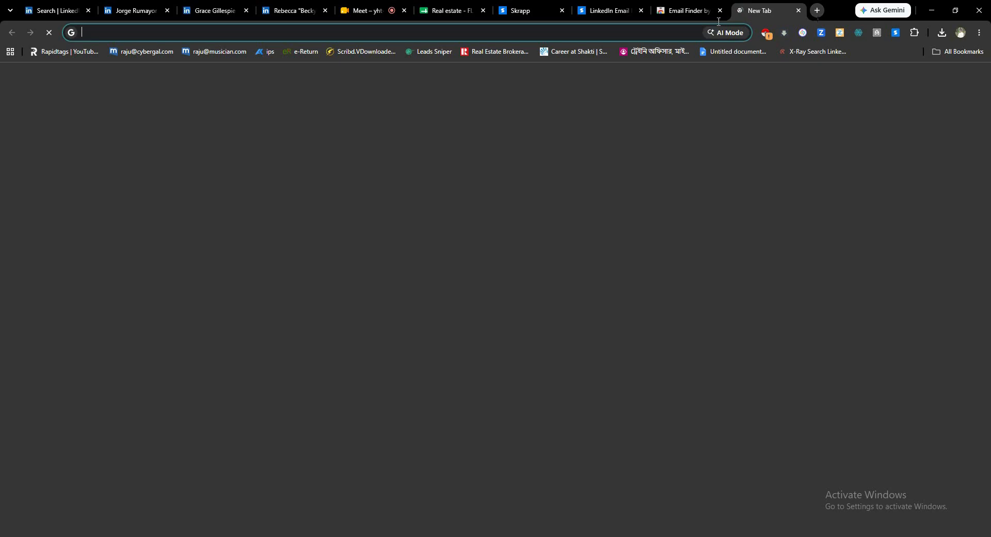
type("sale")
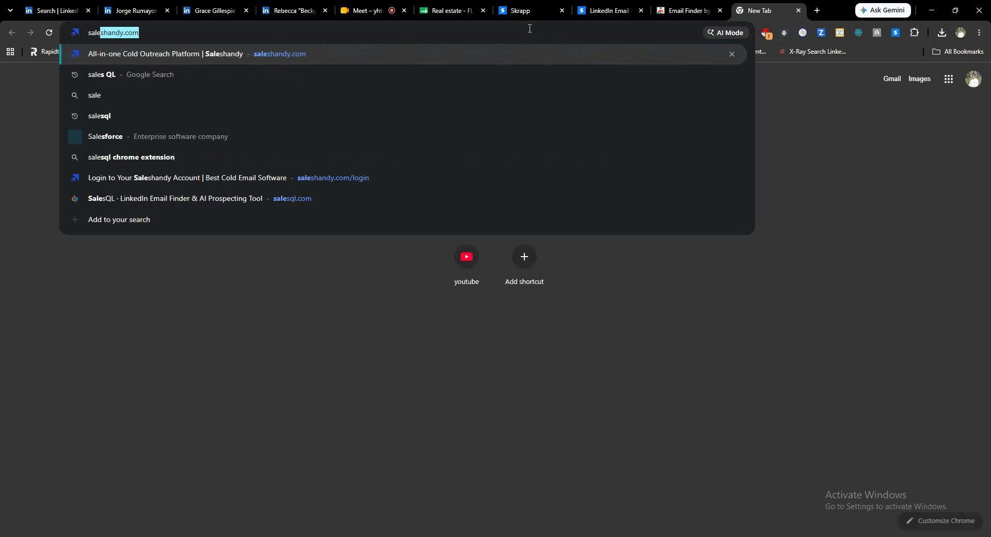
type("s ql ex")
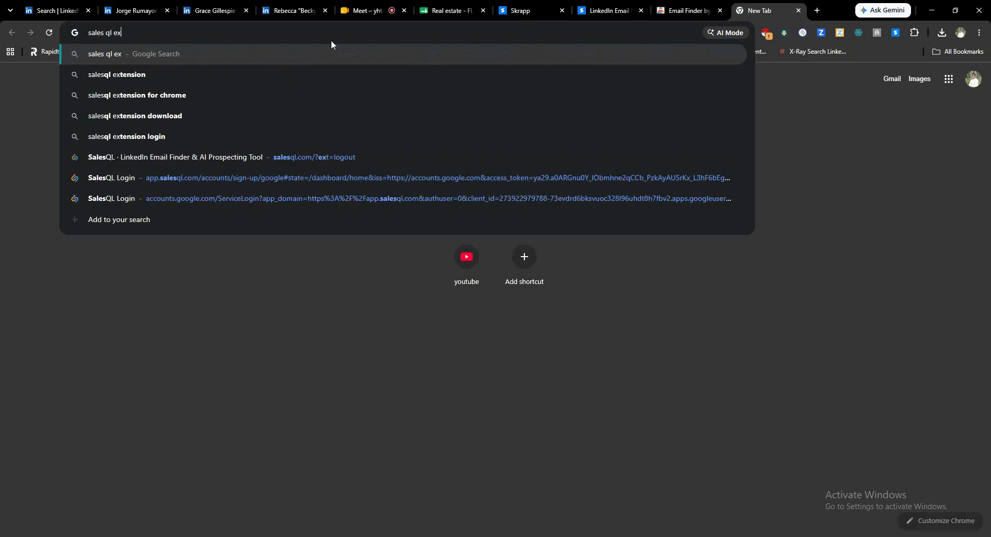
left_click(230, 96)
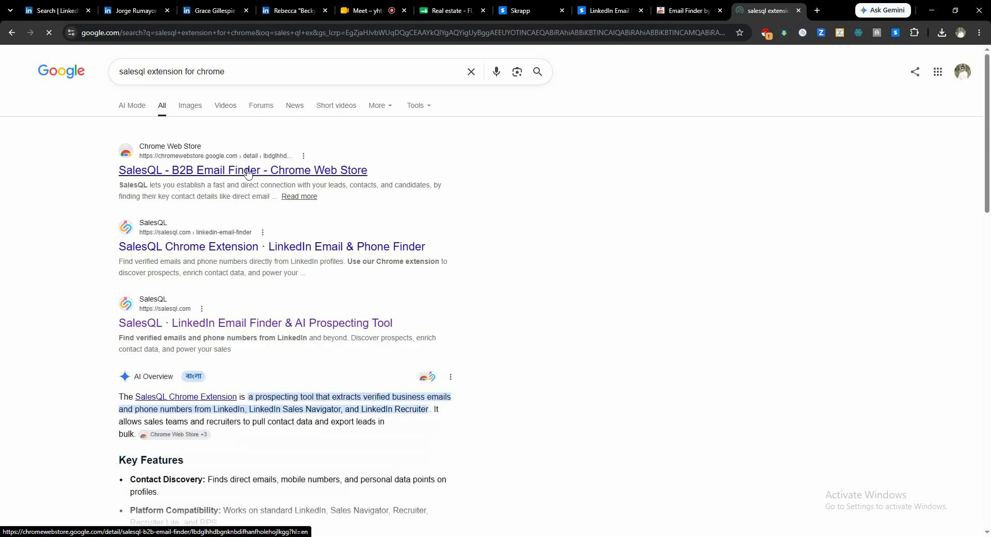
right_click(269, 169)
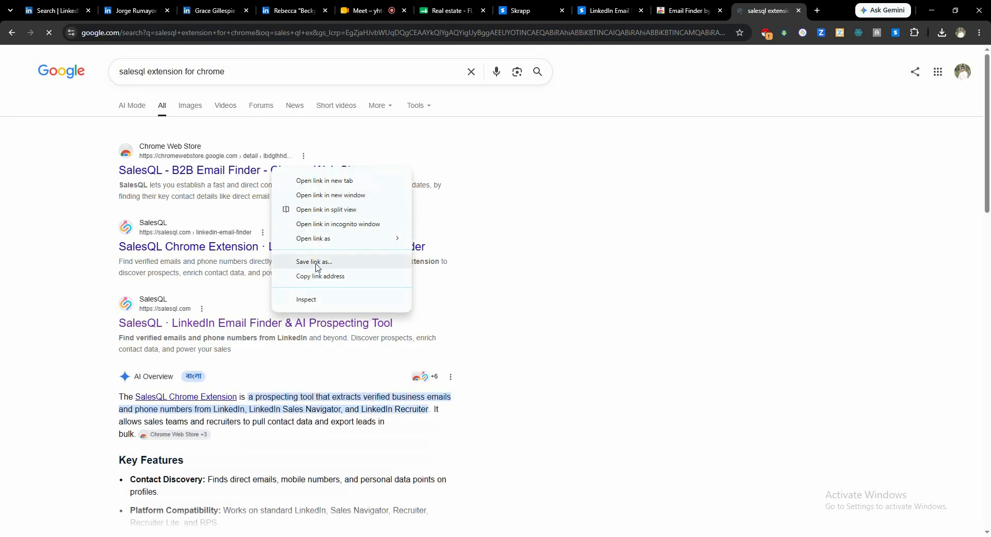
left_click(225, 170)
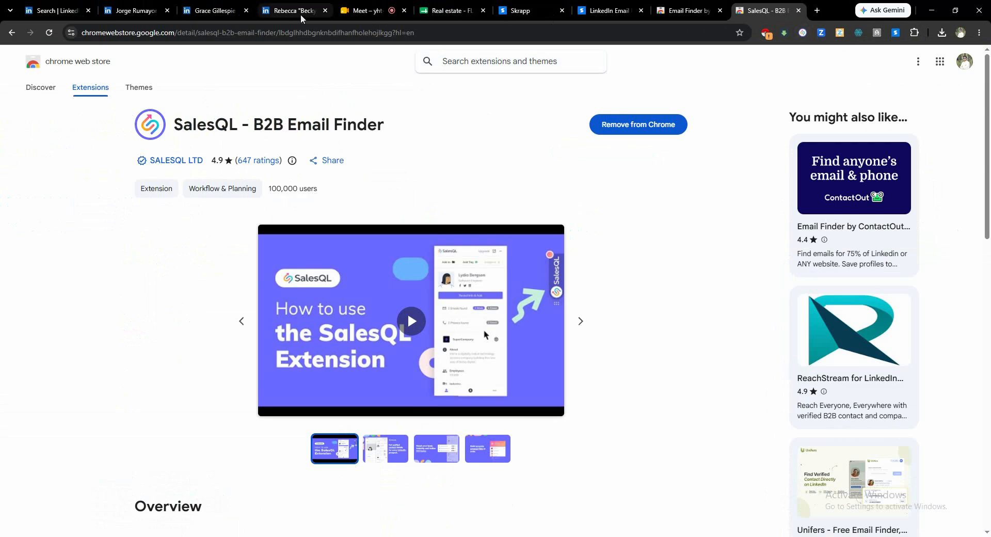
- Reload the Boca Raton business owner's LinkedIn profile and reveal the prospect's contact information with SalesQL
left_click(289, 9)
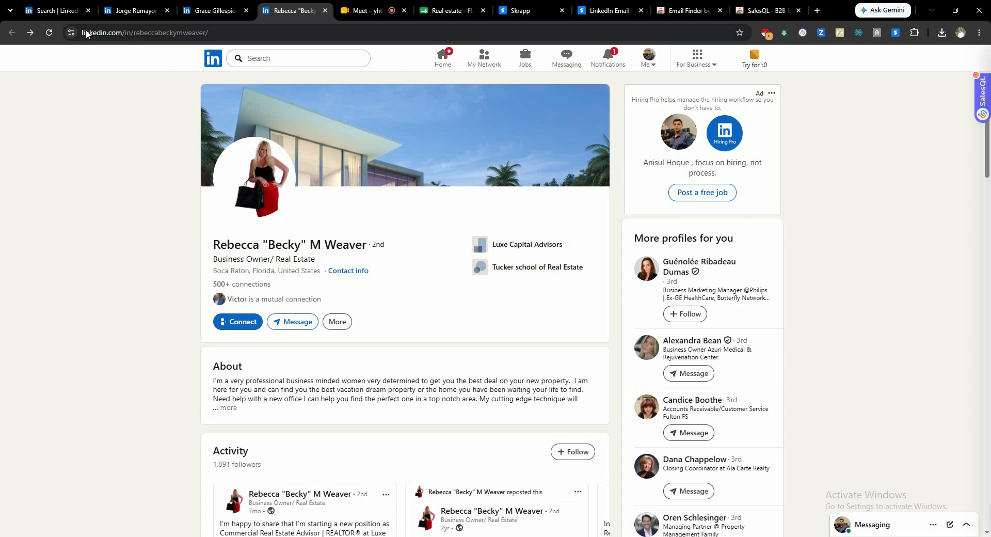
left_click(50, 33)
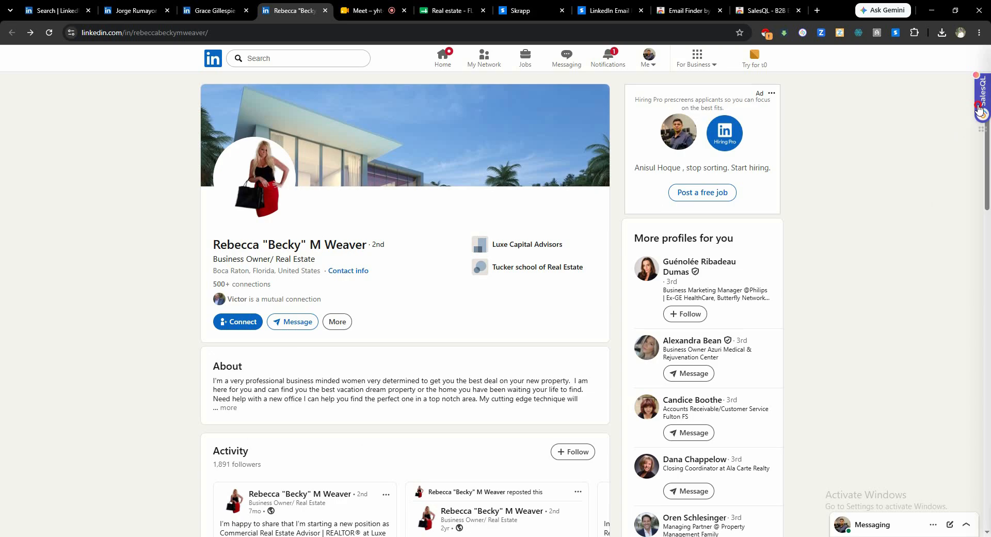
left_click(979, 108)
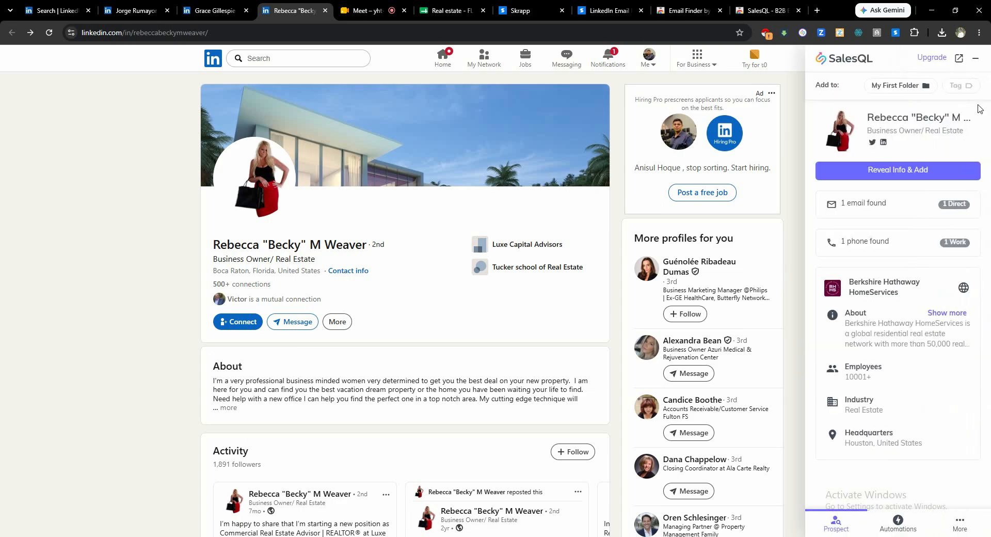
left_click_drag(850, 202, 887, 203)
left_click(909, 207)
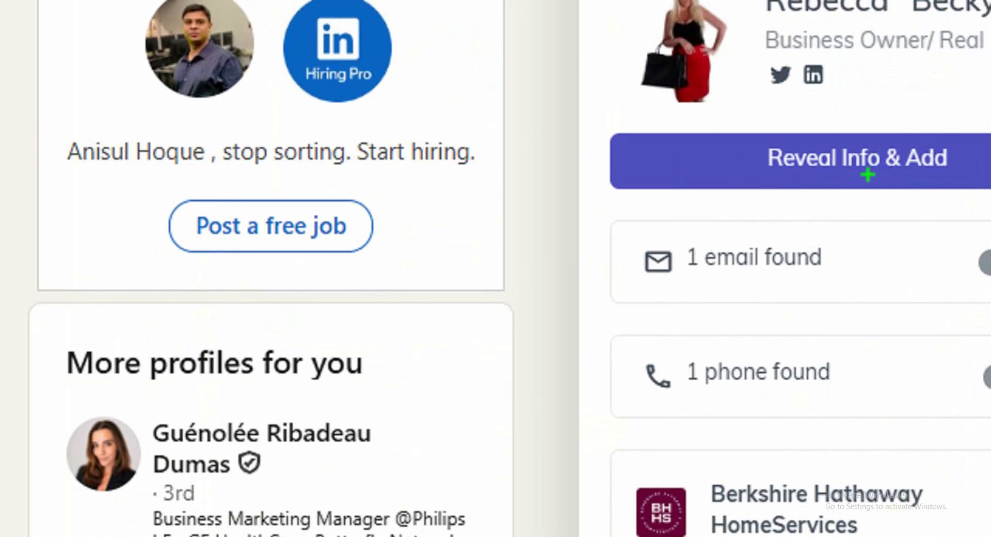
mouse_move(751, 134)
left_mouse_down()
mouse_move(854, 177)
mouse_move(971, 196)
mouse_move(961, 199)
left_mouse_up()
key("Escape")
left_click(917, 174)
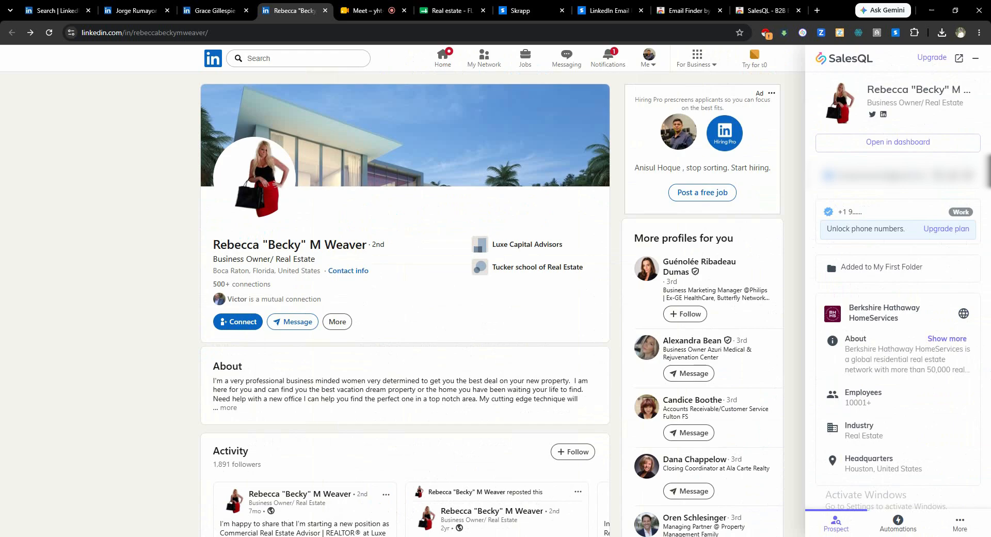
- Copy the Boca Raton prospect's revealed email address into cell B2 of the Real estate - FL - CEO-Owner sheet
left_click(931, 175)
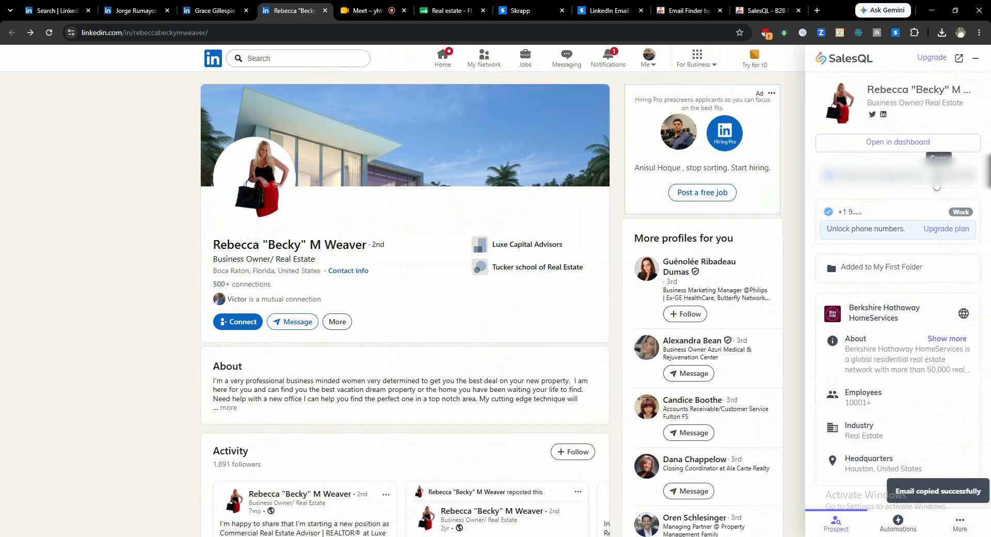
left_click(440, 11)
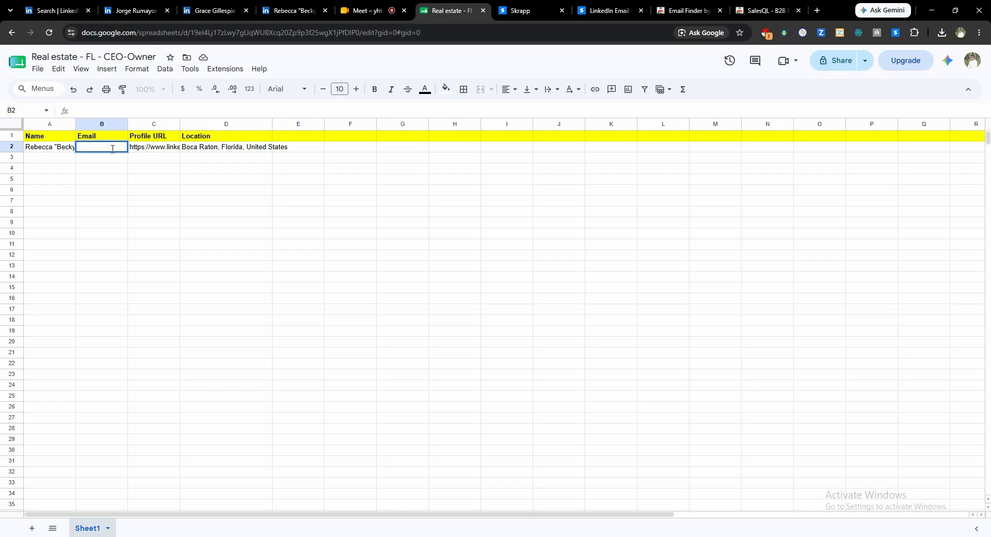
key("ctrl+v")
left_click(107, 181)
left_click(100, 156)
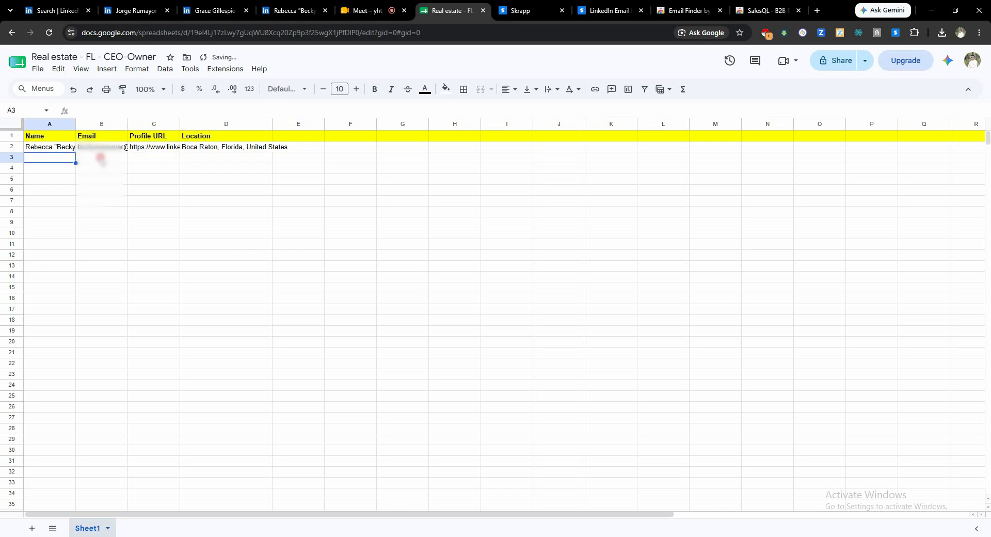
- Copy the Miami broker's full name from LinkedIn into cell A3 of the prospect sheet, and return to the broker's profile
left_click(132, 11)
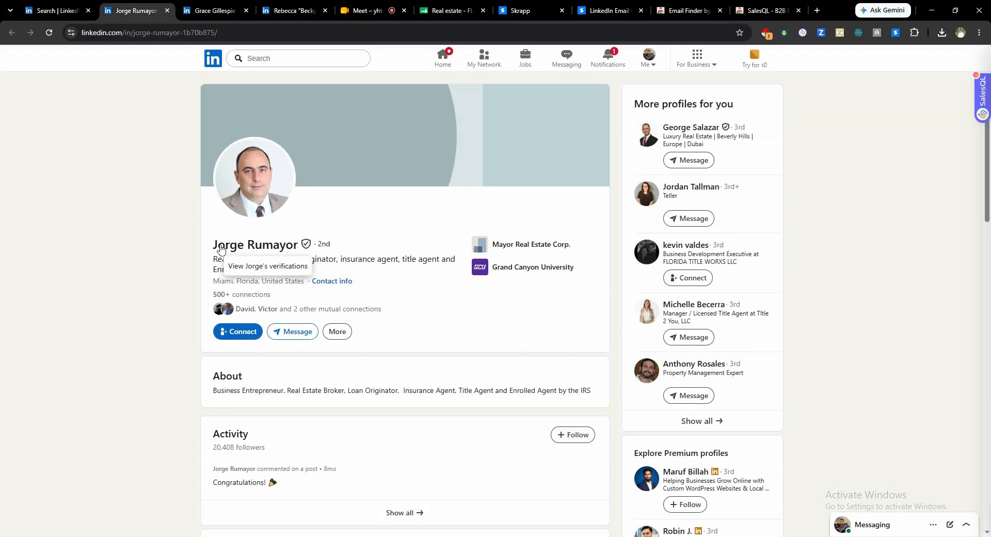
left_click_drag(211, 244, 302, 246)
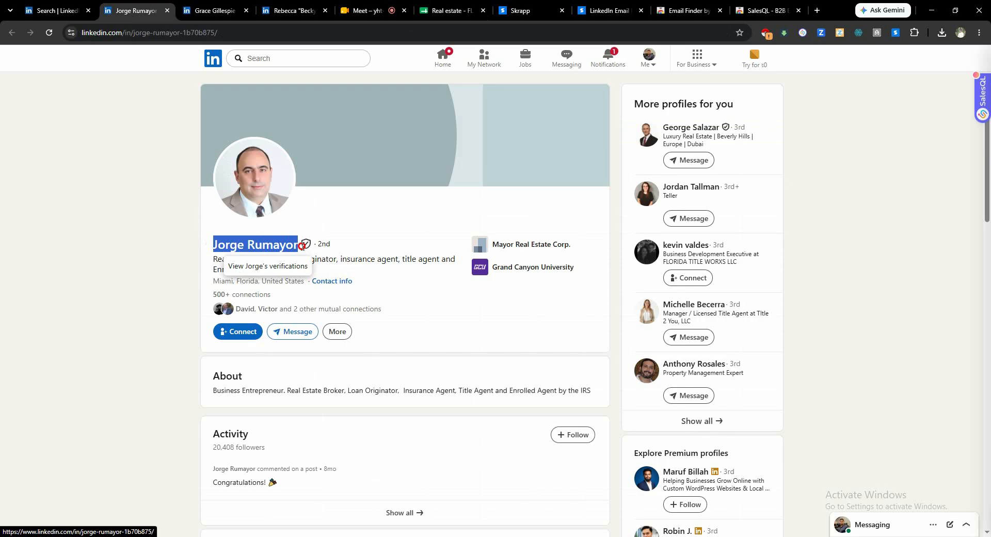
key("ctrl+c")
left_click(449, 10)
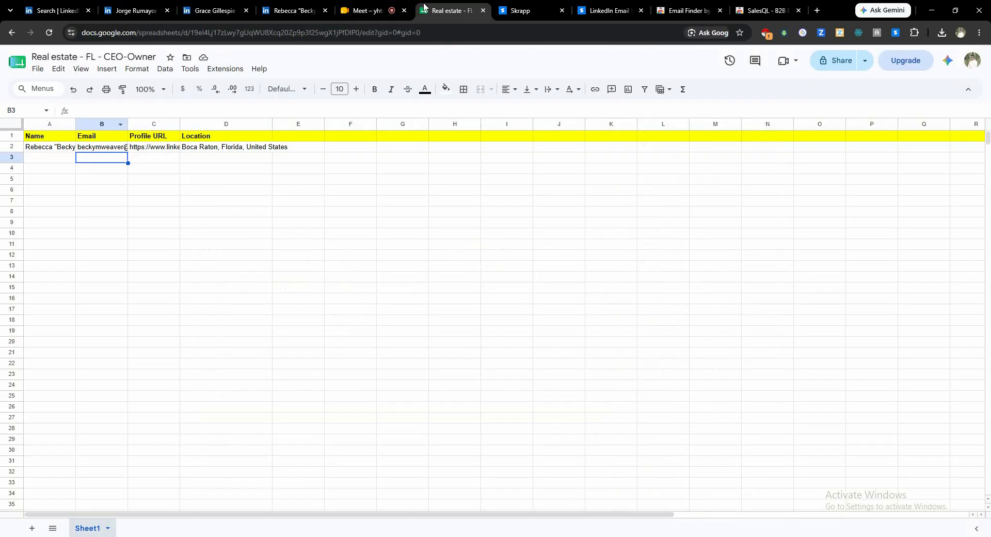
left_click(35, 161)
double_click(36, 161)
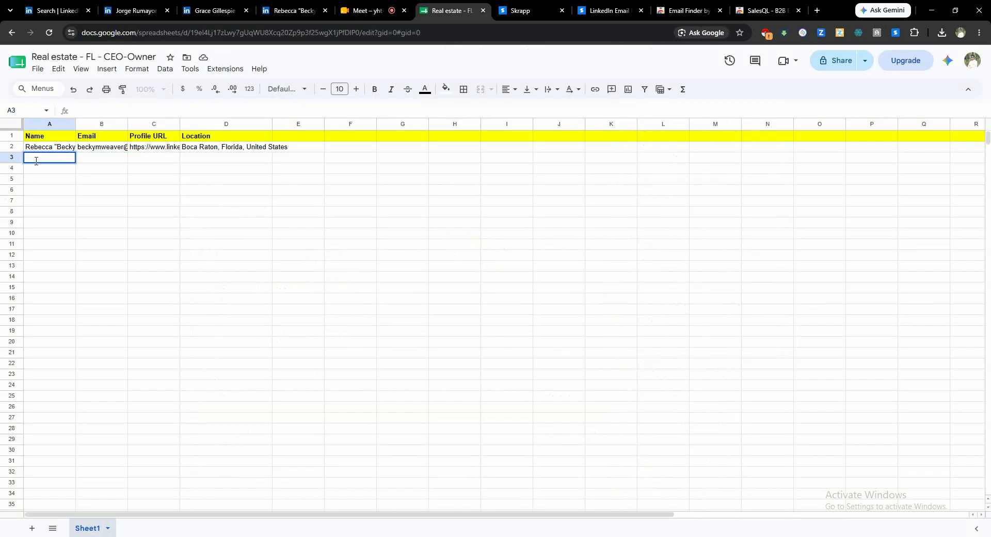
key("ctrl+v")
left_click(103, 160)
left_click(134, 11)
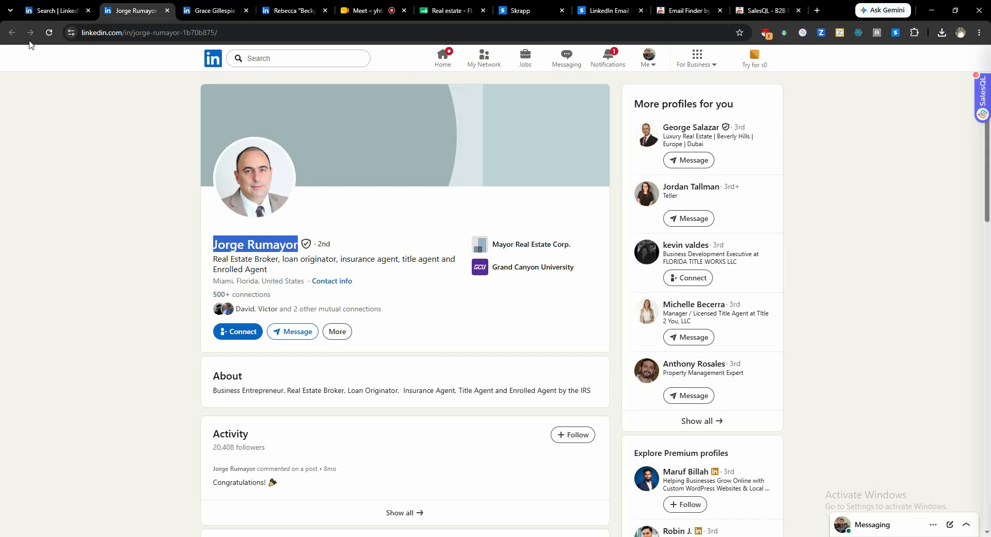
- Reload the Miami broker's LinkedIn profile and reveal the broker's contact information with SalesQL
left_click(49, 33)
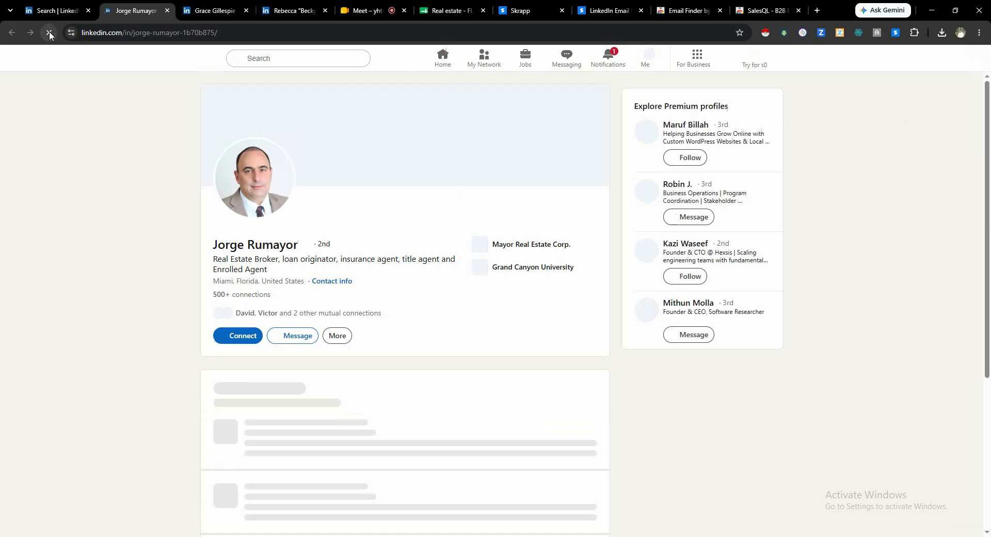
scroll(229, 217, "down", 3)
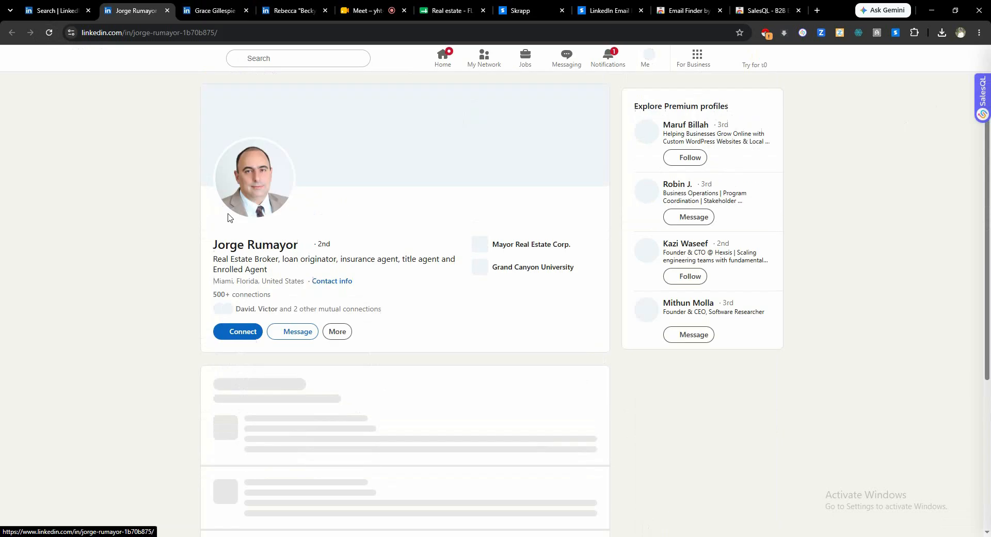
left_click(981, 112)
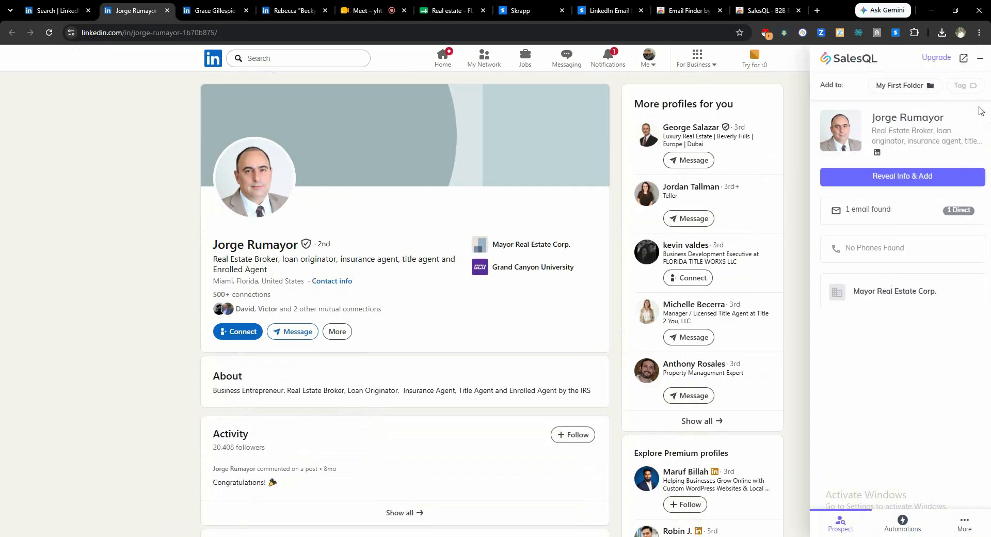
left_click(880, 176)
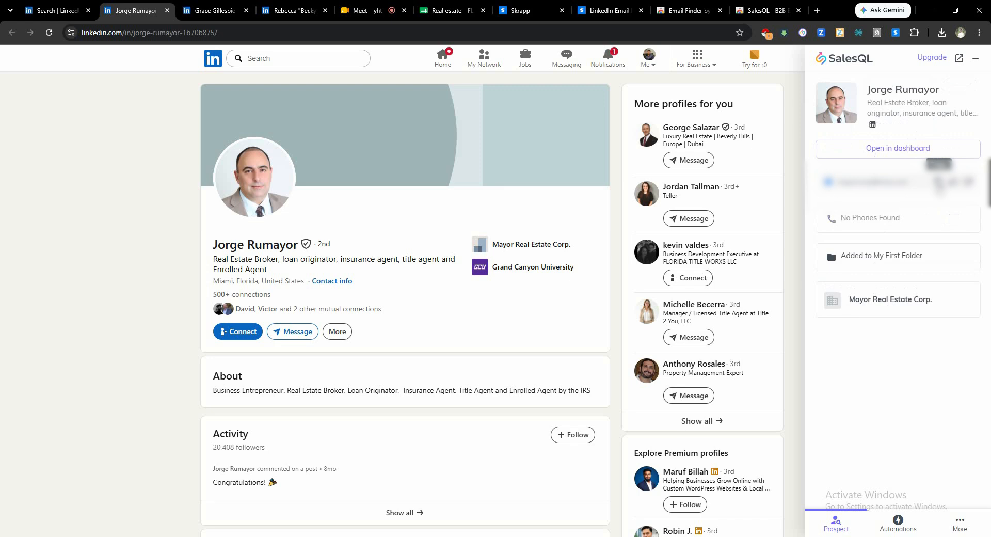
- Copy the Miami broker's revealed email address into cell B3 of the Real estate - FL - CEO-Owner sheet
left_click(939, 182)
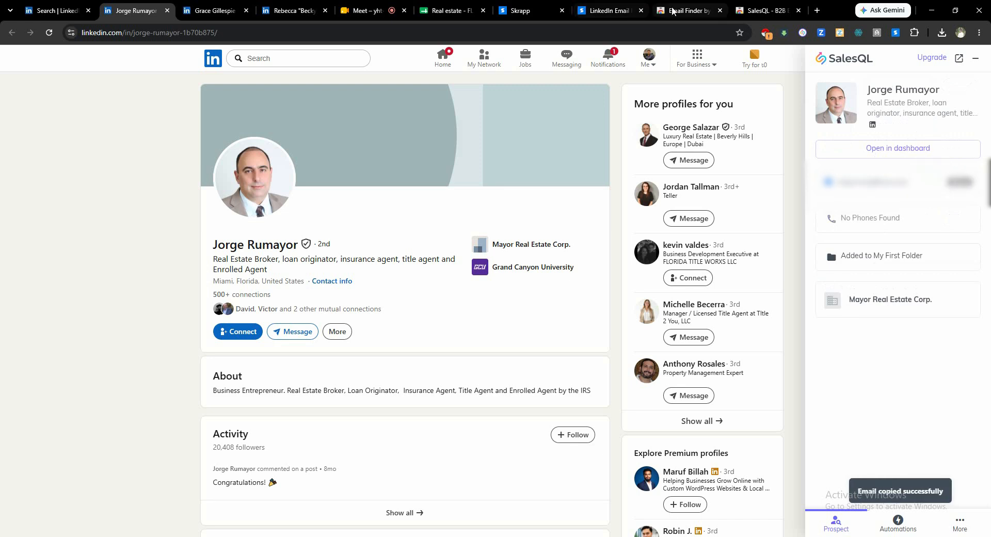
left_click(428, 5)
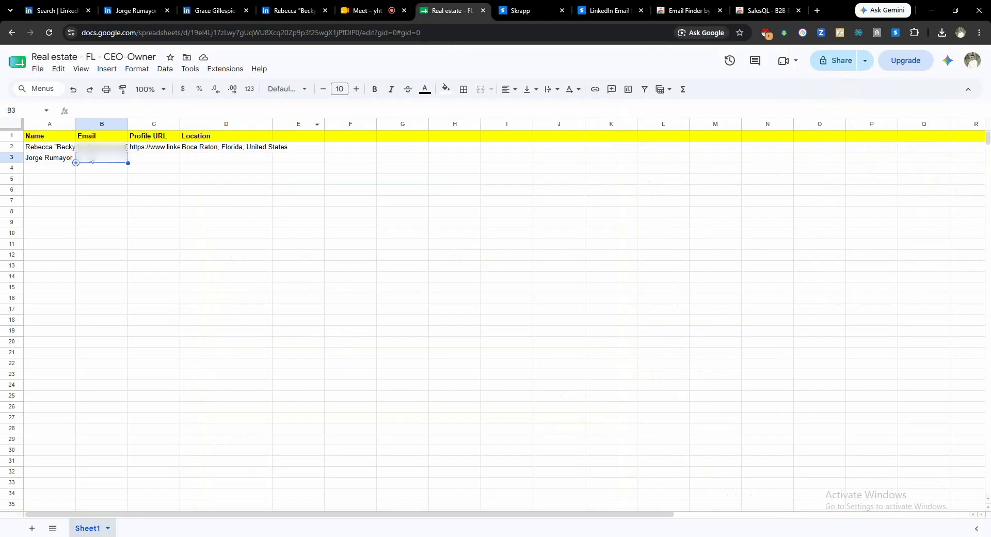
double_click(90, 159)
key("ctrl+v")
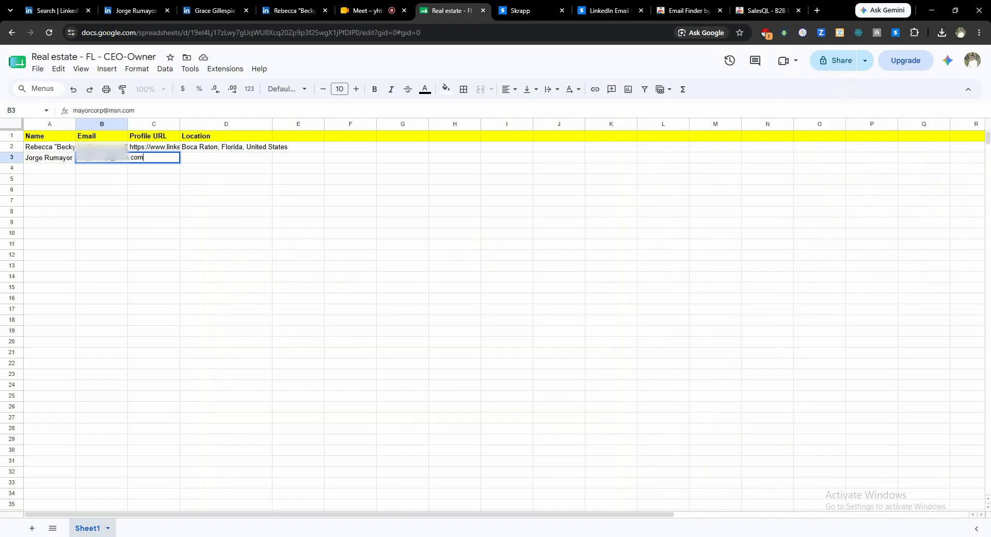
left_click(99, 179)
- Copy the Miami broker's LinkedIn profile URL into cell C3 of the prospect sheet
left_click(160, 159)
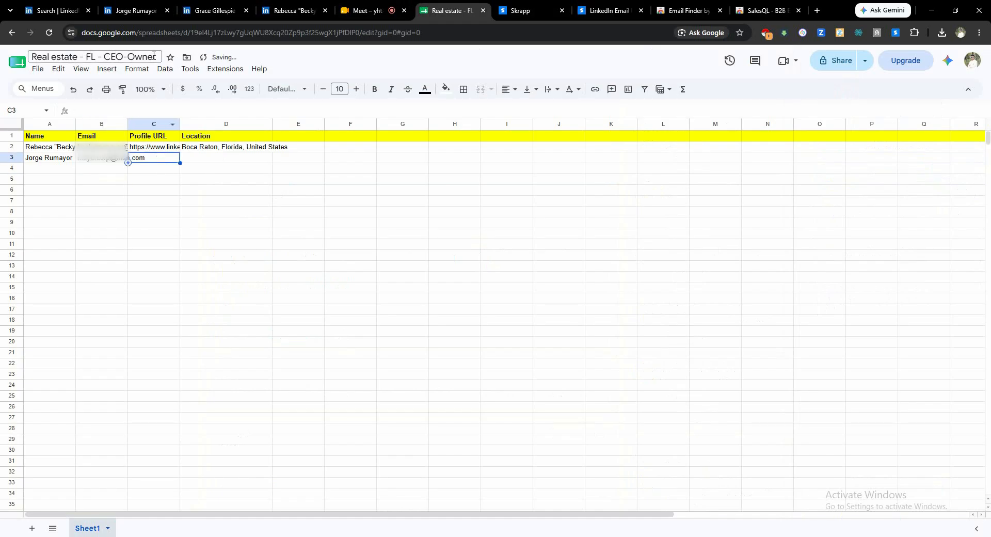
left_click(132, 11)
left_click(140, 32)
right_click(140, 32)
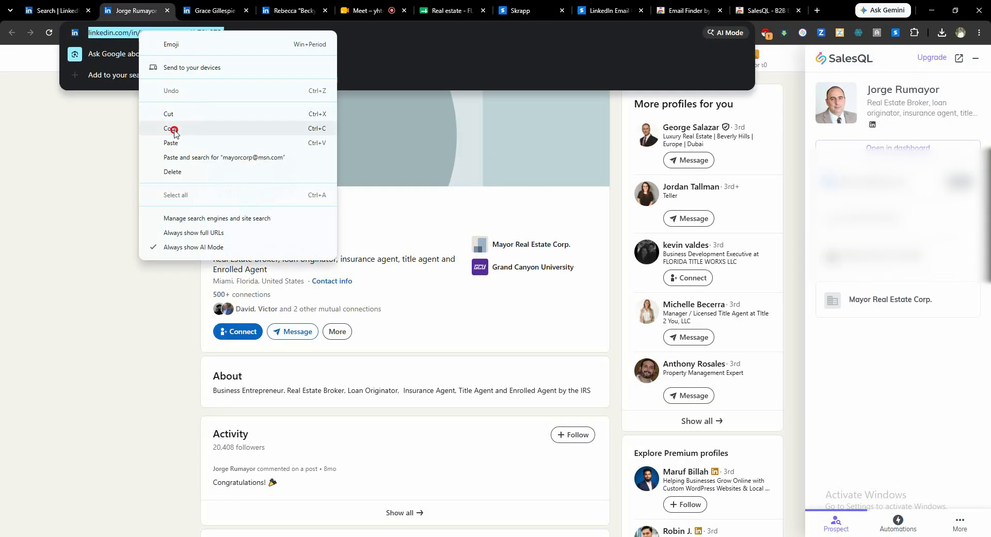
left_click(172, 129)
left_click(448, 11)
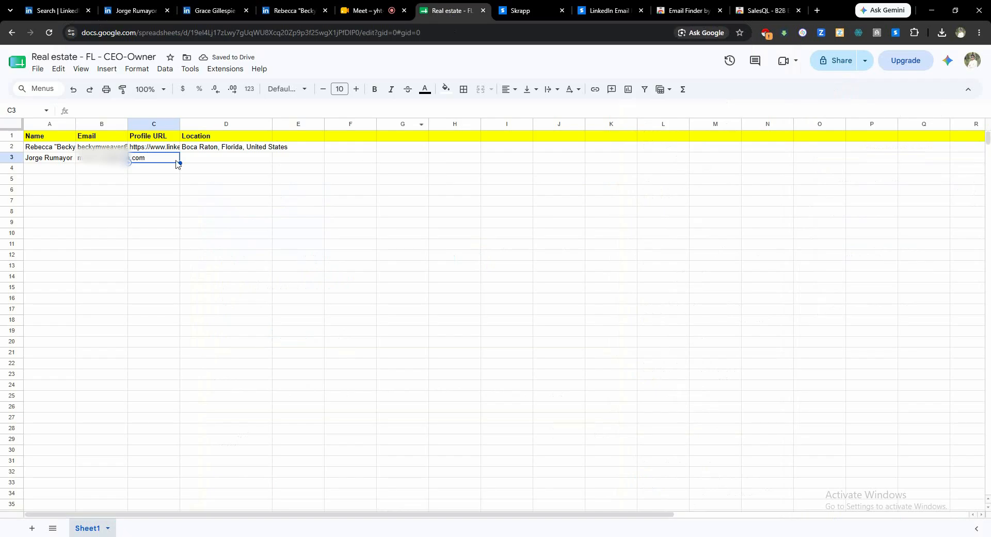
key("ctrl+v")
left_click(168, 204)
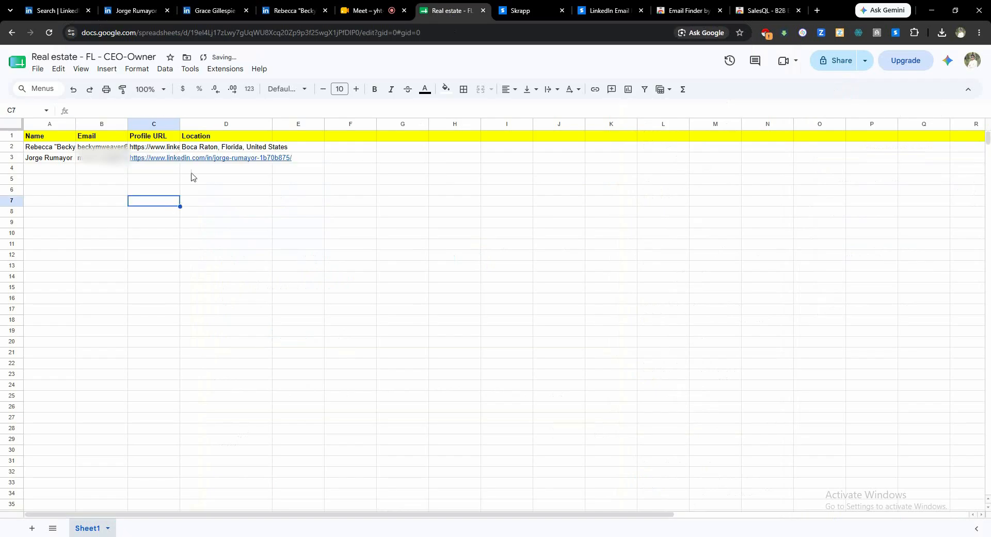
- Copy the location "Miami, Florida, United States" from the broker's LinkedIn profile into cell D3 of the prospect sheet
left_click(196, 159)
double_click(196, 160)
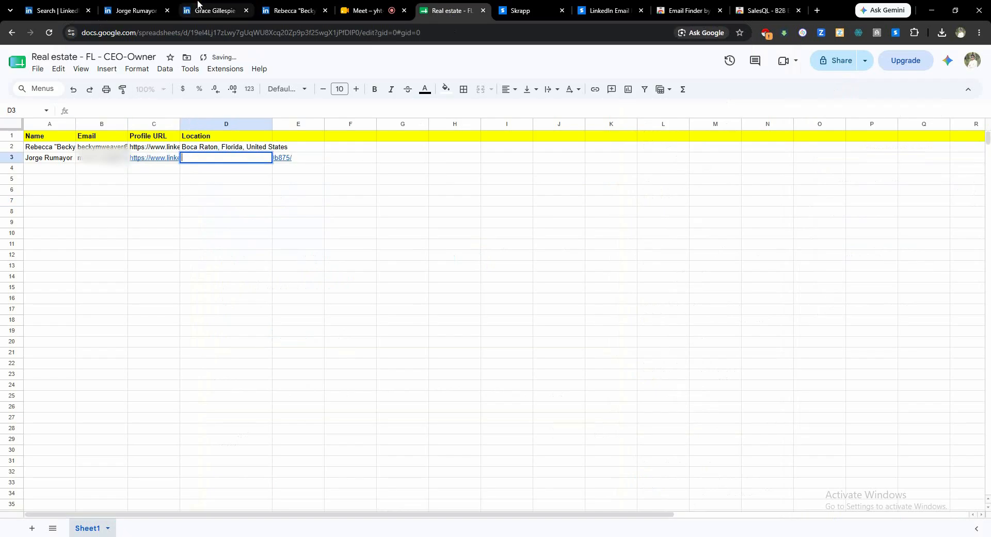
left_click(196, 10)
left_click(124, 11)
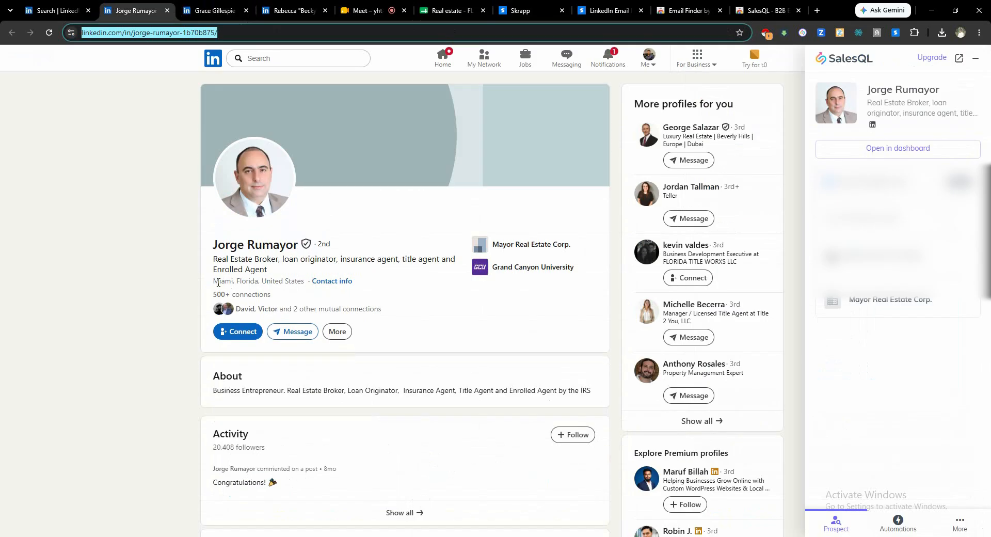
left_click_drag(214, 281, 297, 281)
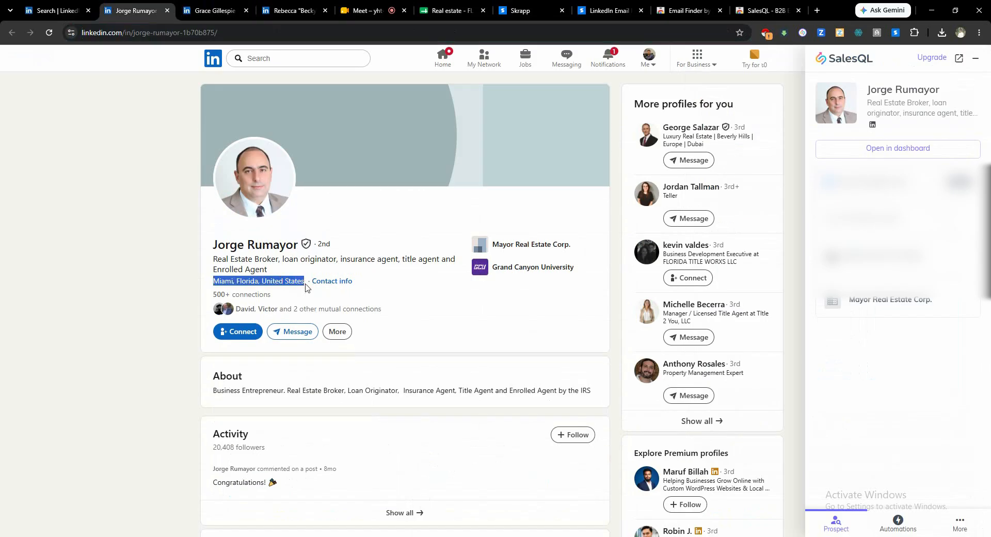
left_click(373, 11)
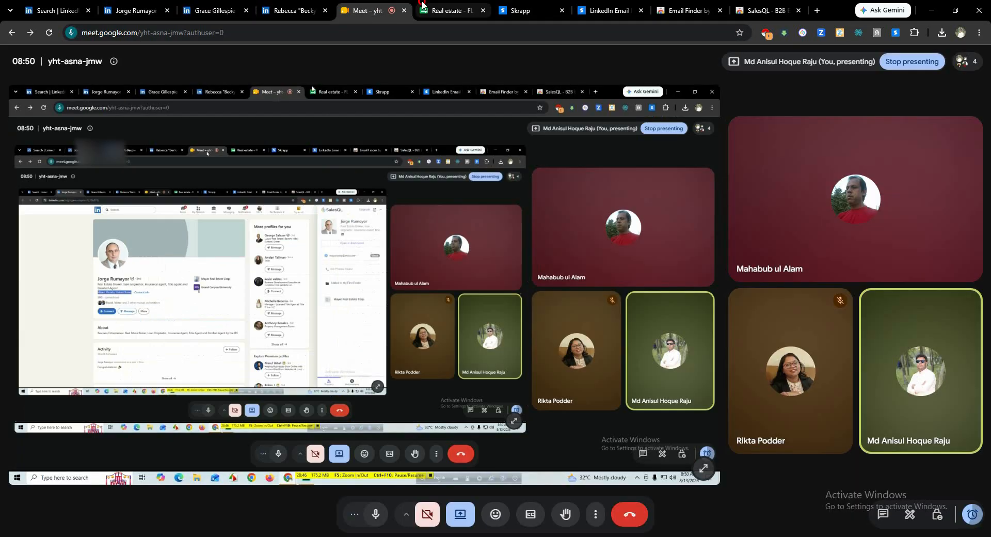
left_click(421, 11)
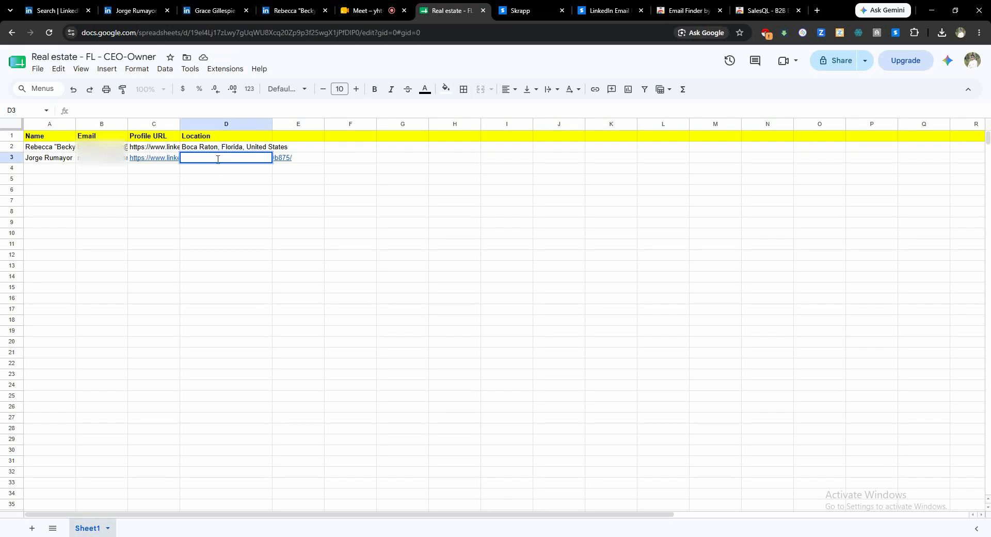
key("ctrl+v")
left_click(218, 182)
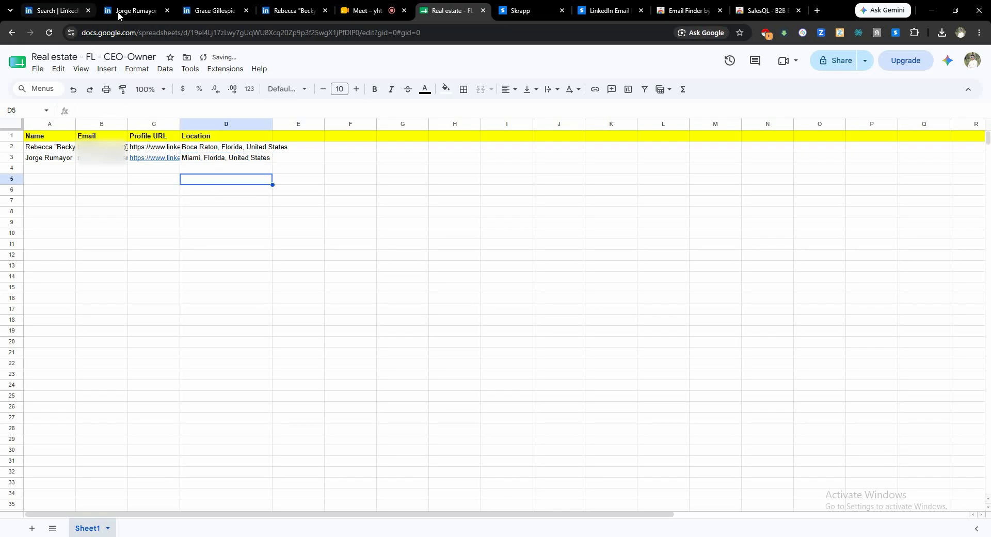
- Fill the whole of row 21 in the prospect sheet with yellow
mouse_move(354, 4)
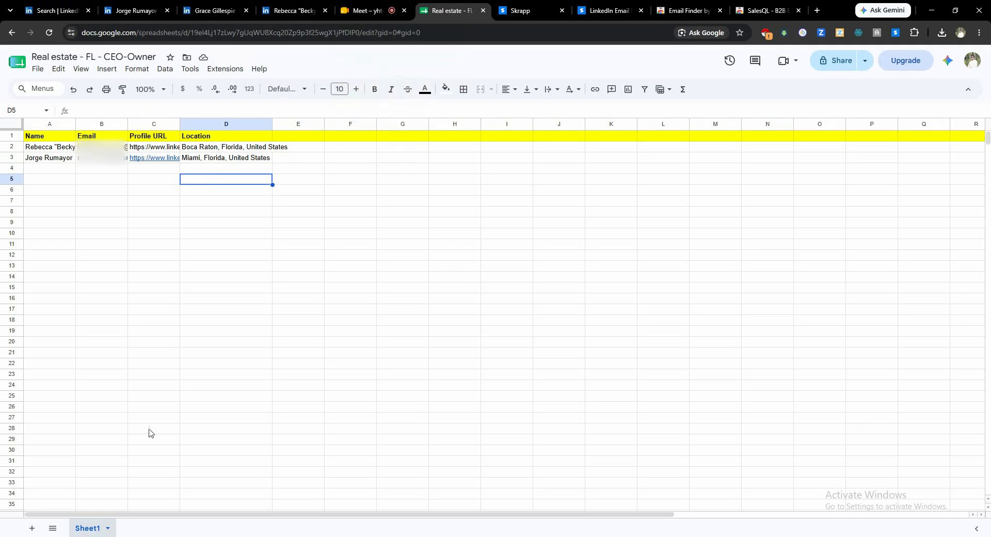
left_click(11, 352)
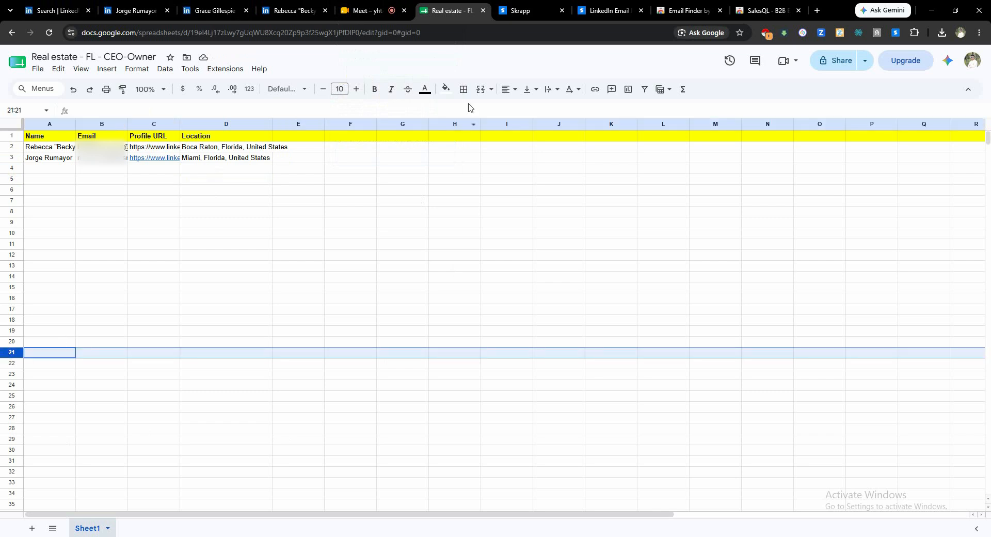
left_click(446, 89)
left_click(490, 144)
left_click(229, 340)
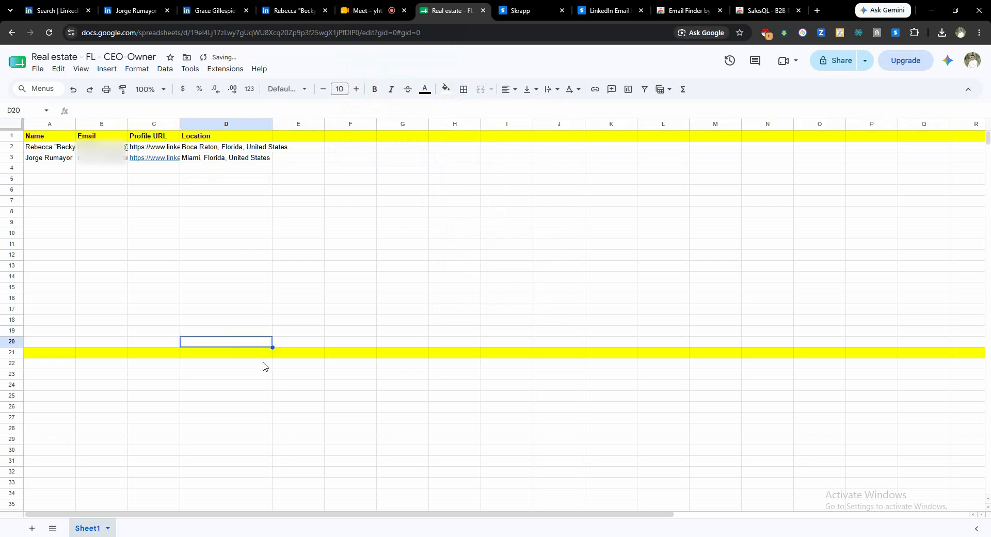